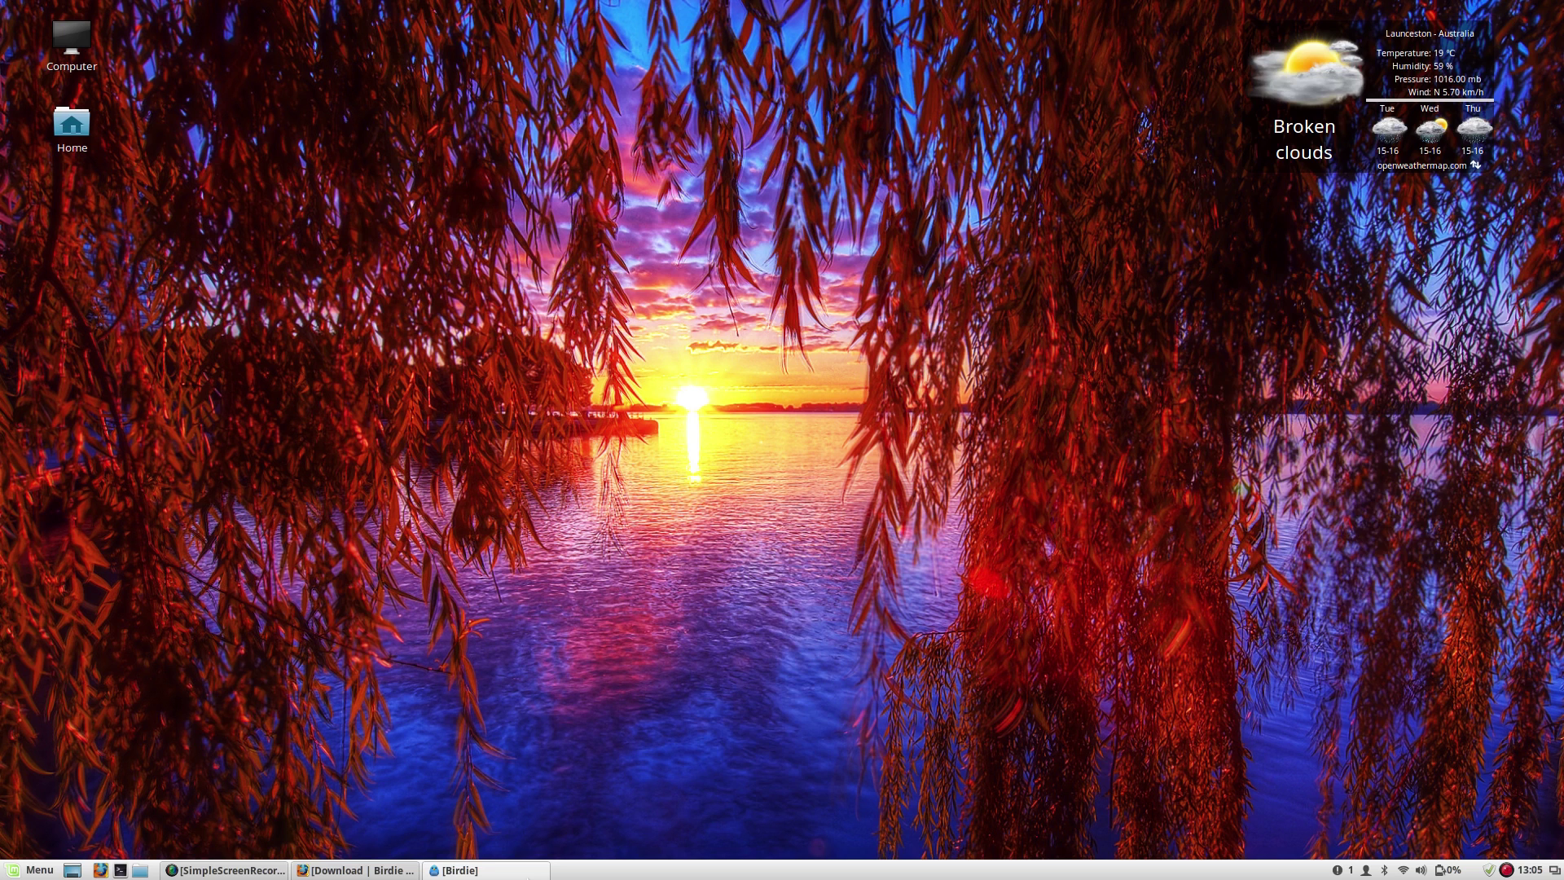
- Re-hide Birdie's feed, then launch Software Manager and authorise it with the administrator password
{"action": "left_click", "coordinate": [534, 870]}
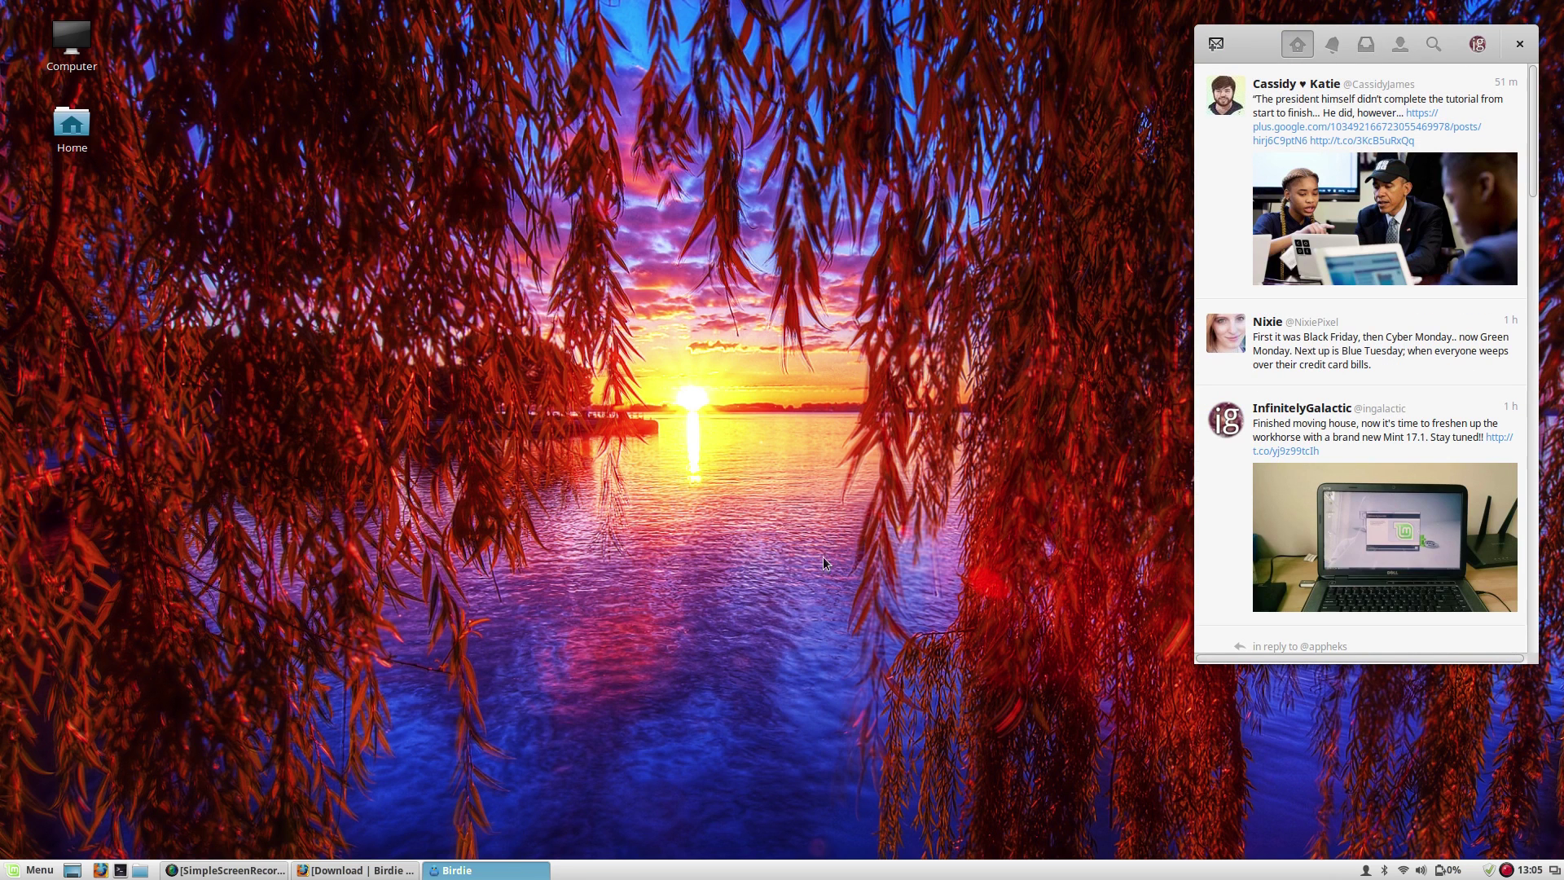
{"action": "left_click", "coordinate": [519, 872]}
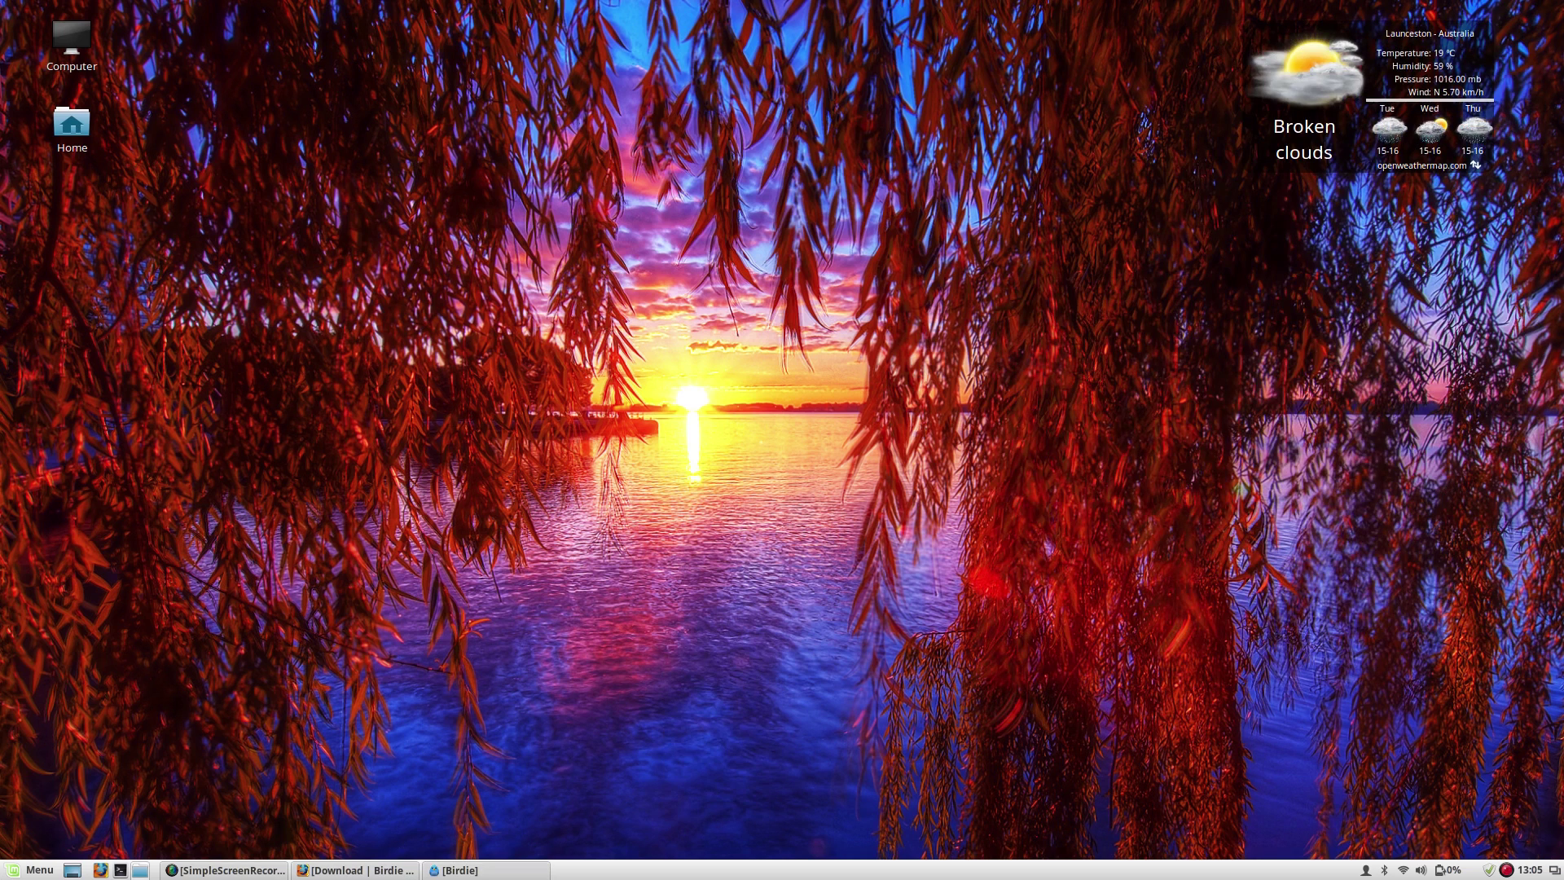
{"action": "left_click", "coordinate": [32, 870]}
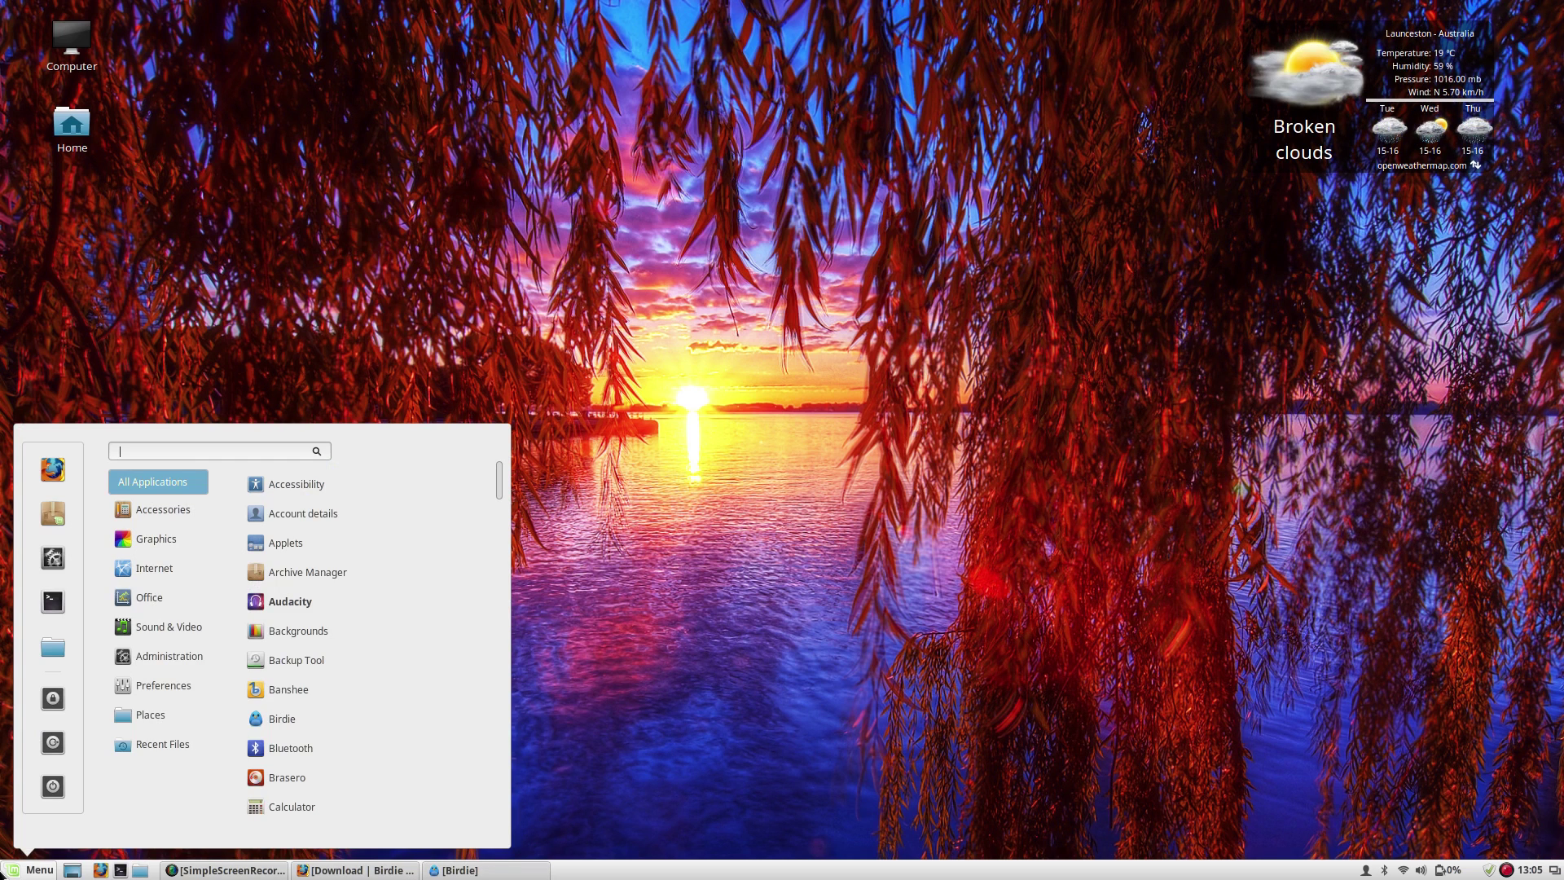
{"action": "key", "text": "super"}
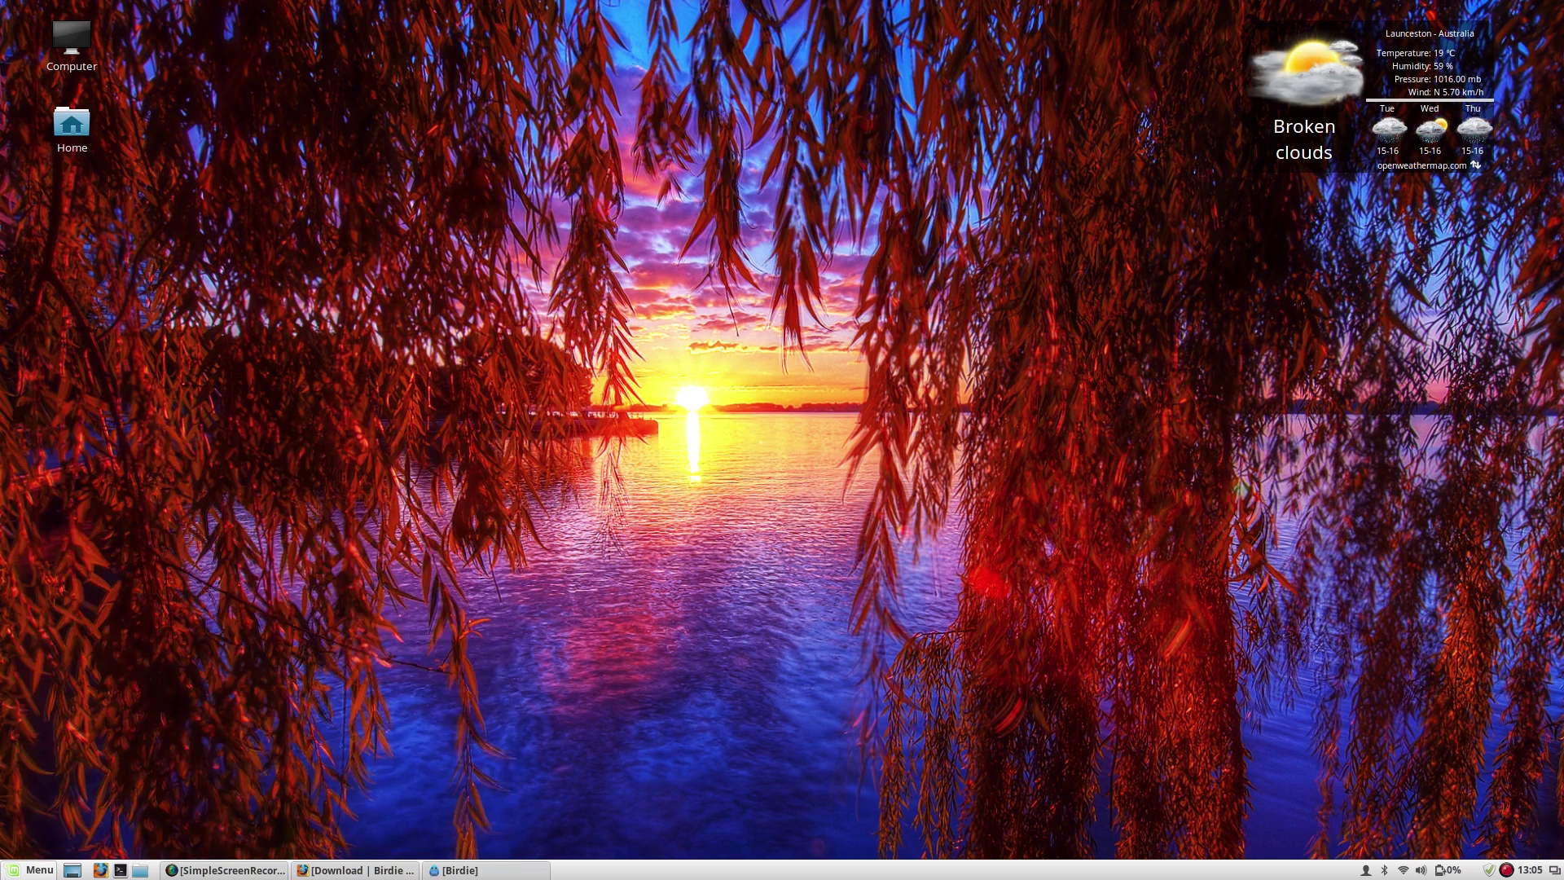
{"action": "key", "text": "super"}
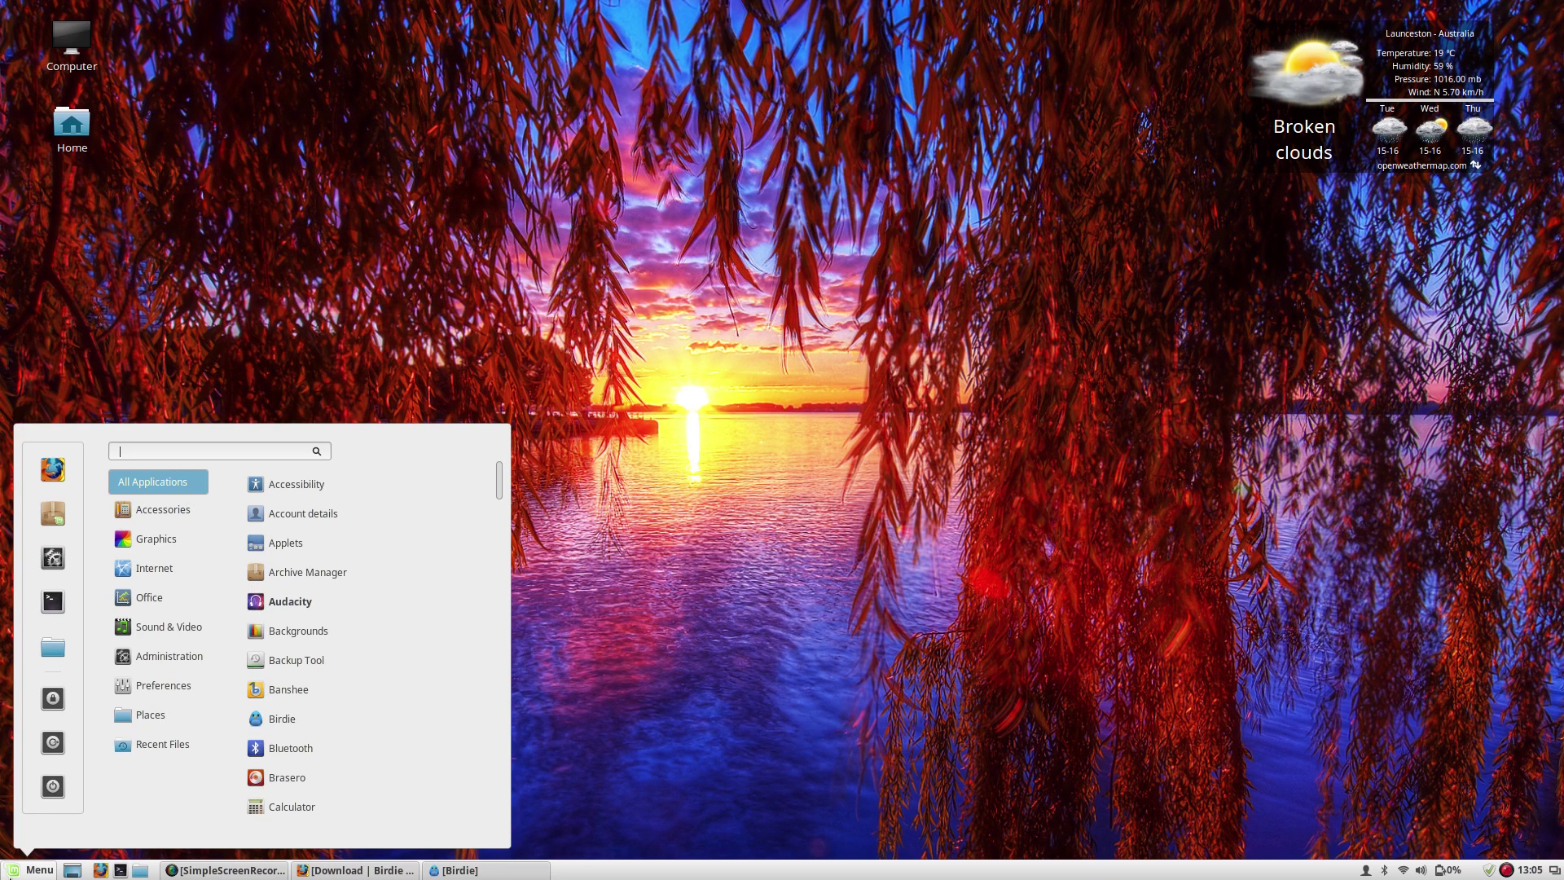
{"action": "left_click", "coordinate": [53, 514]}
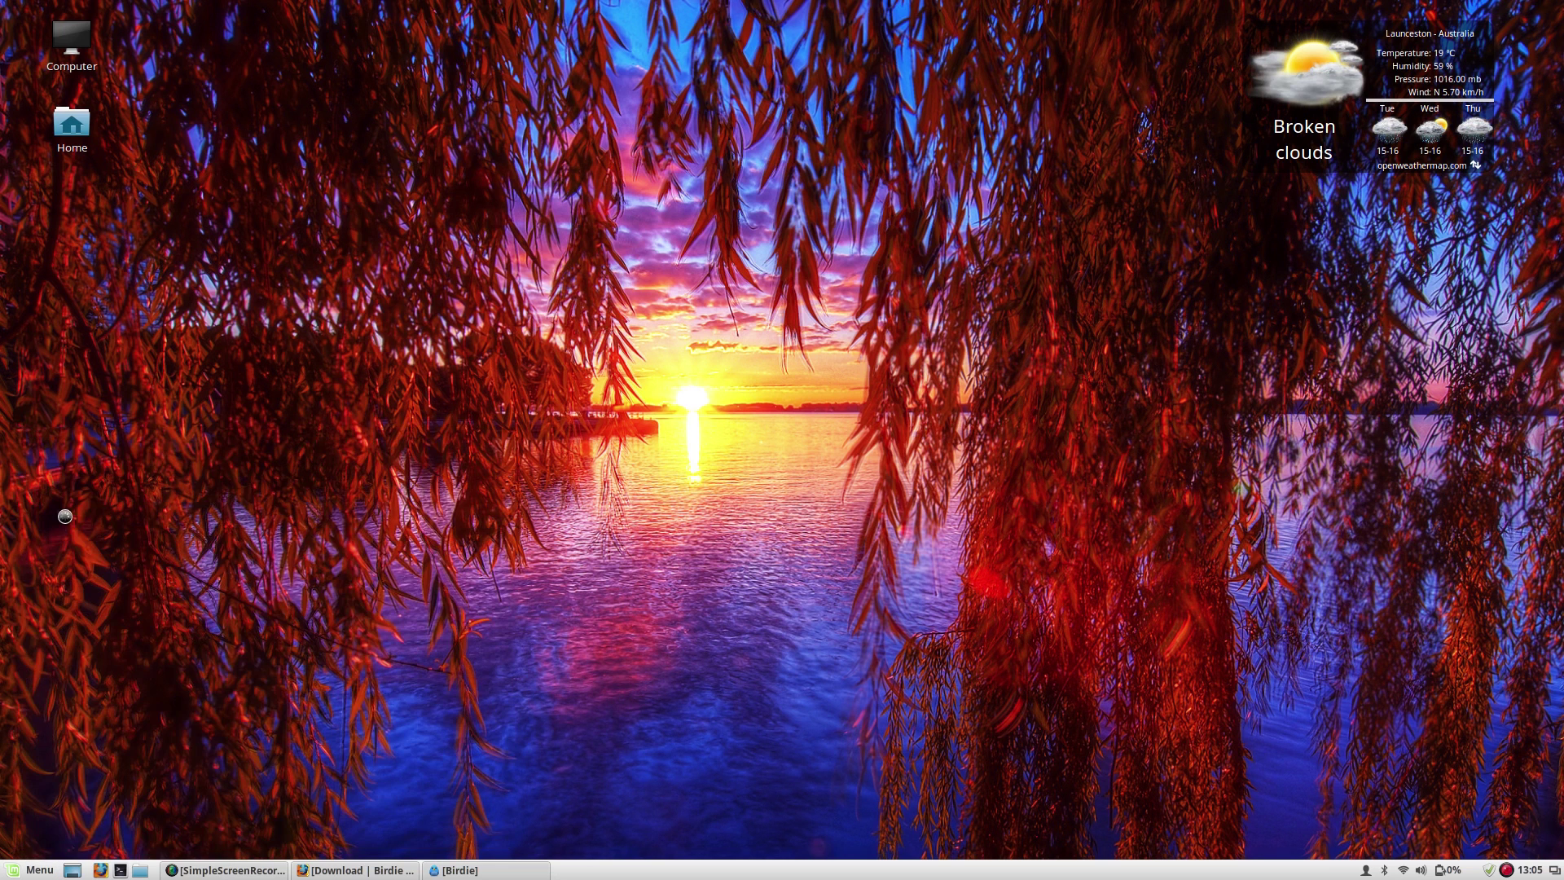
{"action": "type", "text": "********"}
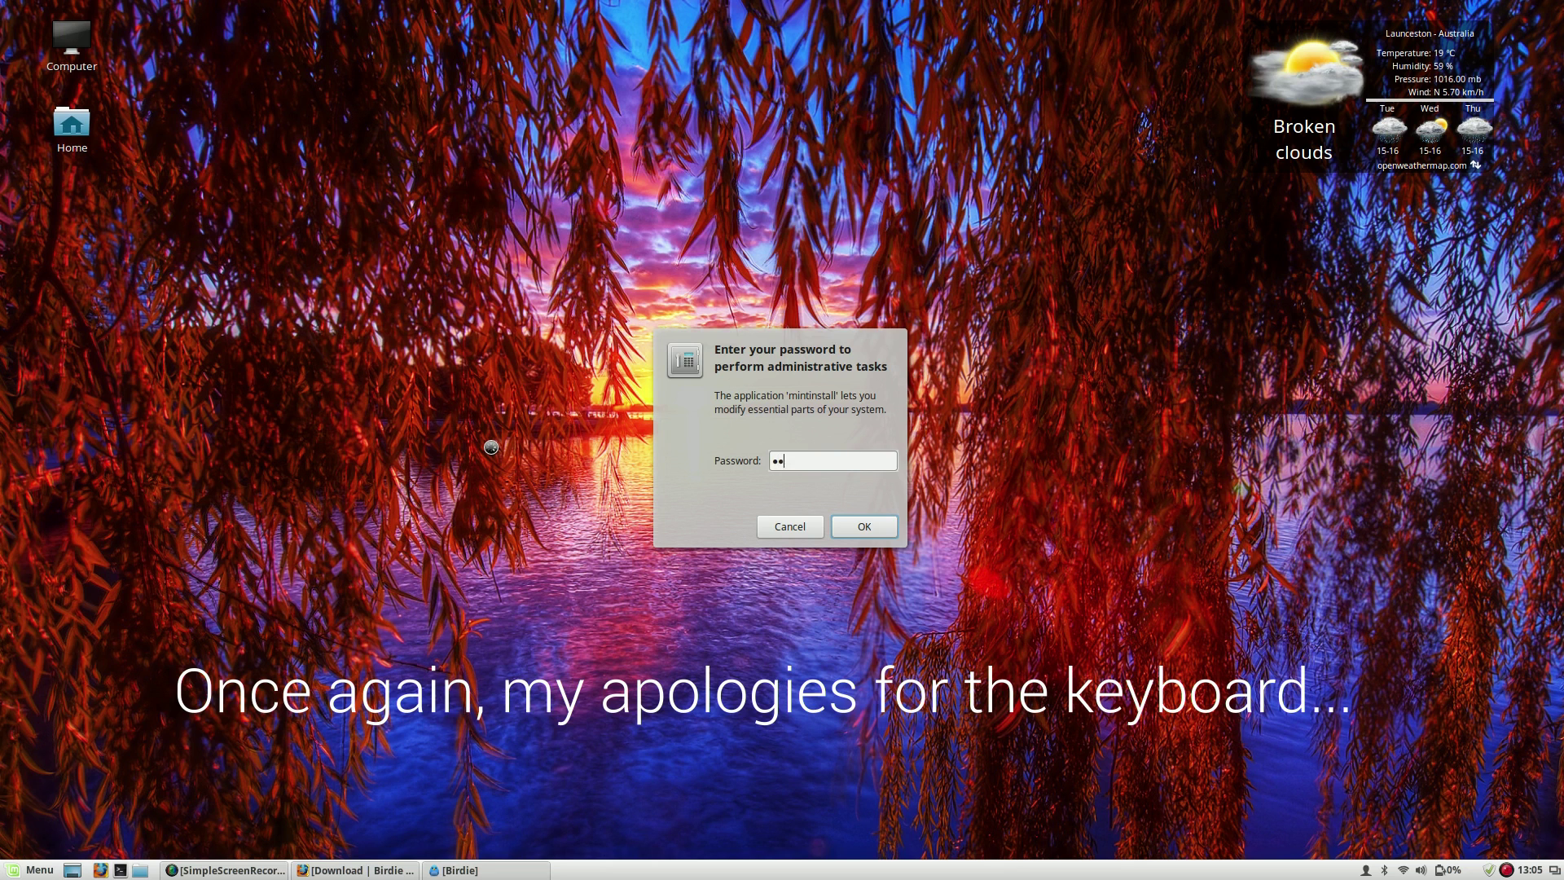
{"action": "key", "text": "Return"}
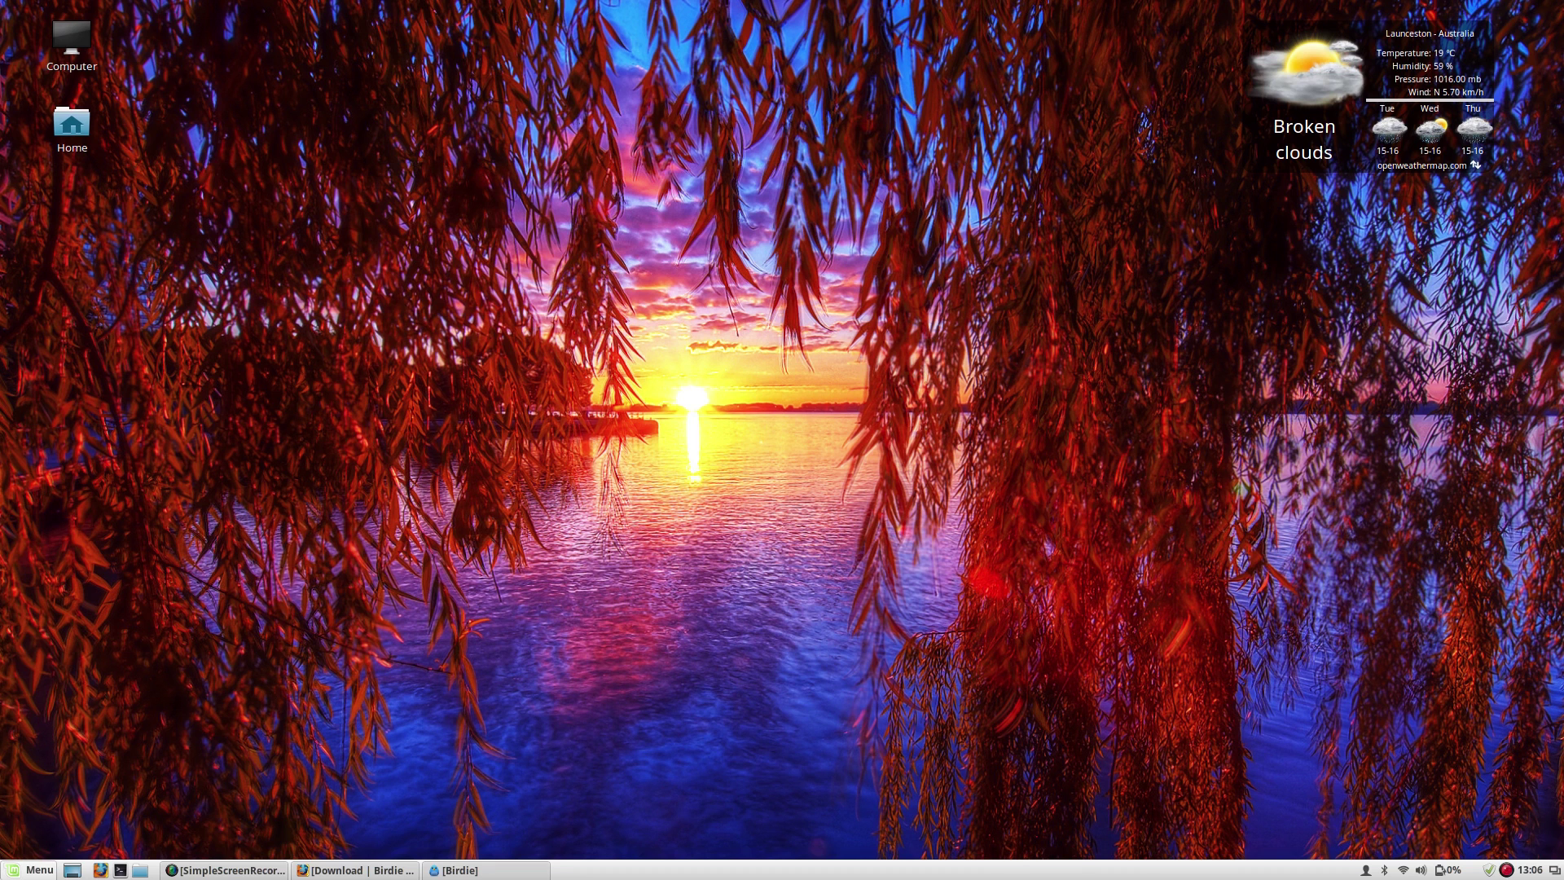
- Launch Pidgin from a menu search for 'pidgi' and move its Buddy List lower
{"action": "left_click", "coordinate": [33, 870]}
{"action": "type", "text": "pidgin"}
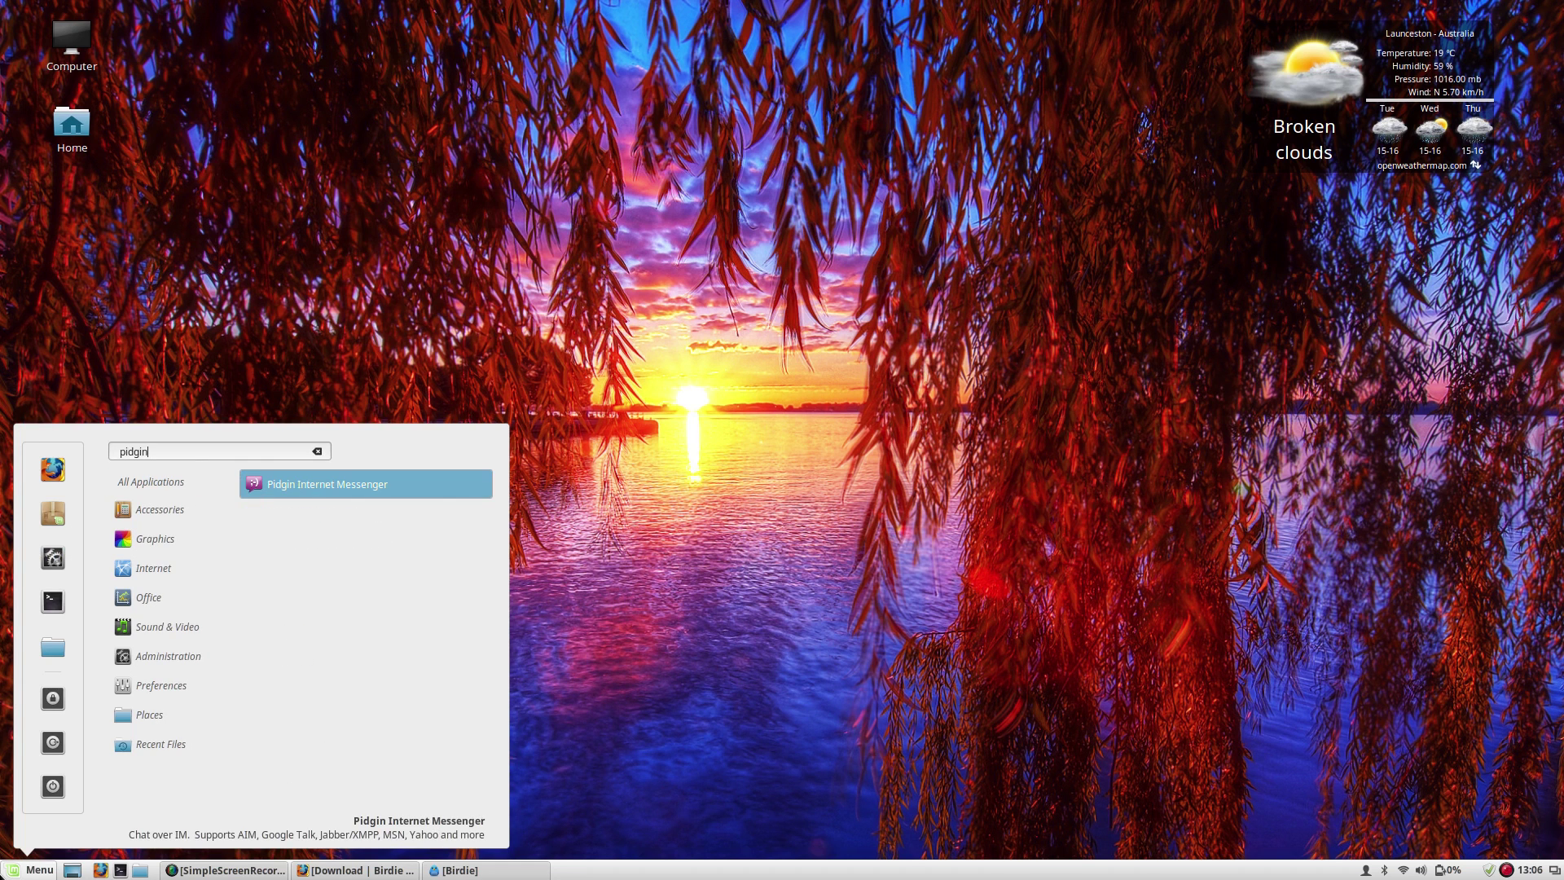
{"action": "key", "text": "Return"}
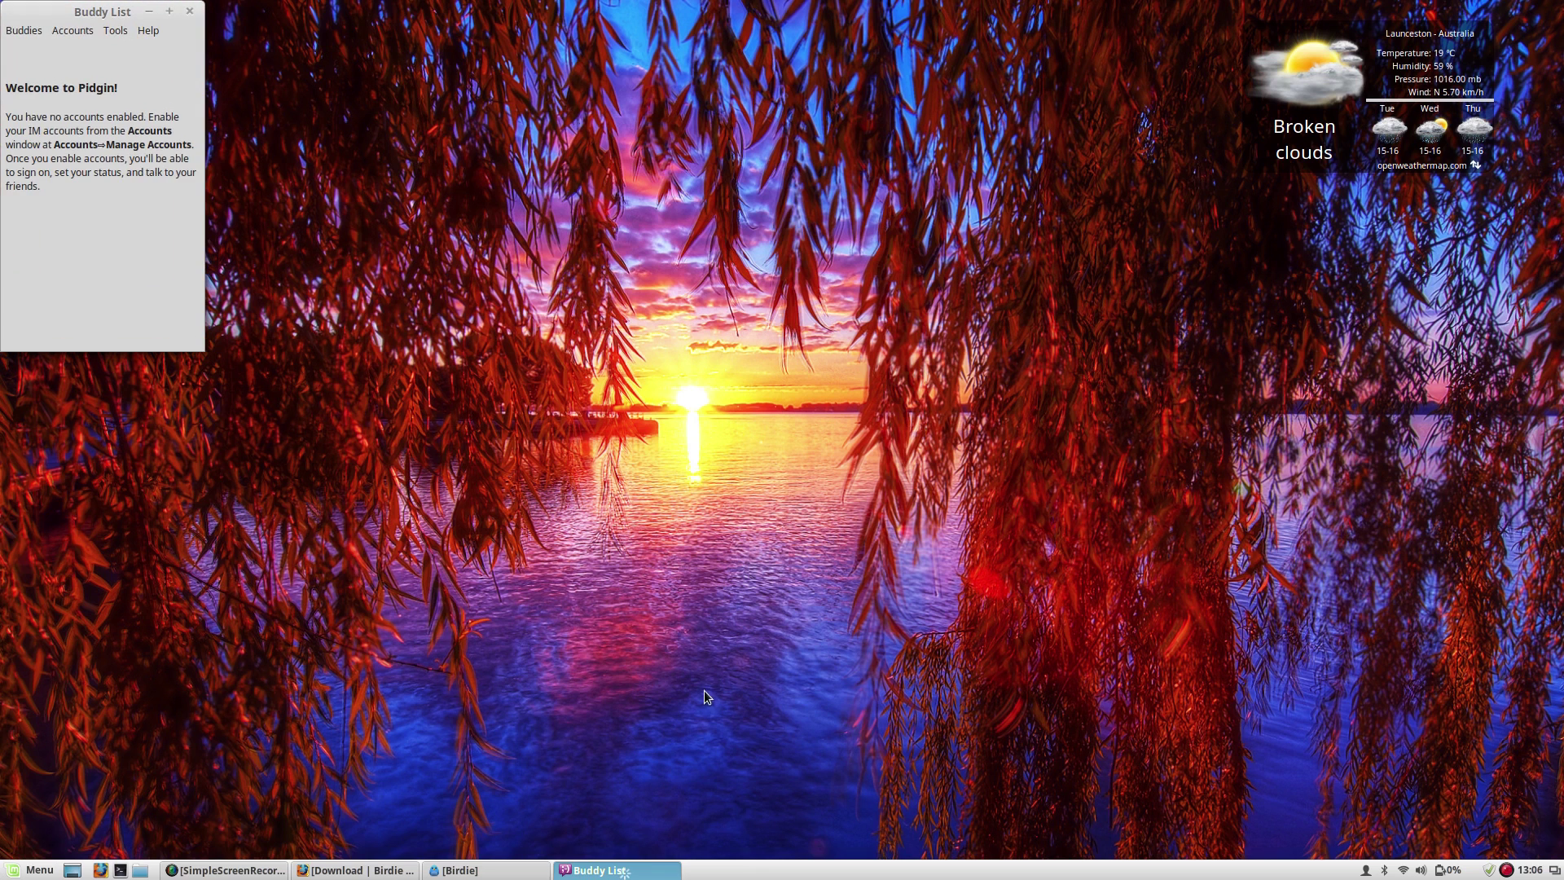
{"action": "left_click_drag", "start_coordinate": [113, 25], "coordinate": [273, 122]}
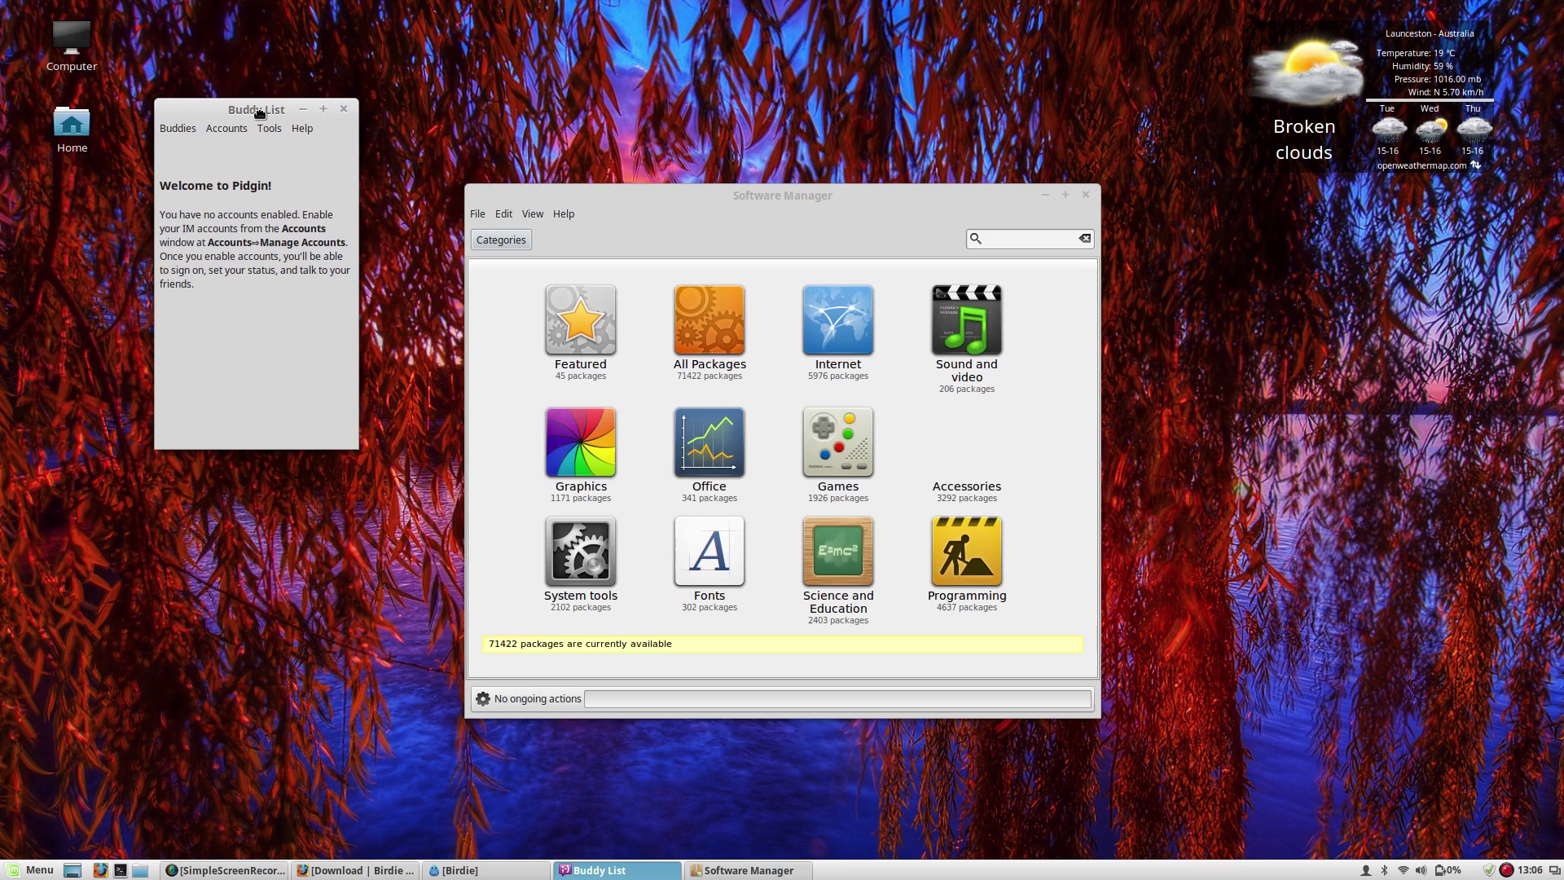
- Browse Pidgin's Add Account protocols, then cancel and close Accounts and the Buddy List
{"action": "left_click", "coordinate": [193, 131]}
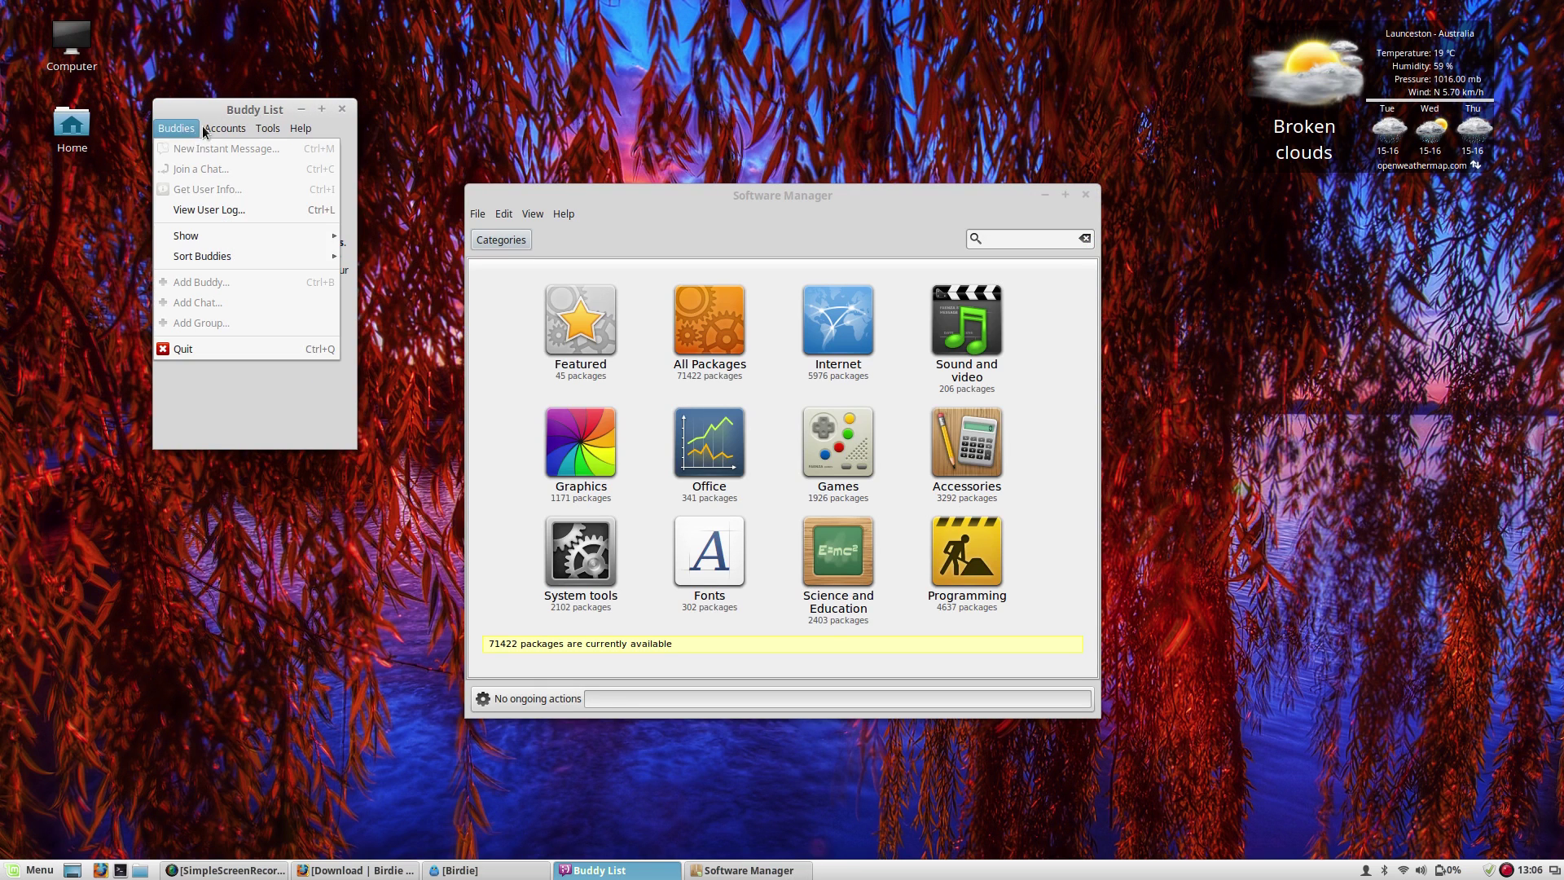
{"action": "left_click", "coordinate": [225, 129]}
{"action": "left_click", "coordinate": [225, 150]}
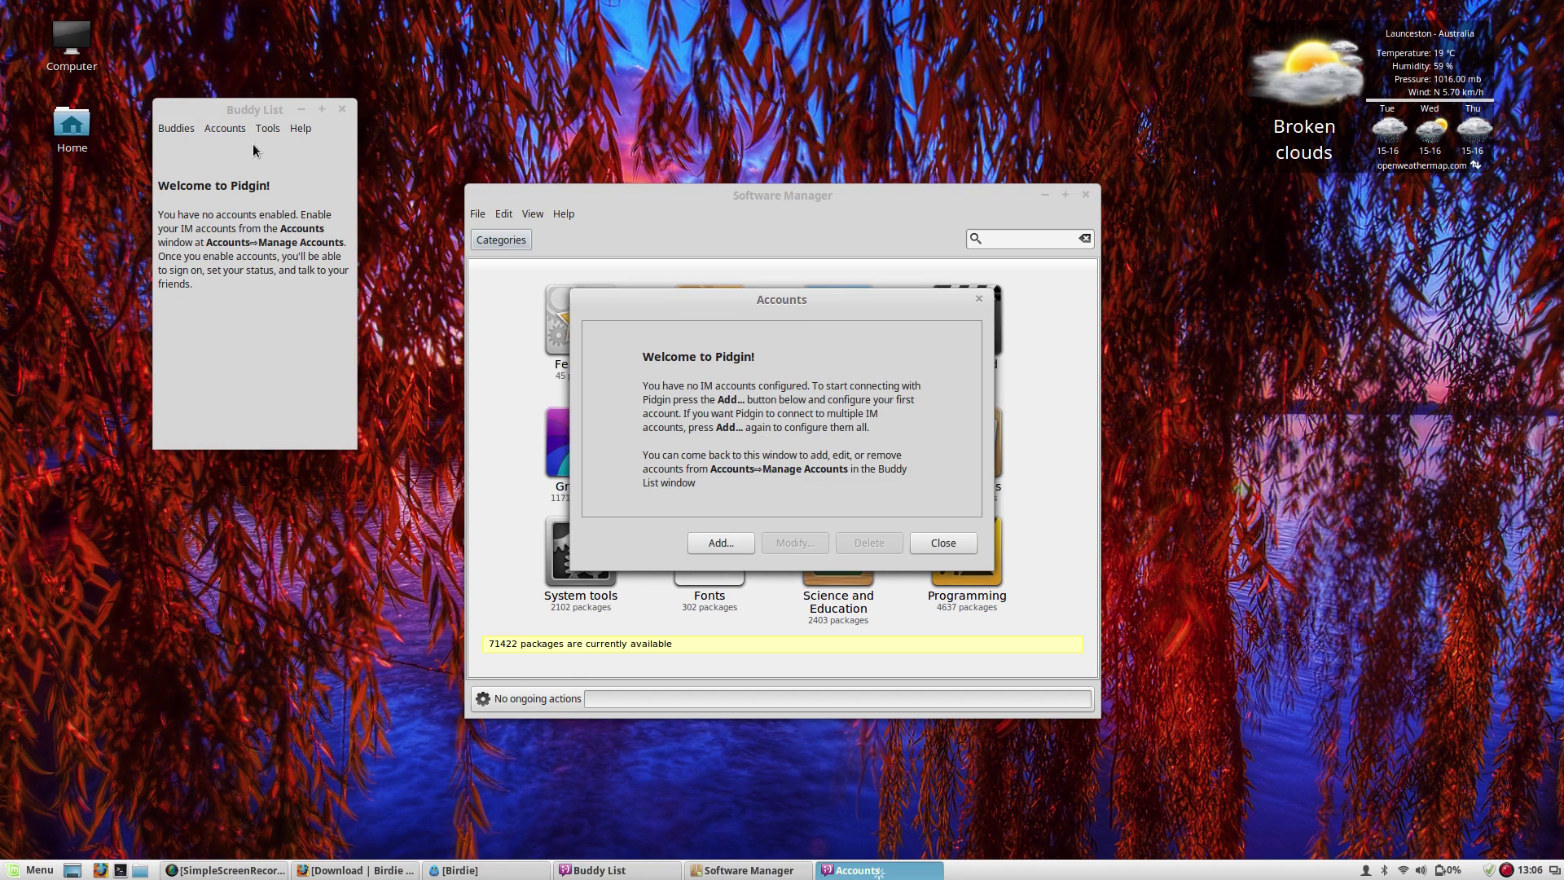
{"action": "left_click", "coordinate": [716, 542]}
{"action": "left_click", "coordinate": [814, 331]}
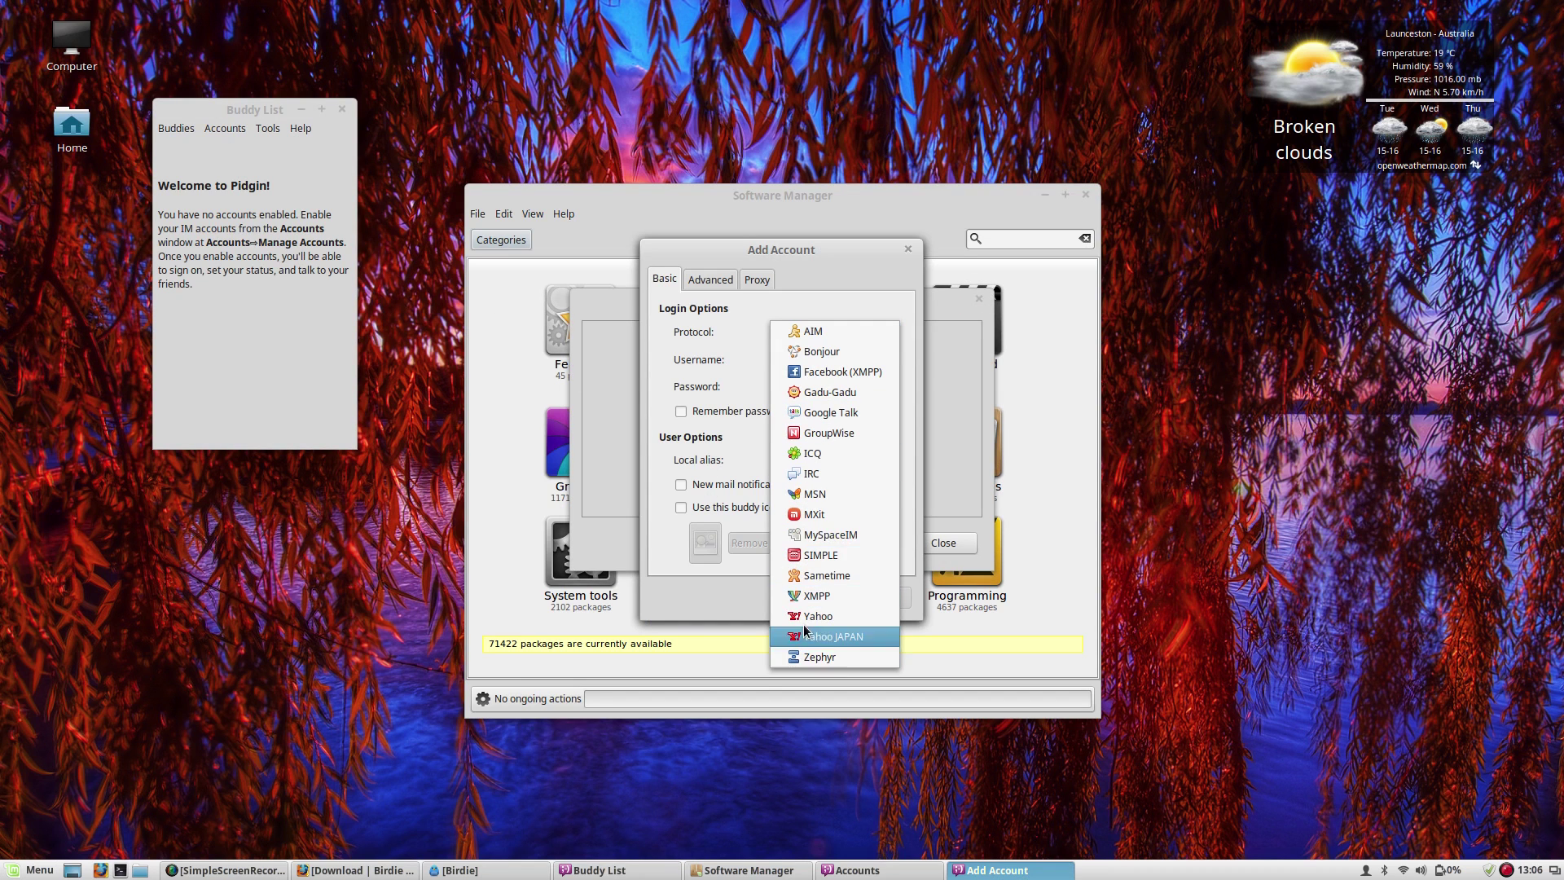
{"action": "left_click", "coordinate": [688, 399]}
{"action": "left_click", "coordinate": [909, 250]}
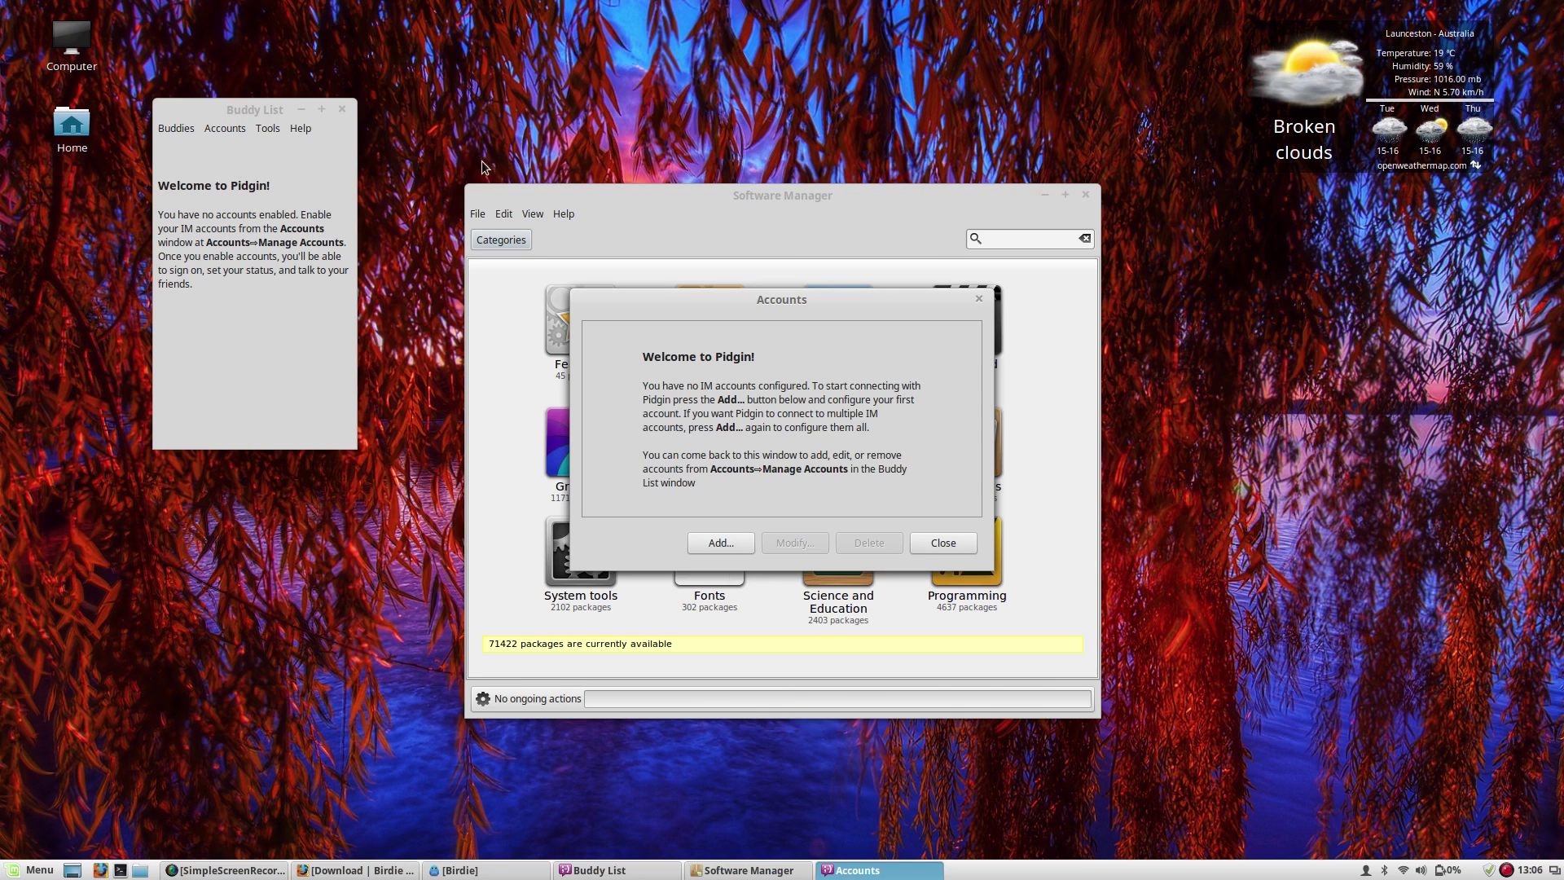
{"action": "left_click", "coordinate": [921, 542]}
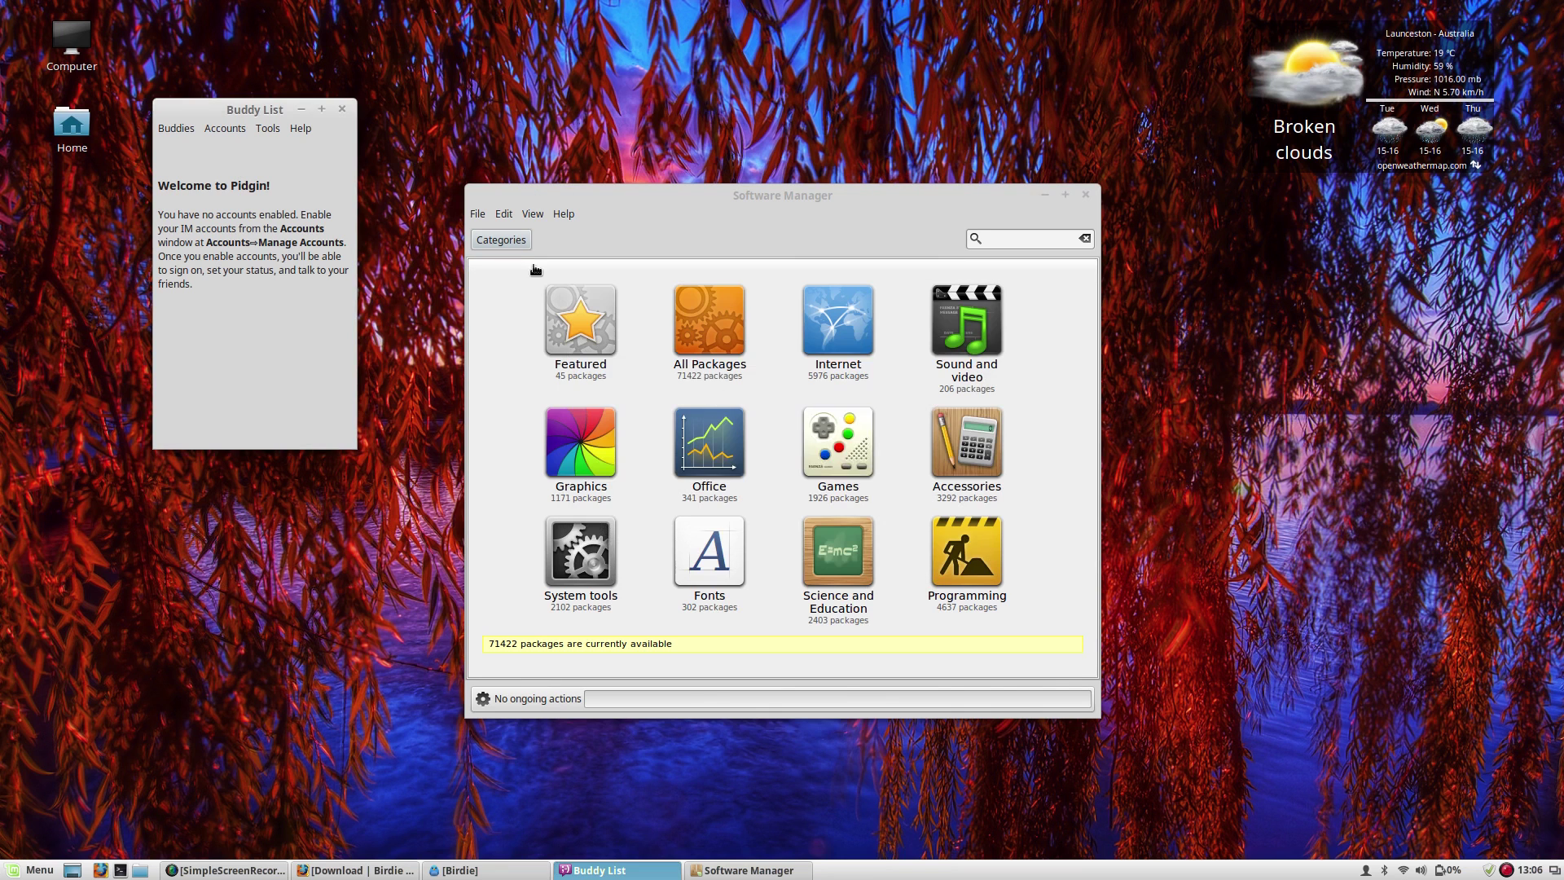
{"action": "left_click", "coordinate": [343, 109]}
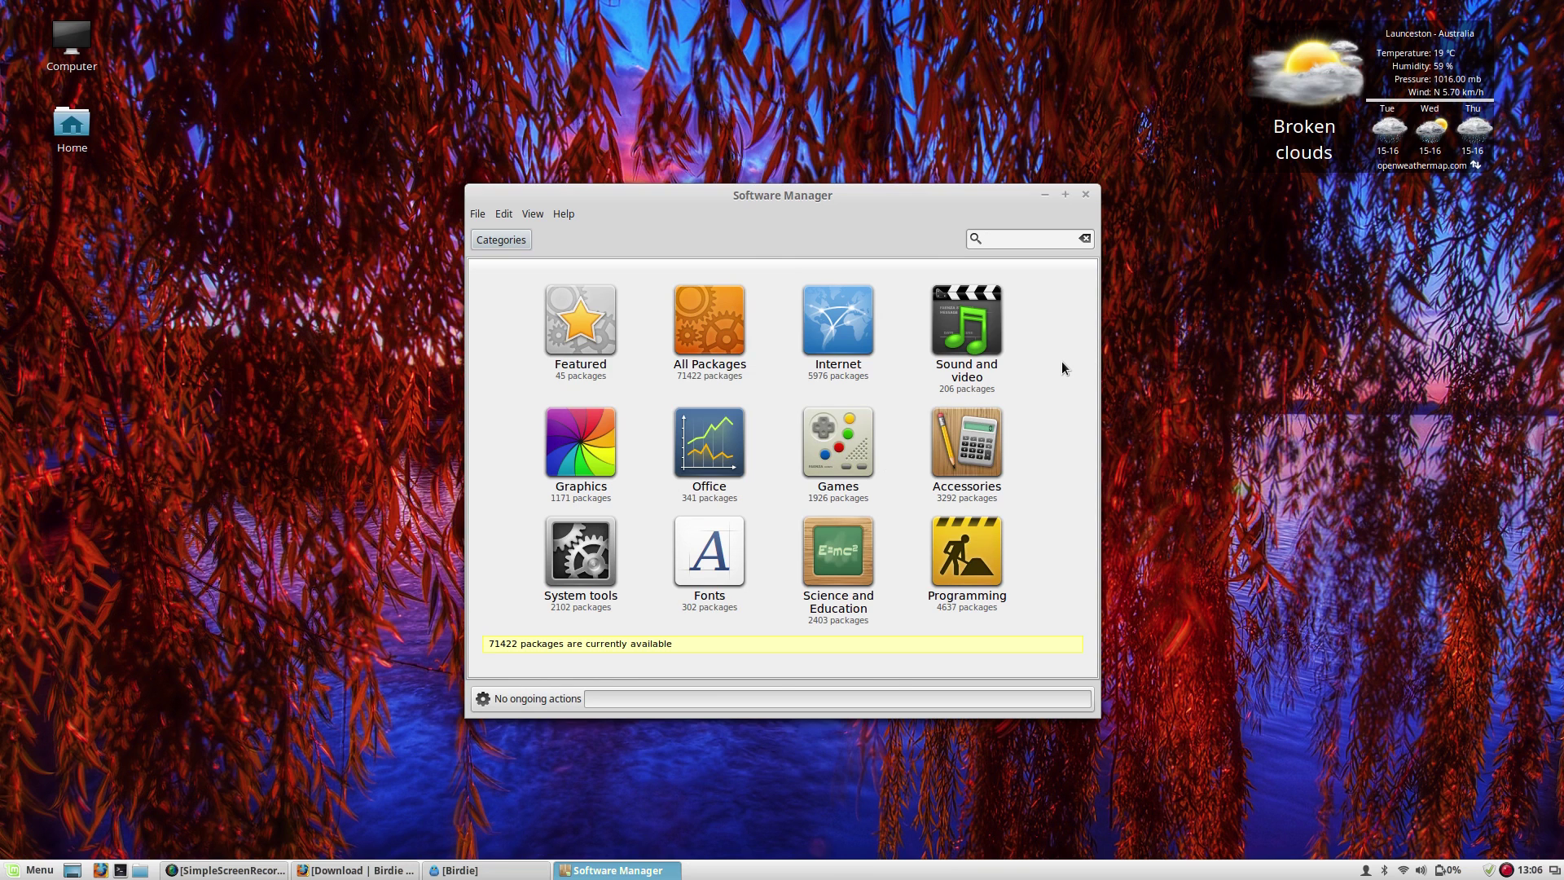
- Search Software Manager for 'empathy' and view the empathy package details
{"action": "type", "text": "empathy"}
{"action": "key", "text": "Return"}
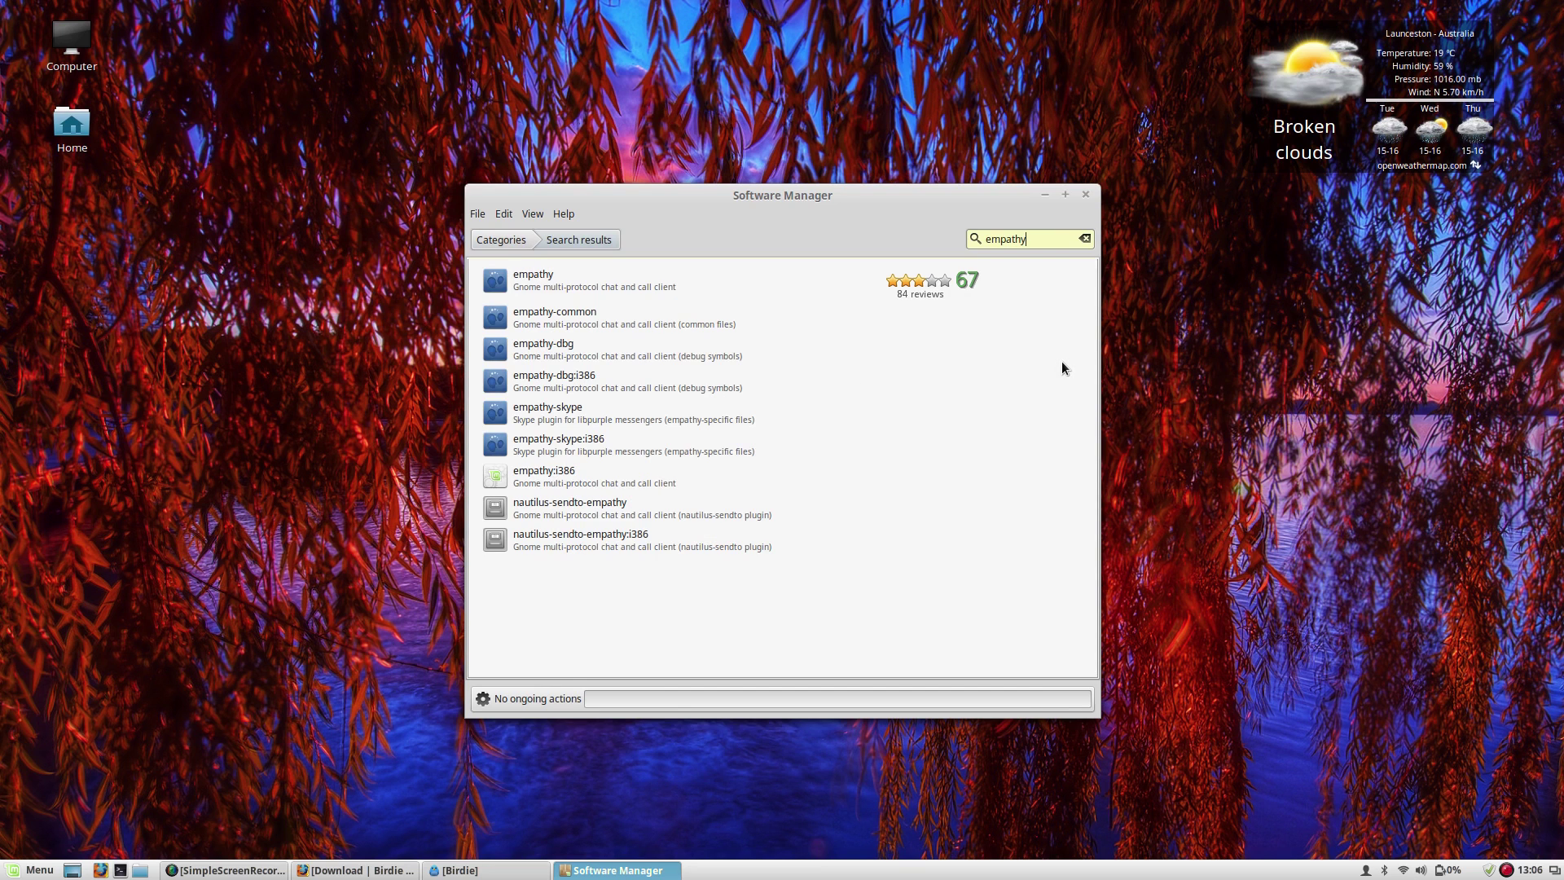
{"action": "left_click", "coordinate": [621, 281]}
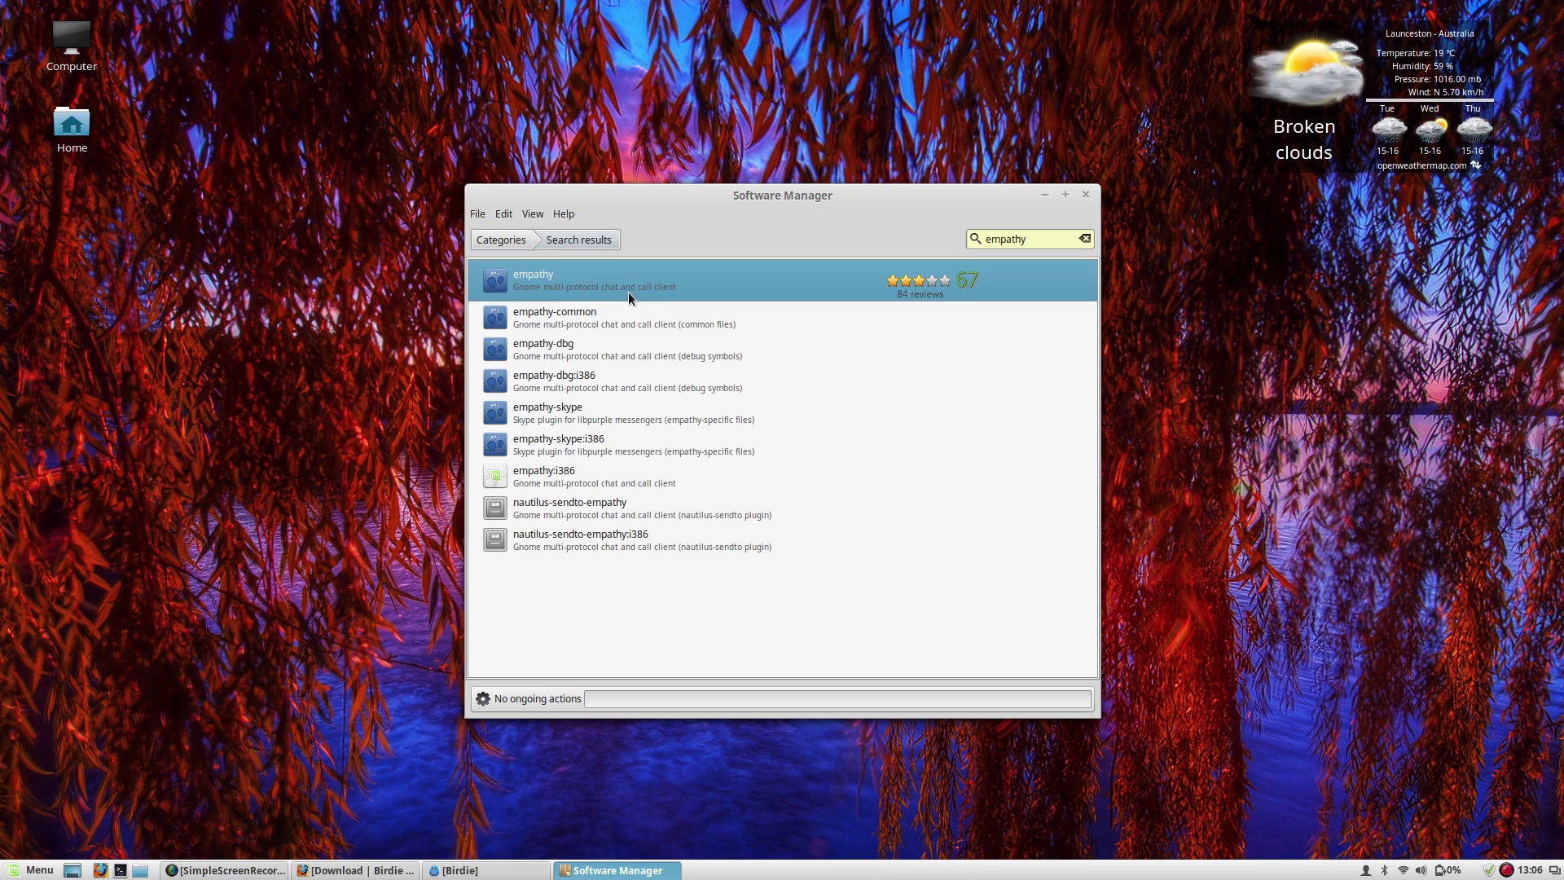
{"action": "double_click", "coordinate": [645, 298]}
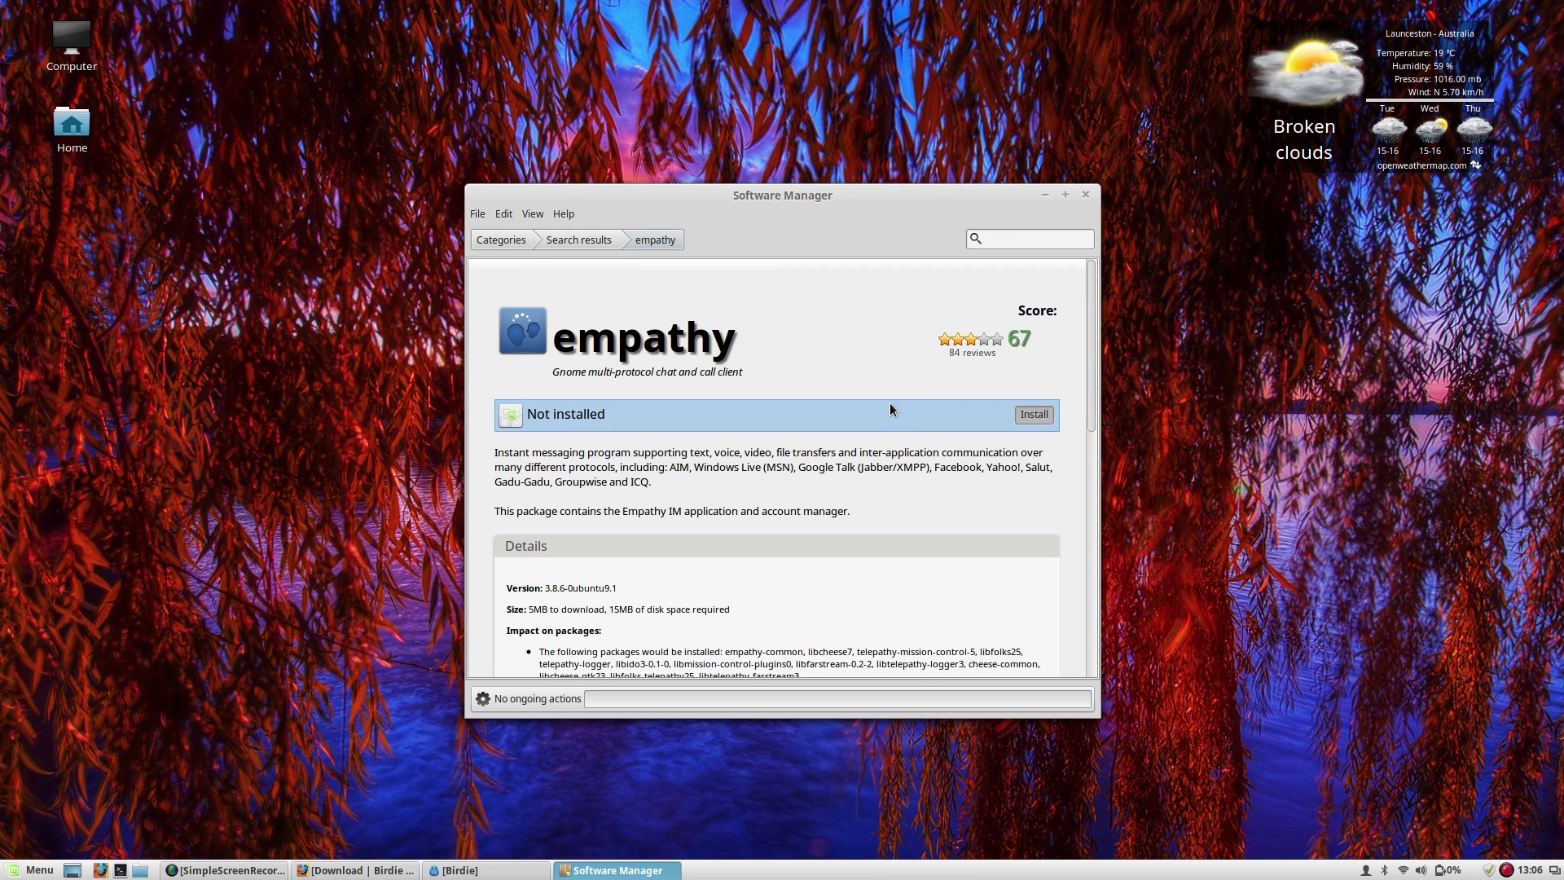
{"action": "left_click", "coordinate": [600, 243]}
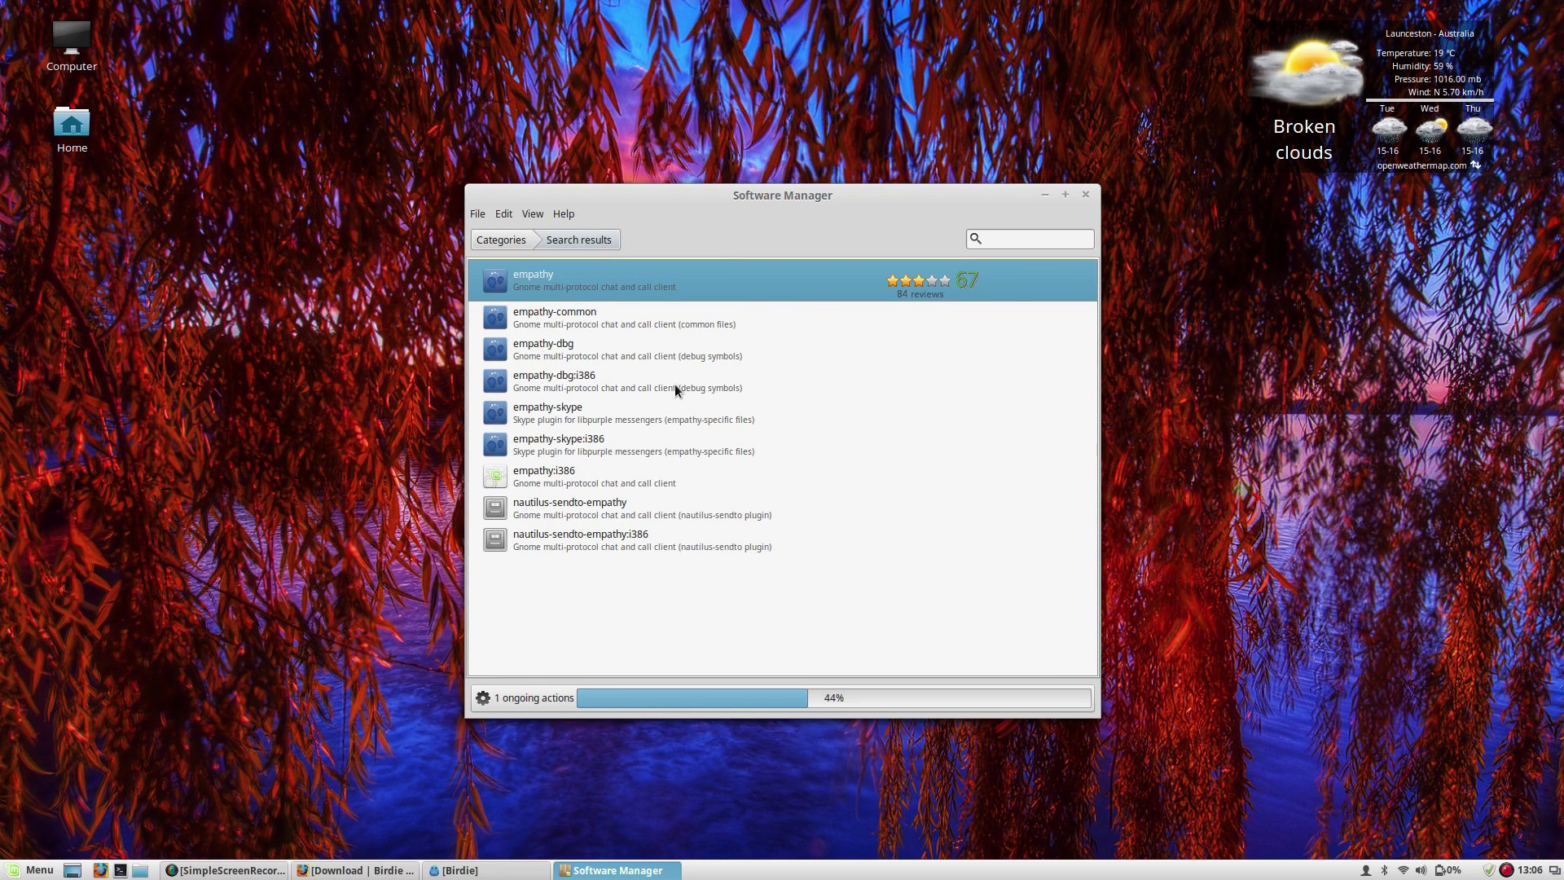
- Install empathy-skype, look at nautilus-sendto-empathy, and return to the category overview
{"action": "left_click", "coordinate": [665, 407]}
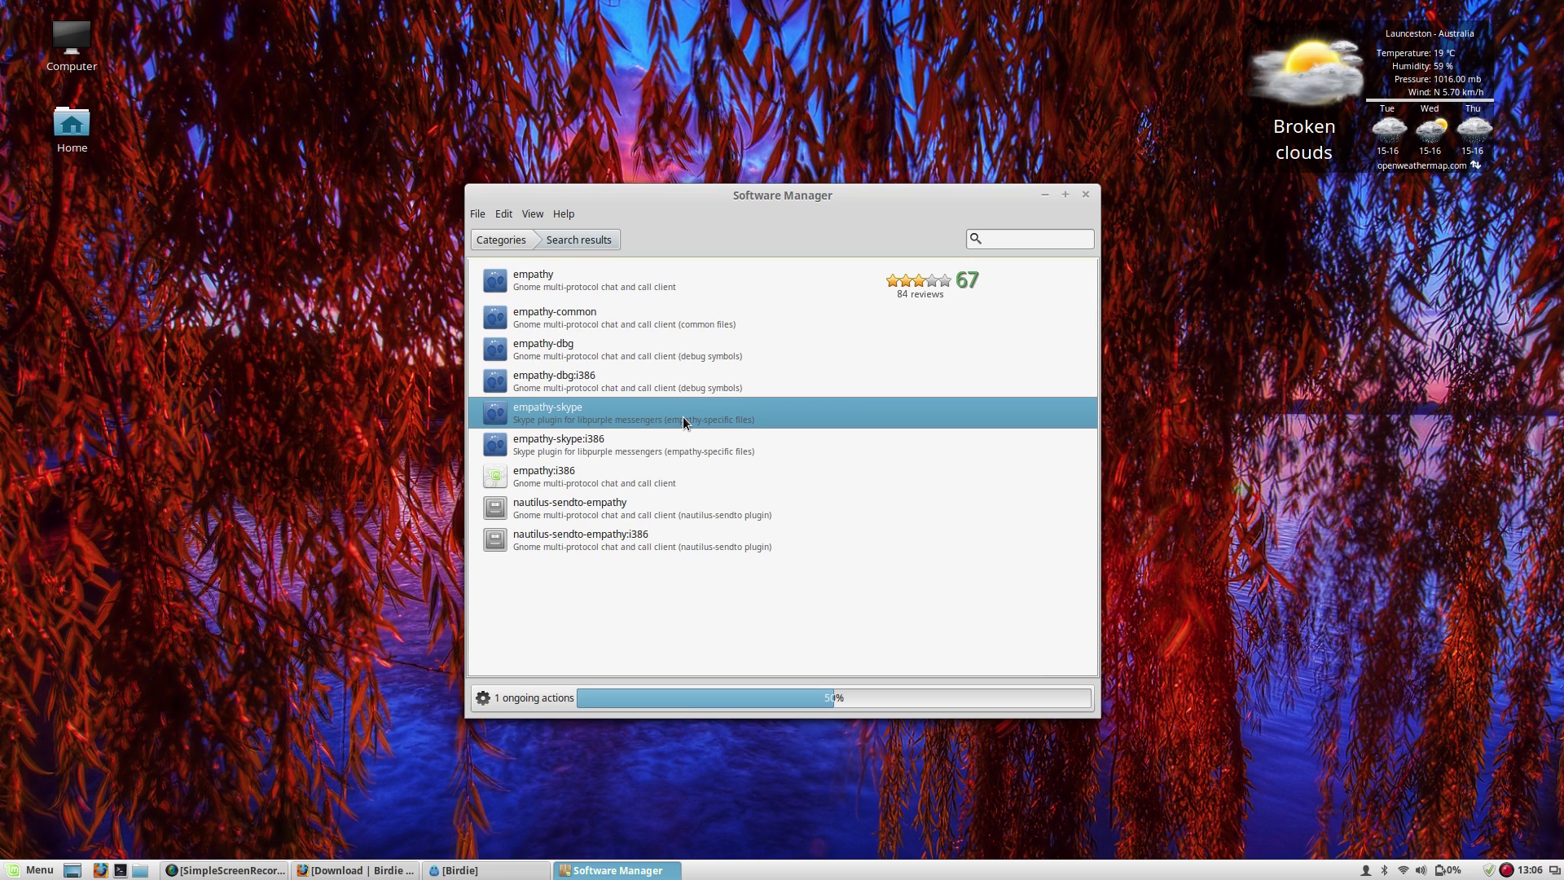
{"action": "double_click", "coordinate": [685, 422]}
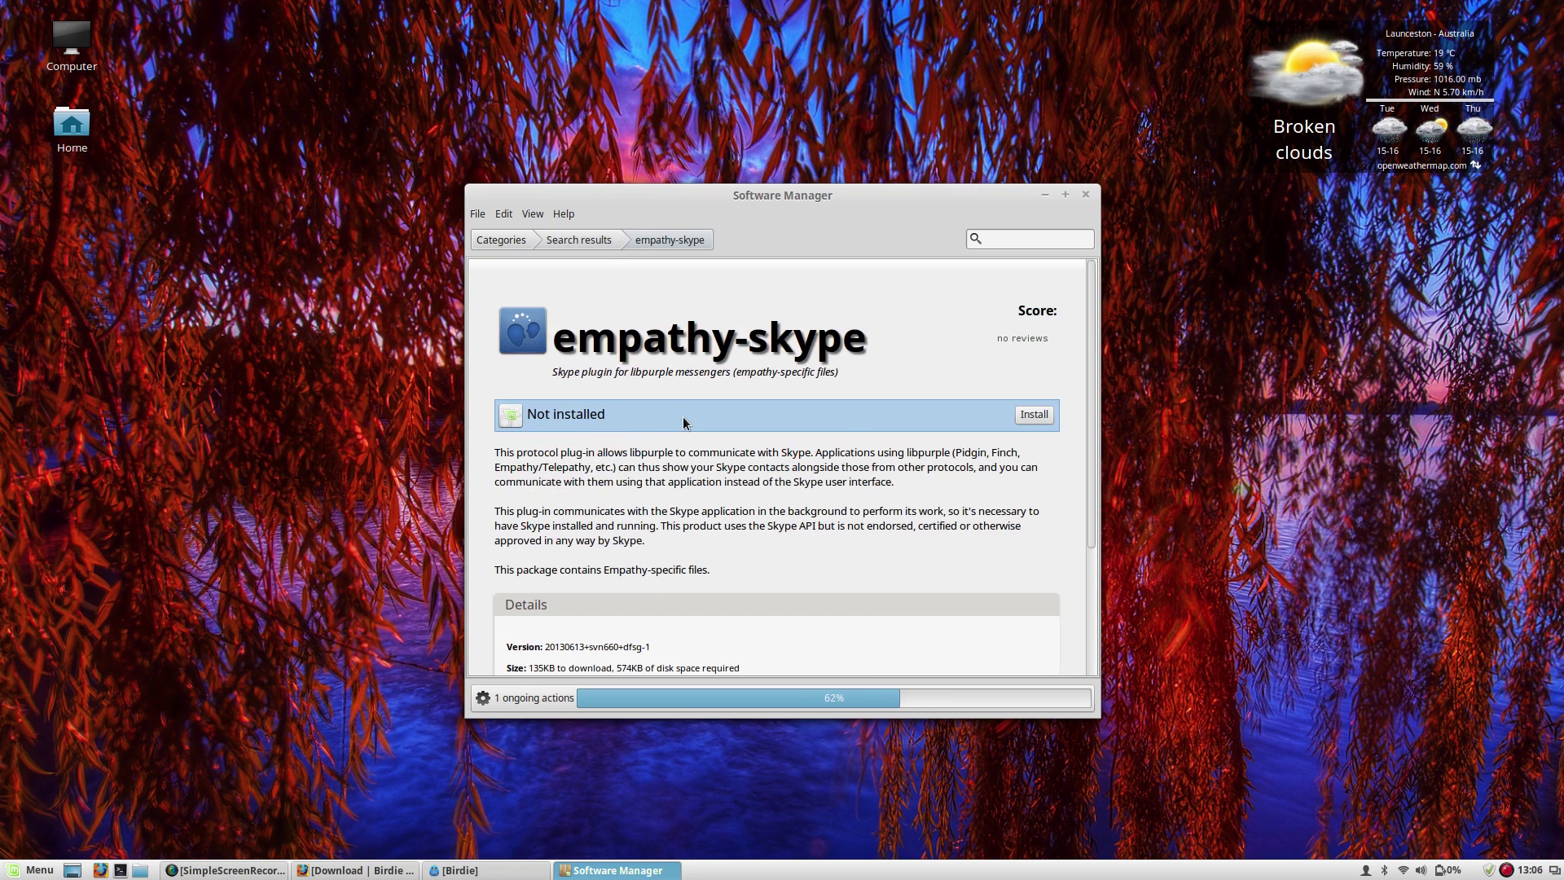
{"action": "left_click", "coordinate": [1034, 414]}
{"action": "left_click", "coordinate": [583, 241]}
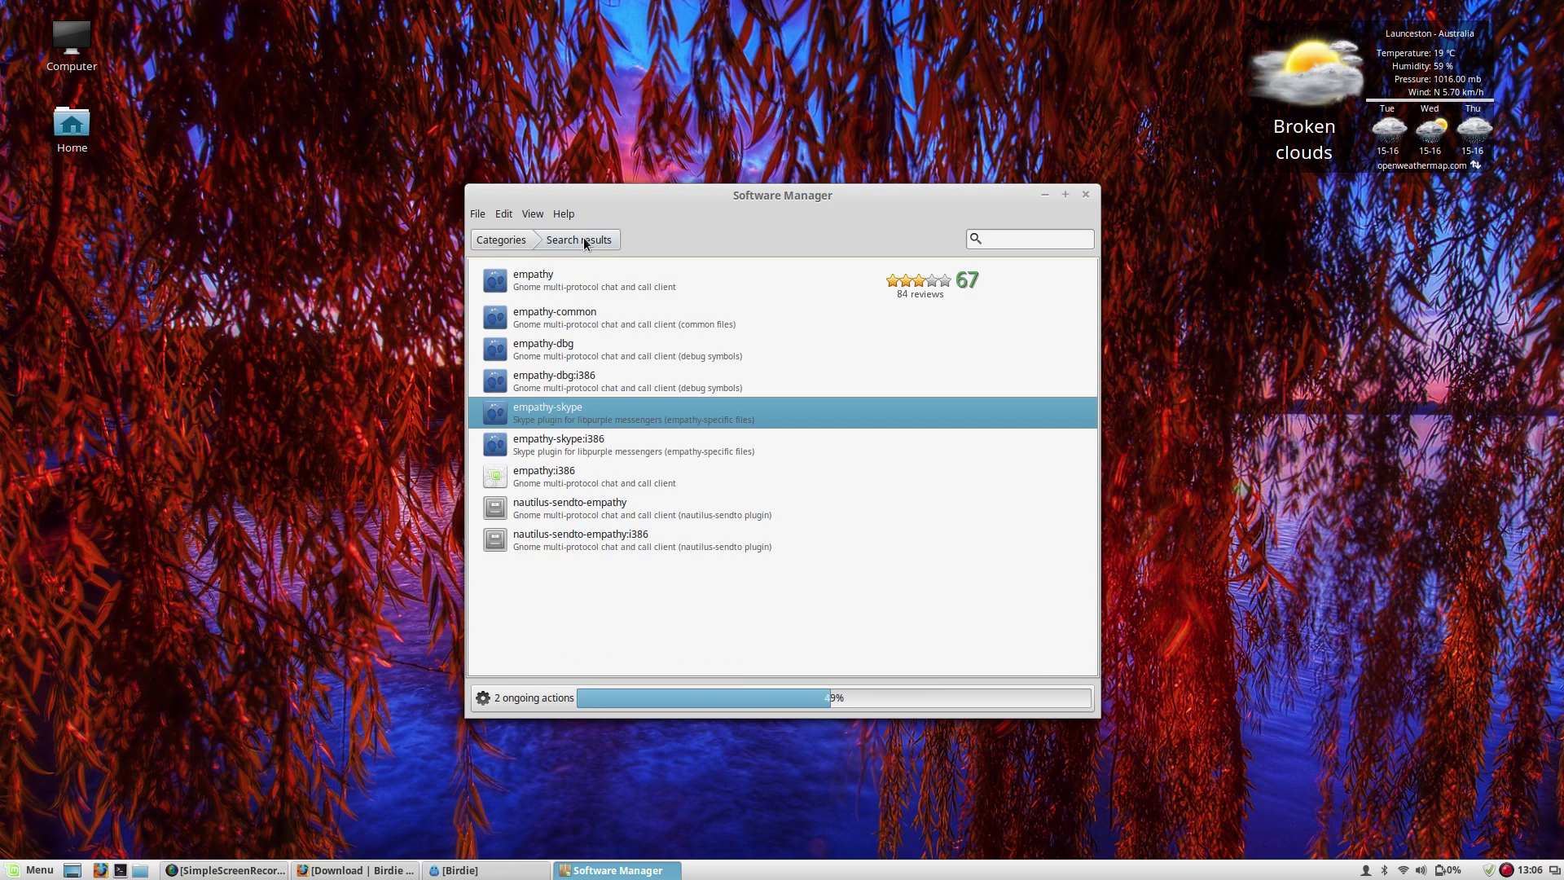
{"action": "left_click", "coordinate": [570, 509]}
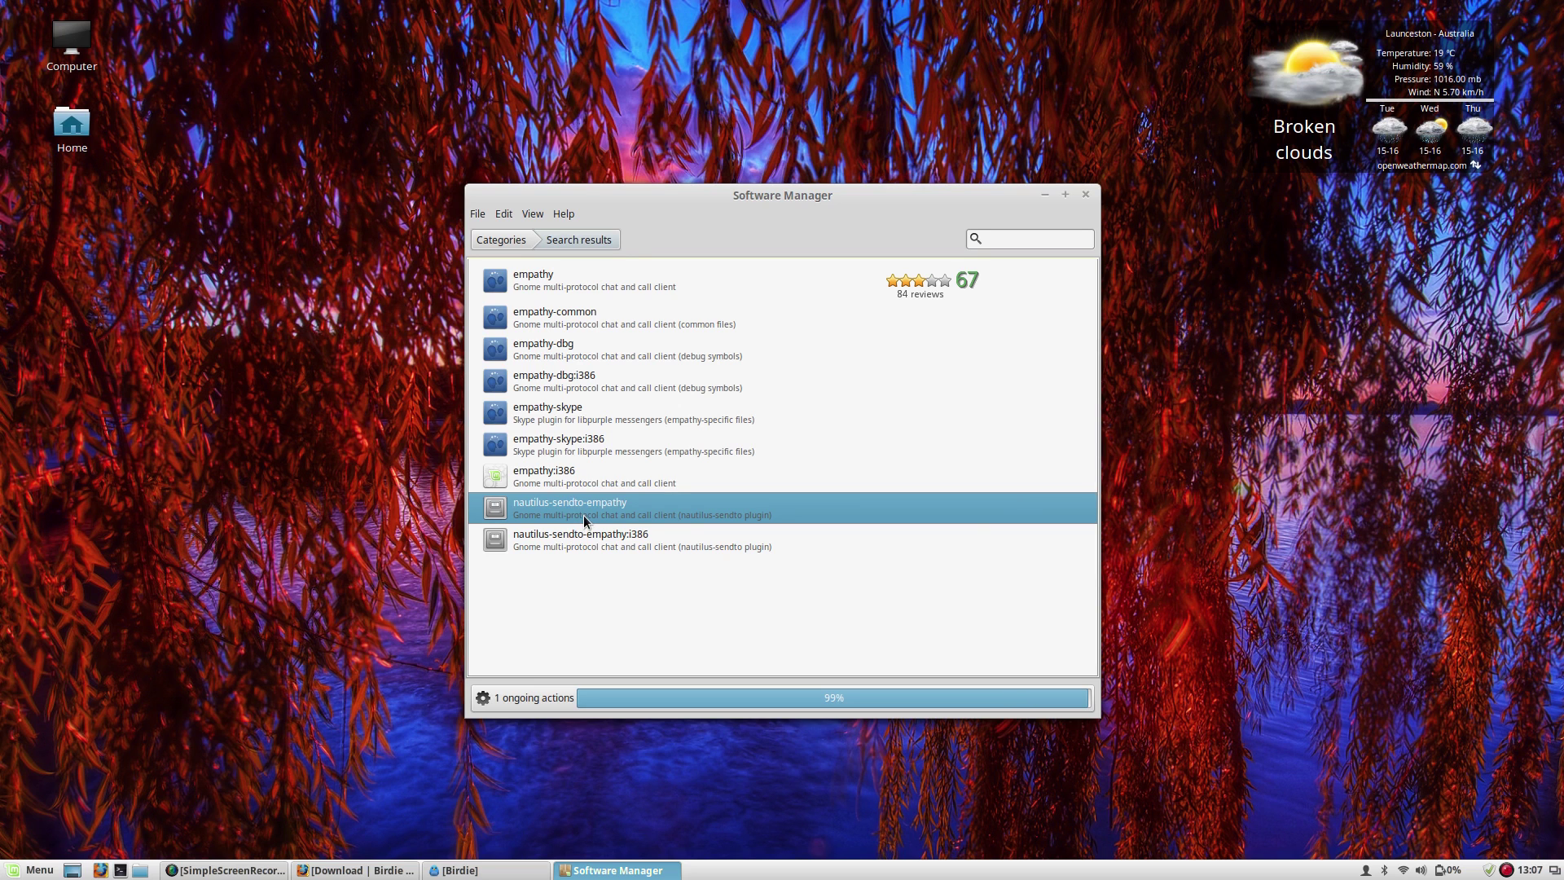
{"action": "left_click", "coordinate": [514, 239]}
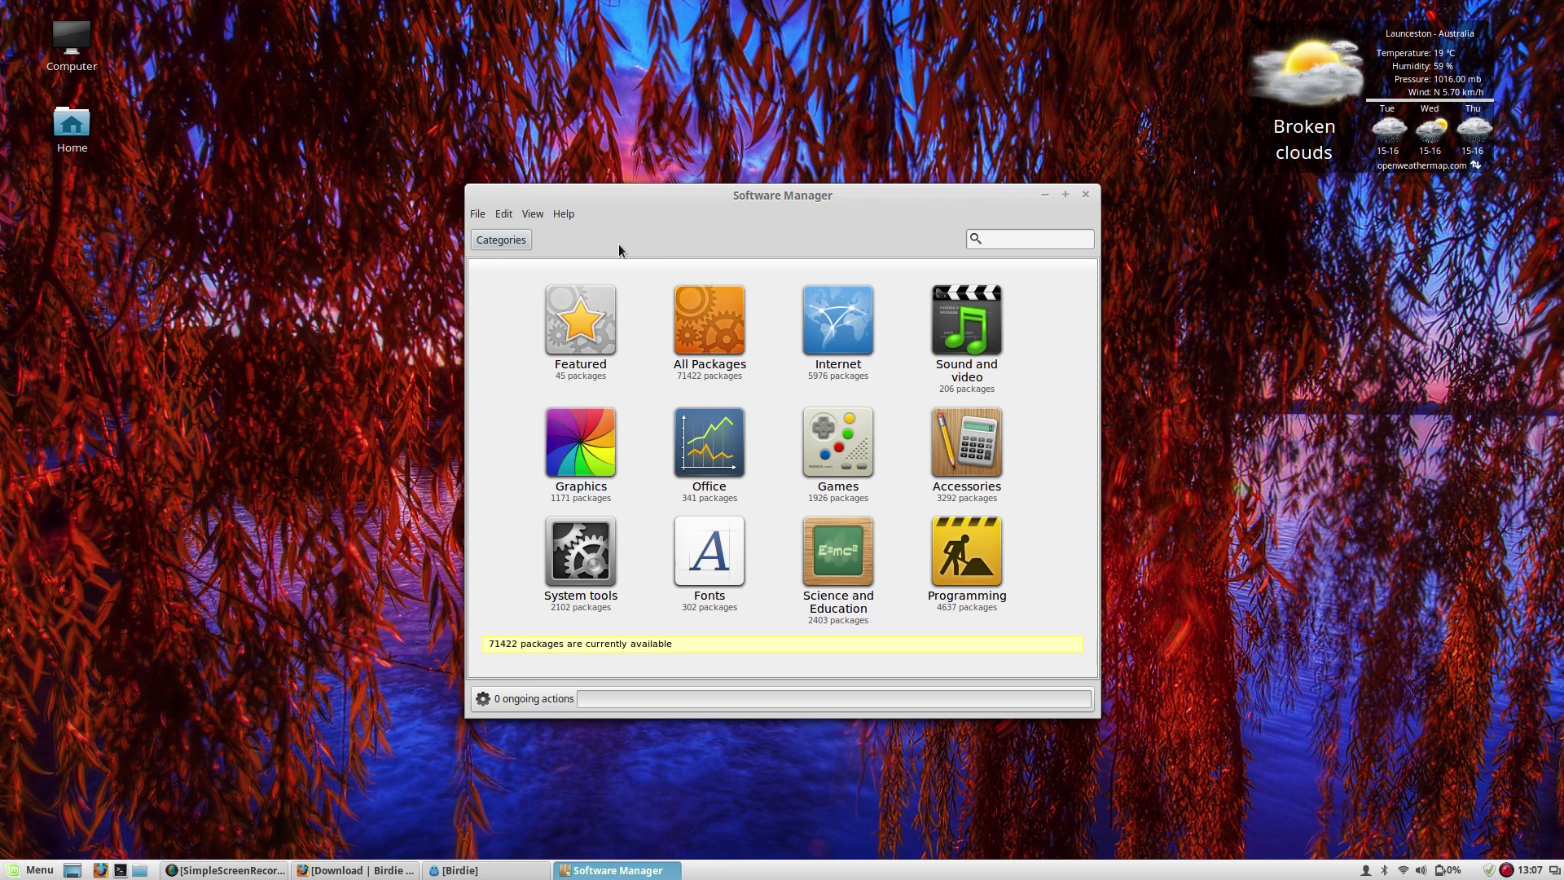
- Close the stray Home folder window and reposition the Software Manager window
{"action": "key", "text": "super+e"}
{"action": "left_click_drag", "start_coordinate": [441, 223], "coordinate": [547, 298]}
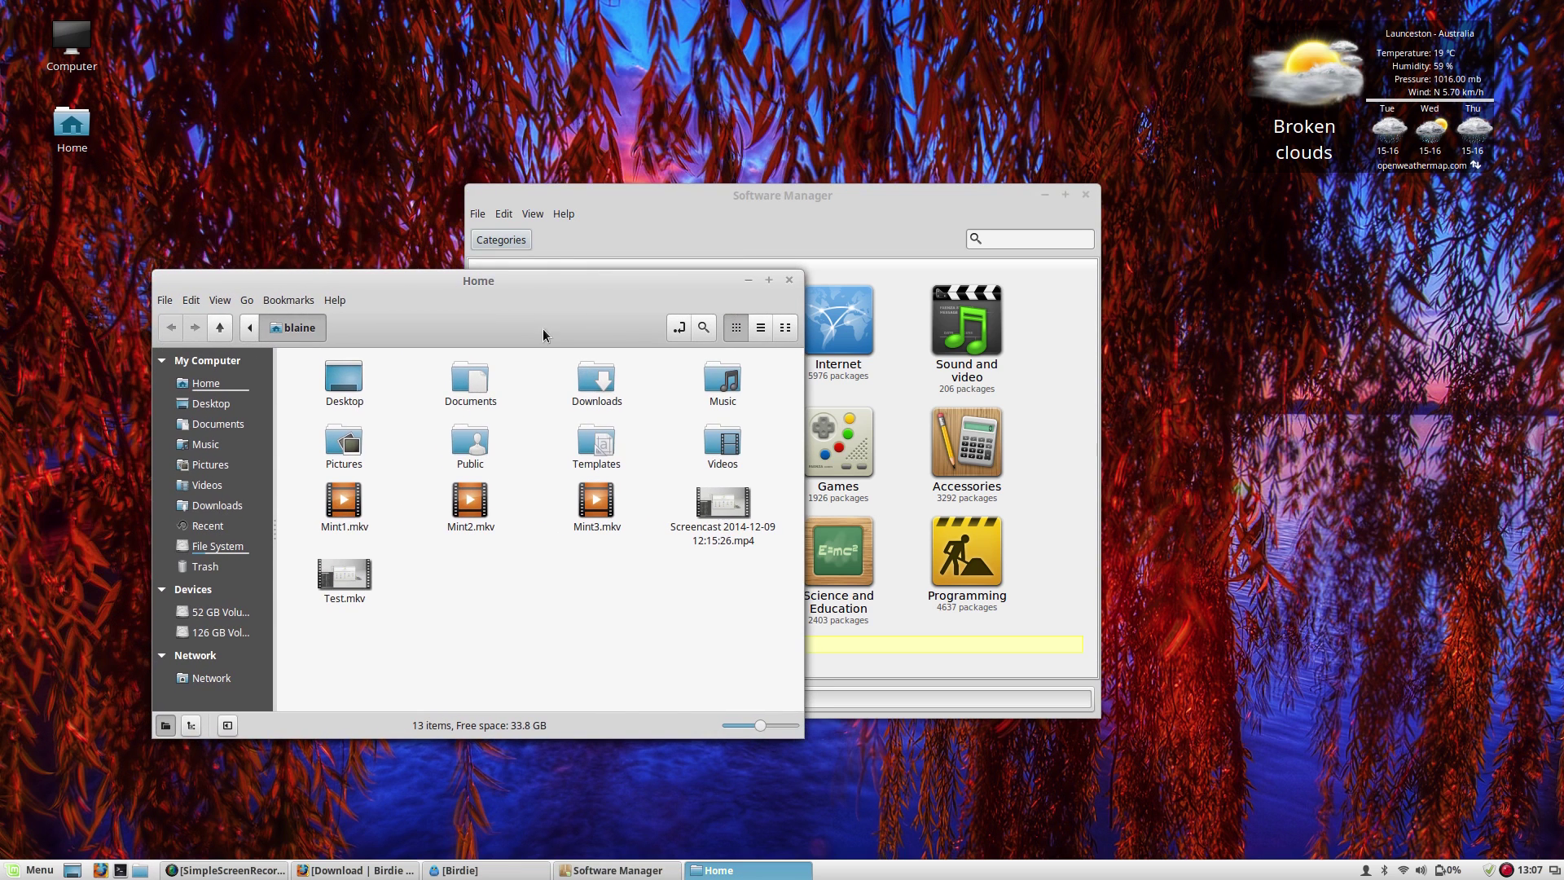
{"action": "left_click", "coordinate": [790, 281]}
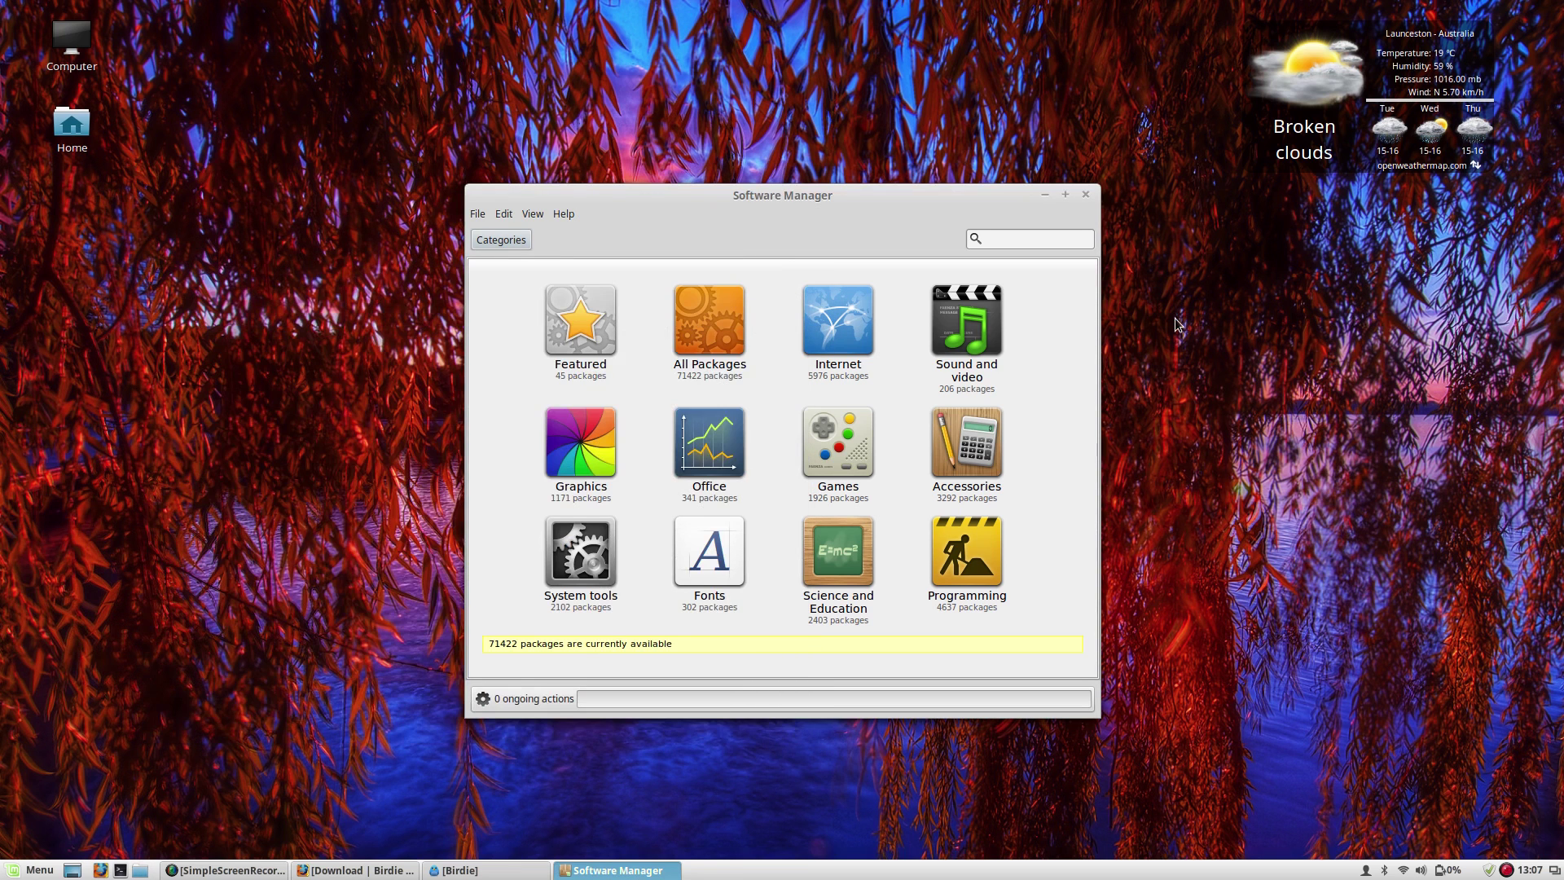
{"action": "left_click_drag", "start_coordinate": [1017, 210], "coordinate": [988, 170]}
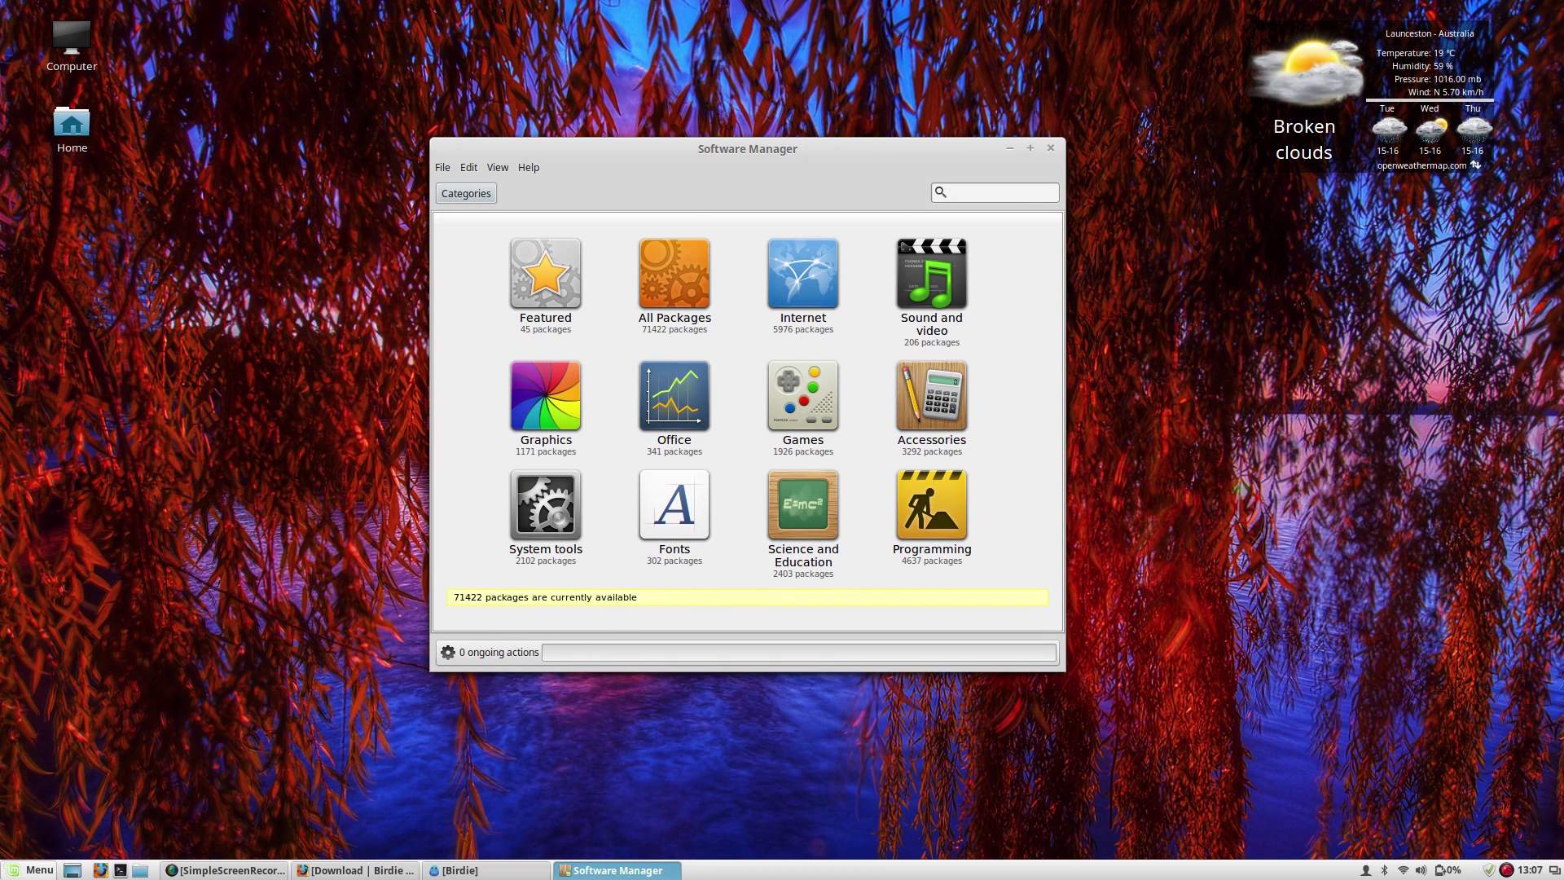
- Dismiss the applications menu and nudge the Software Manager window down slightly
{"action": "left_click", "coordinate": [51, 877]}
{"action": "left_click", "coordinate": [29, 875]}
{"action": "left_click", "coordinate": [21, 875]}
{"action": "left_click", "coordinate": [20, 874]}
{"action": "left_click_drag", "start_coordinate": [784, 171], "coordinate": [772, 194]}
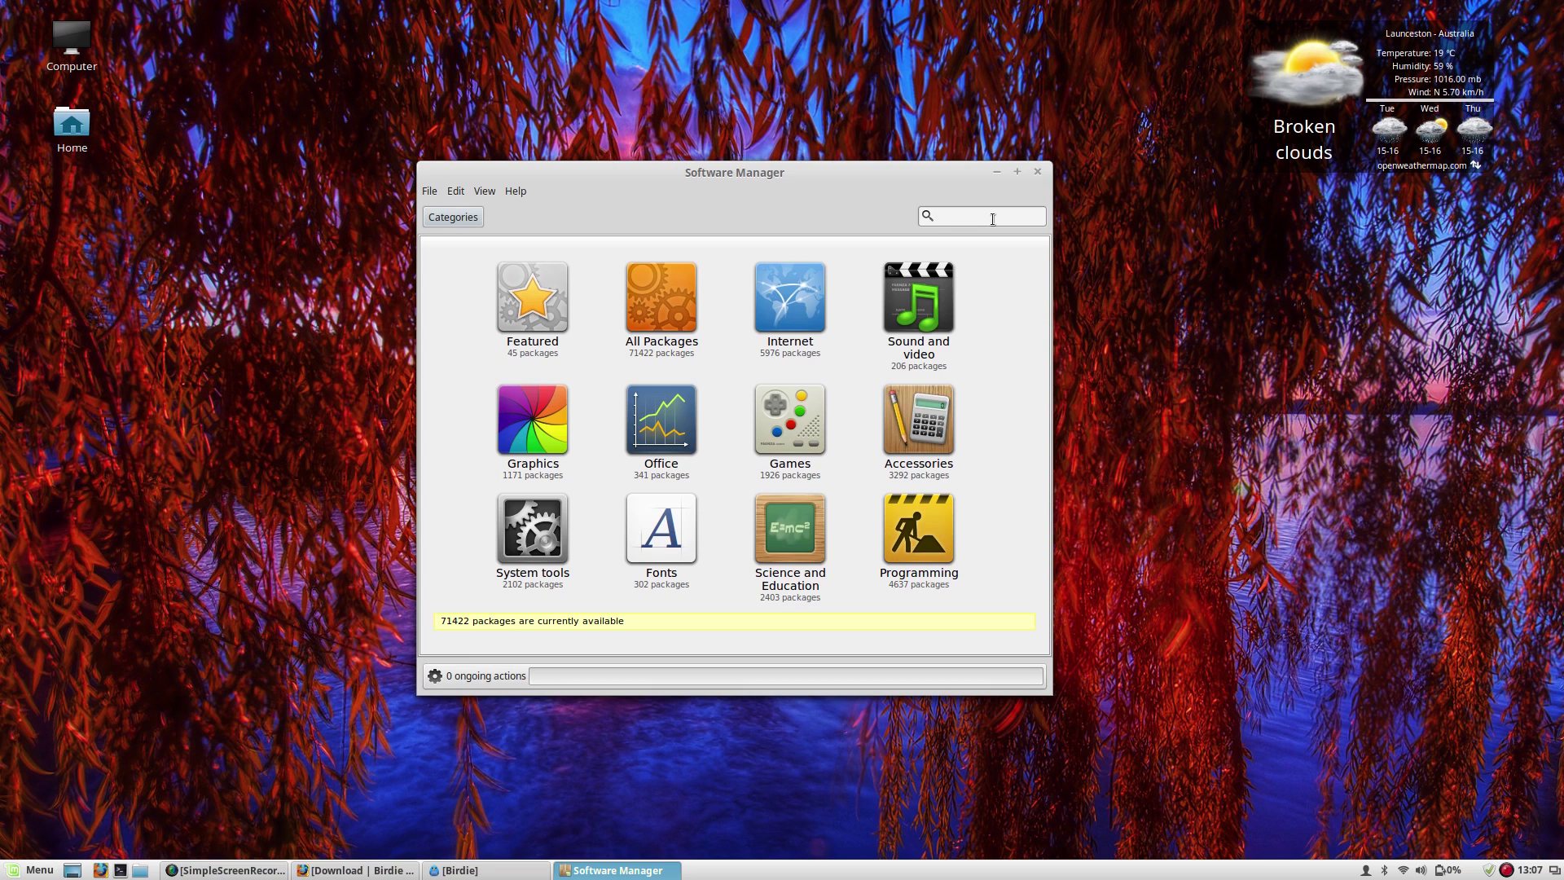
- Search for 'evolution', open the evolution package details, and install it
{"action": "type", "text": "evoluctio"}
{"action": "key", "text": "BackSpace"}
{"action": "key", "text": "BackSpace"}
{"action": "key", "text": "BackSpace"}
{"action": "type", "text": "ti"}
{"action": "key", "text": "BackSpace"}
{"action": "key", "text": "BackSpace"}
{"action": "key", "text": "BackSpace"}
{"action": "type", "text": "tion"}
{"action": "key", "text": "Return"}
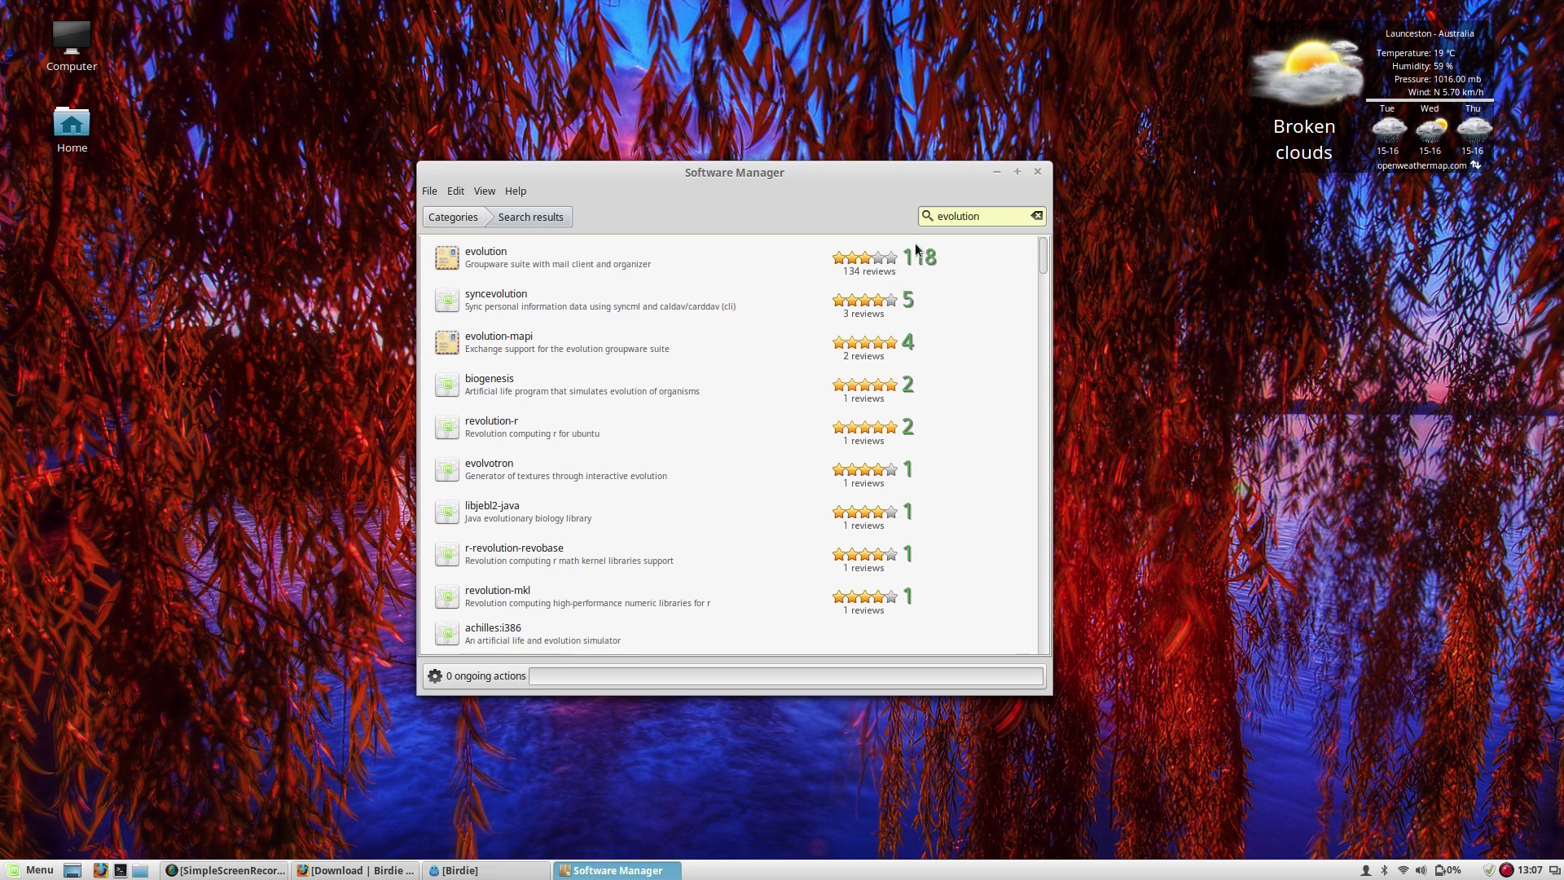
{"action": "left_click", "coordinate": [734, 269]}
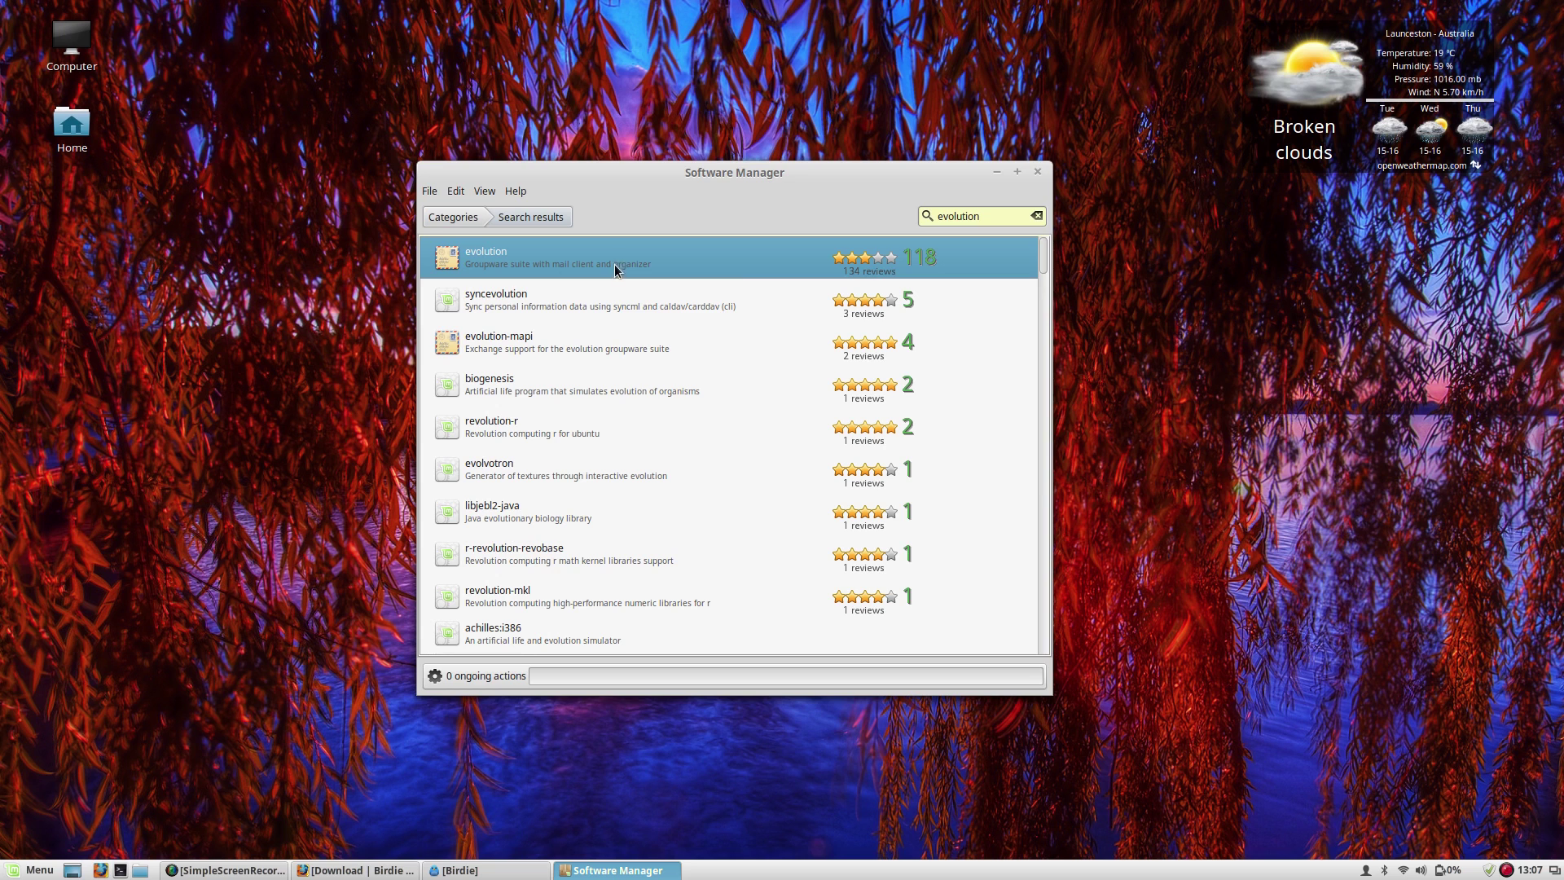
{"action": "left_click", "coordinate": [667, 259]}
{"action": "left_click", "coordinate": [986, 391]}
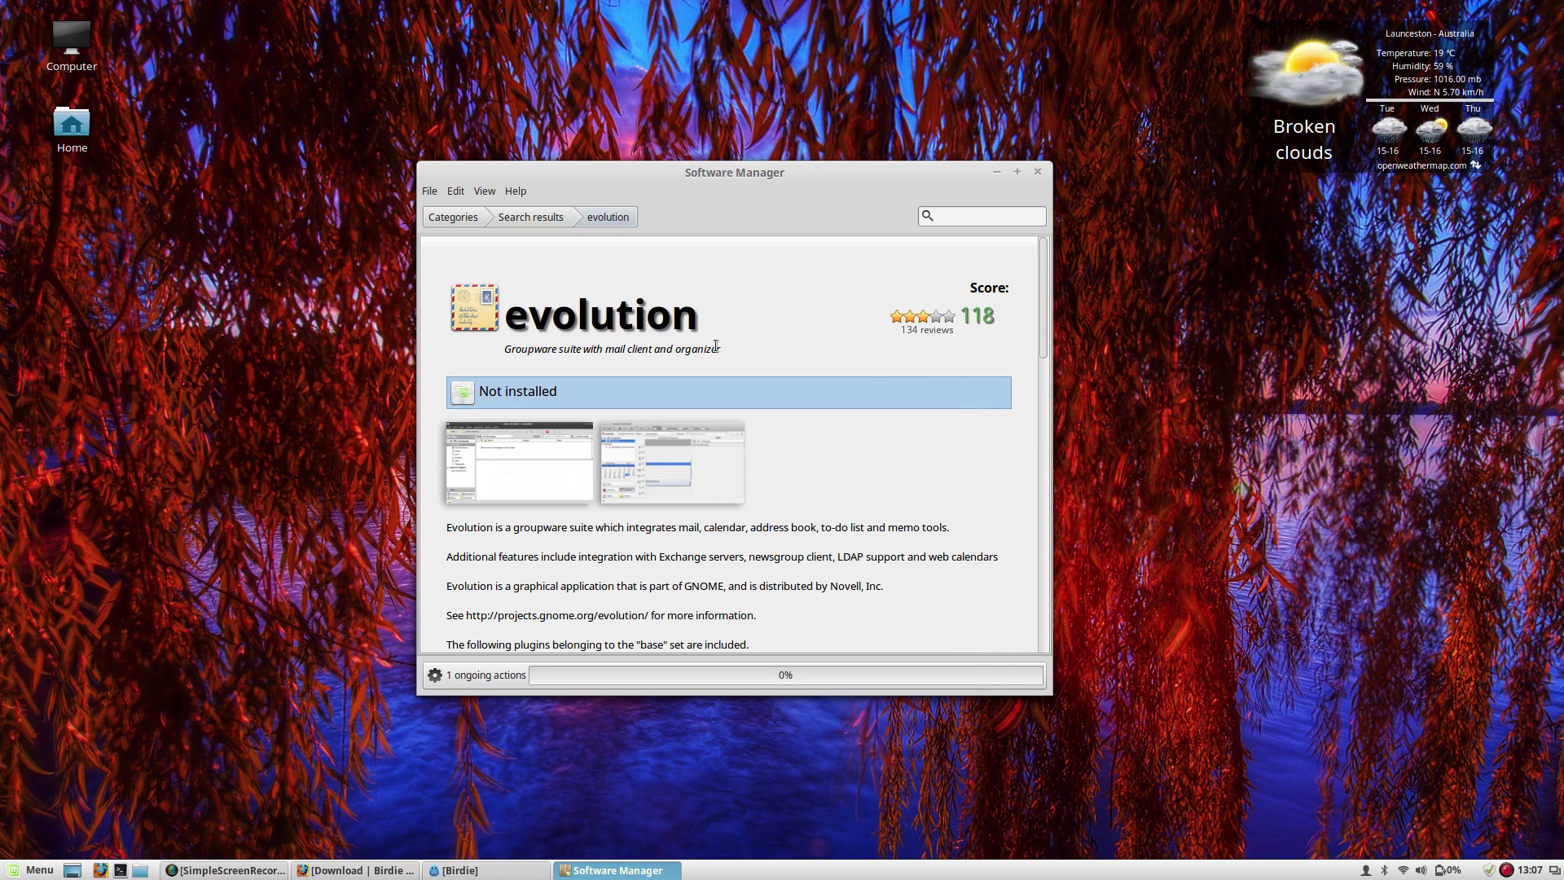
- Search for 'exchange' and install the evolution-mapi Exchange support package from its details page
{"action": "left_click", "coordinate": [948, 225]}
{"action": "type", "text": "exchange"}
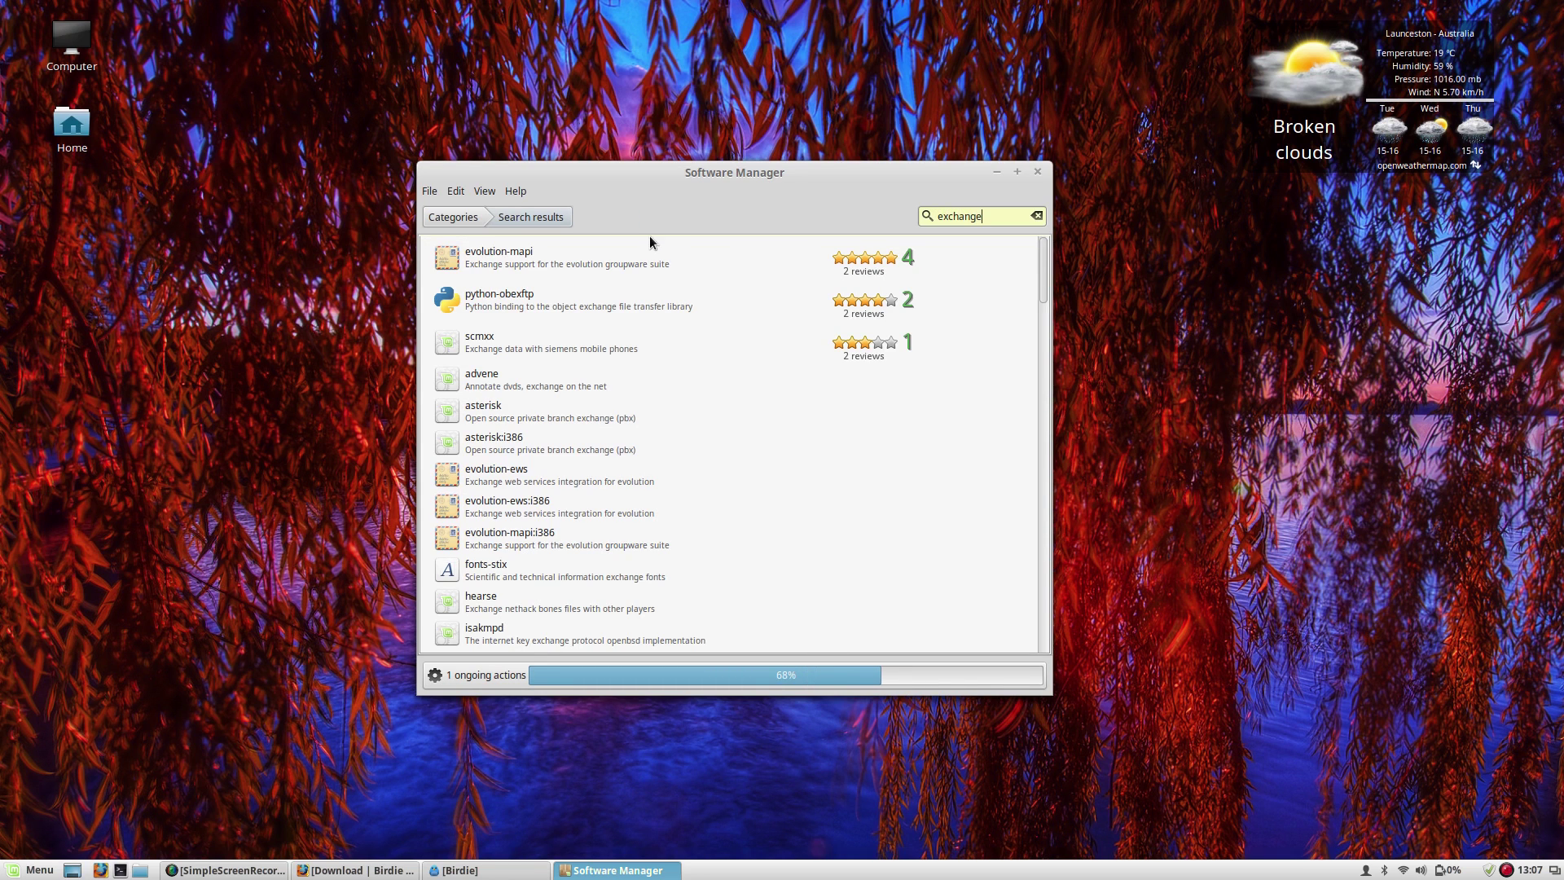
{"action": "left_click", "coordinate": [668, 259]}
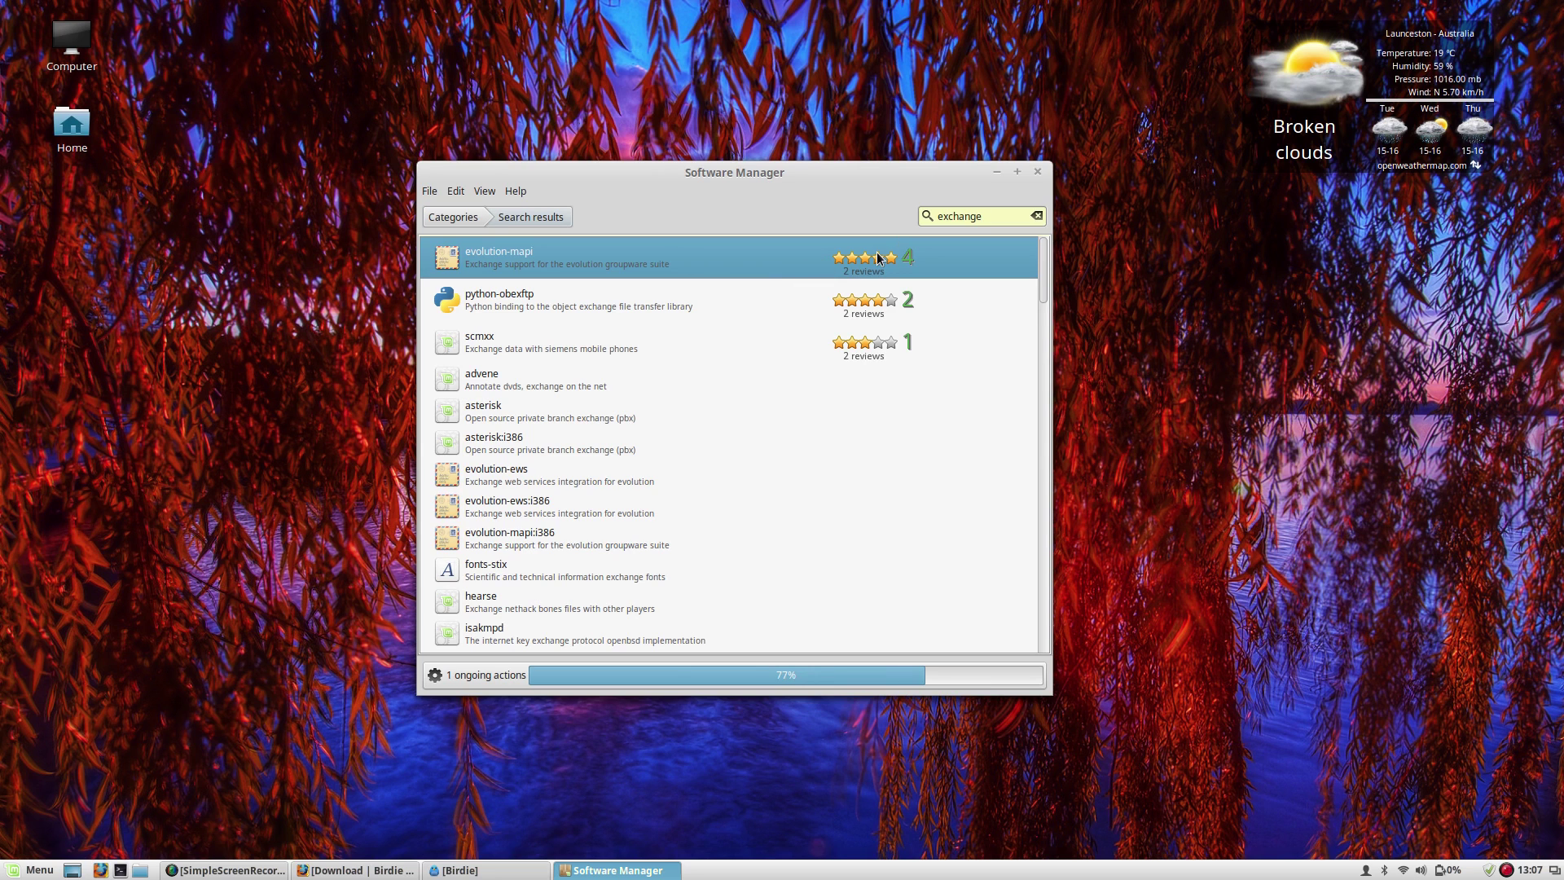
{"action": "double_click", "coordinate": [686, 266]}
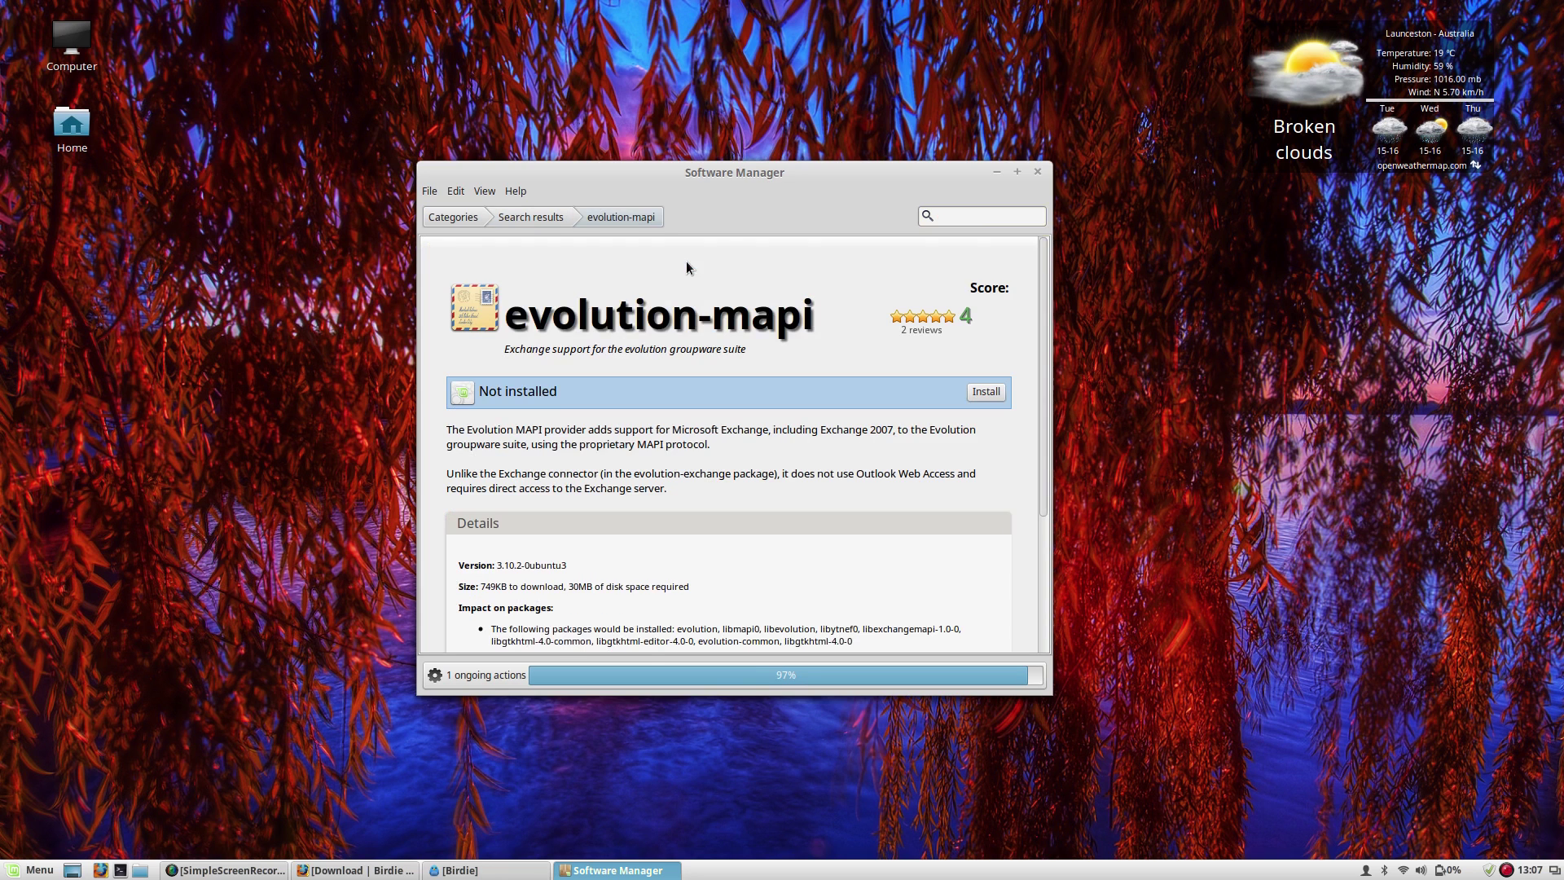
{"action": "left_click", "coordinate": [982, 391]}
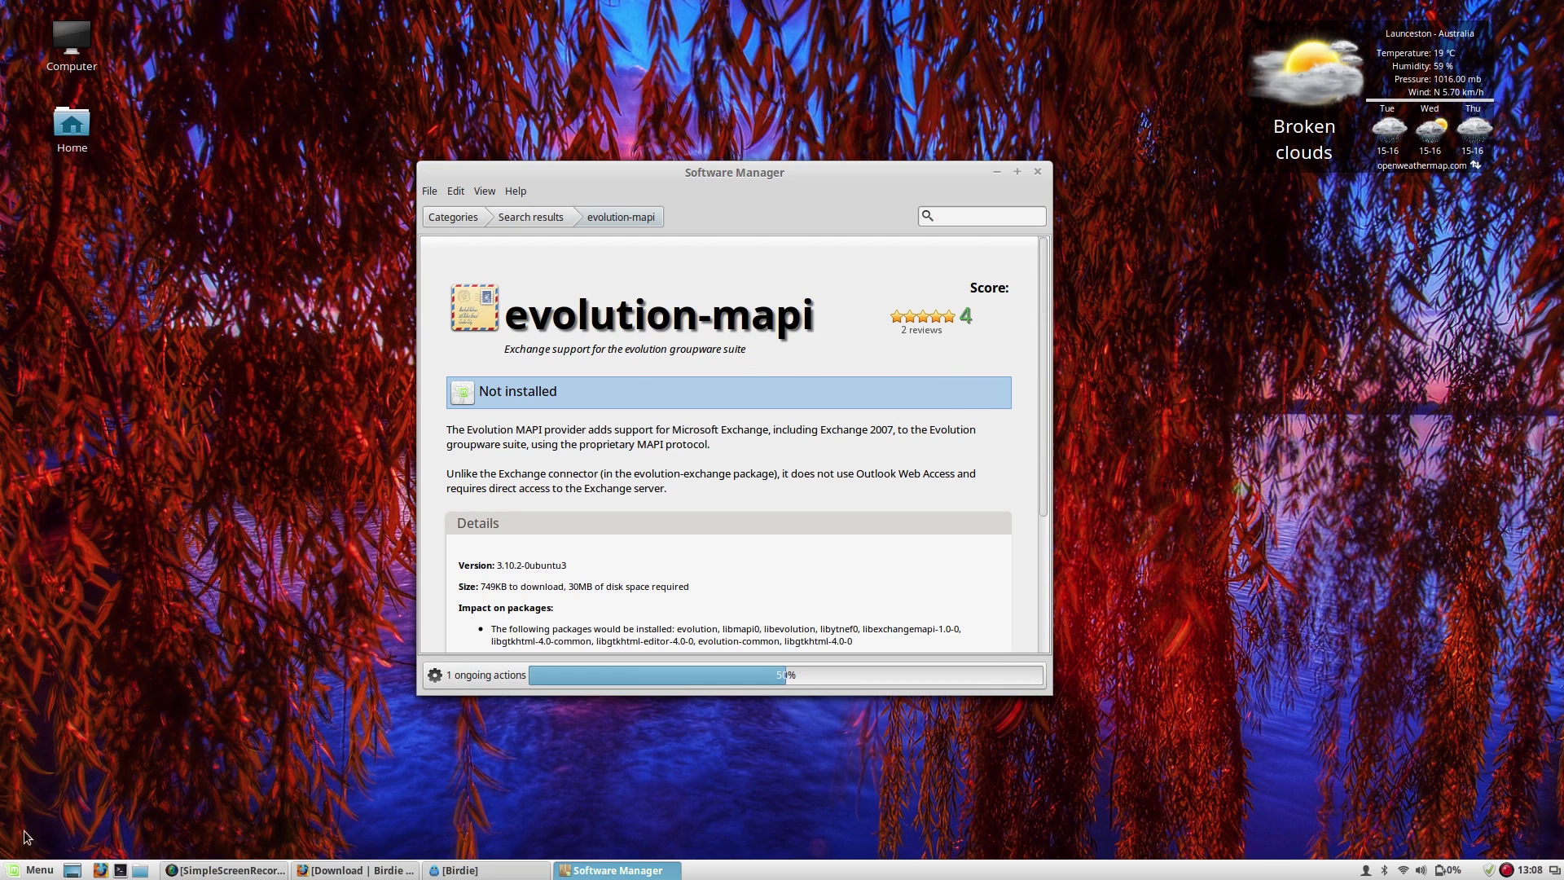
{"action": "left_click", "coordinate": [32, 871]}
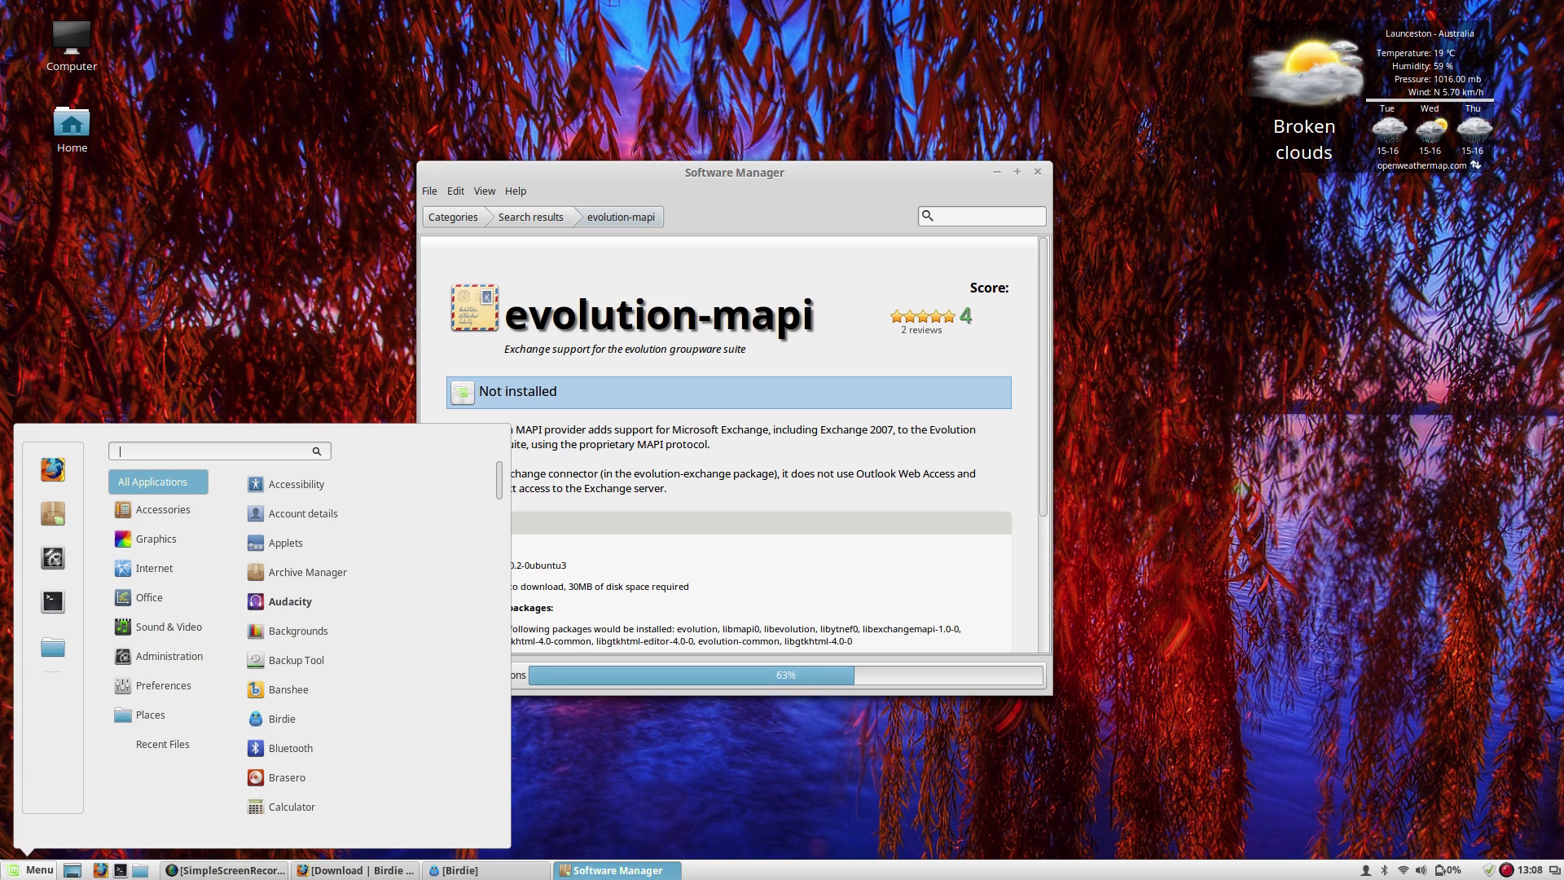
{"action": "type", "text": "mai"}
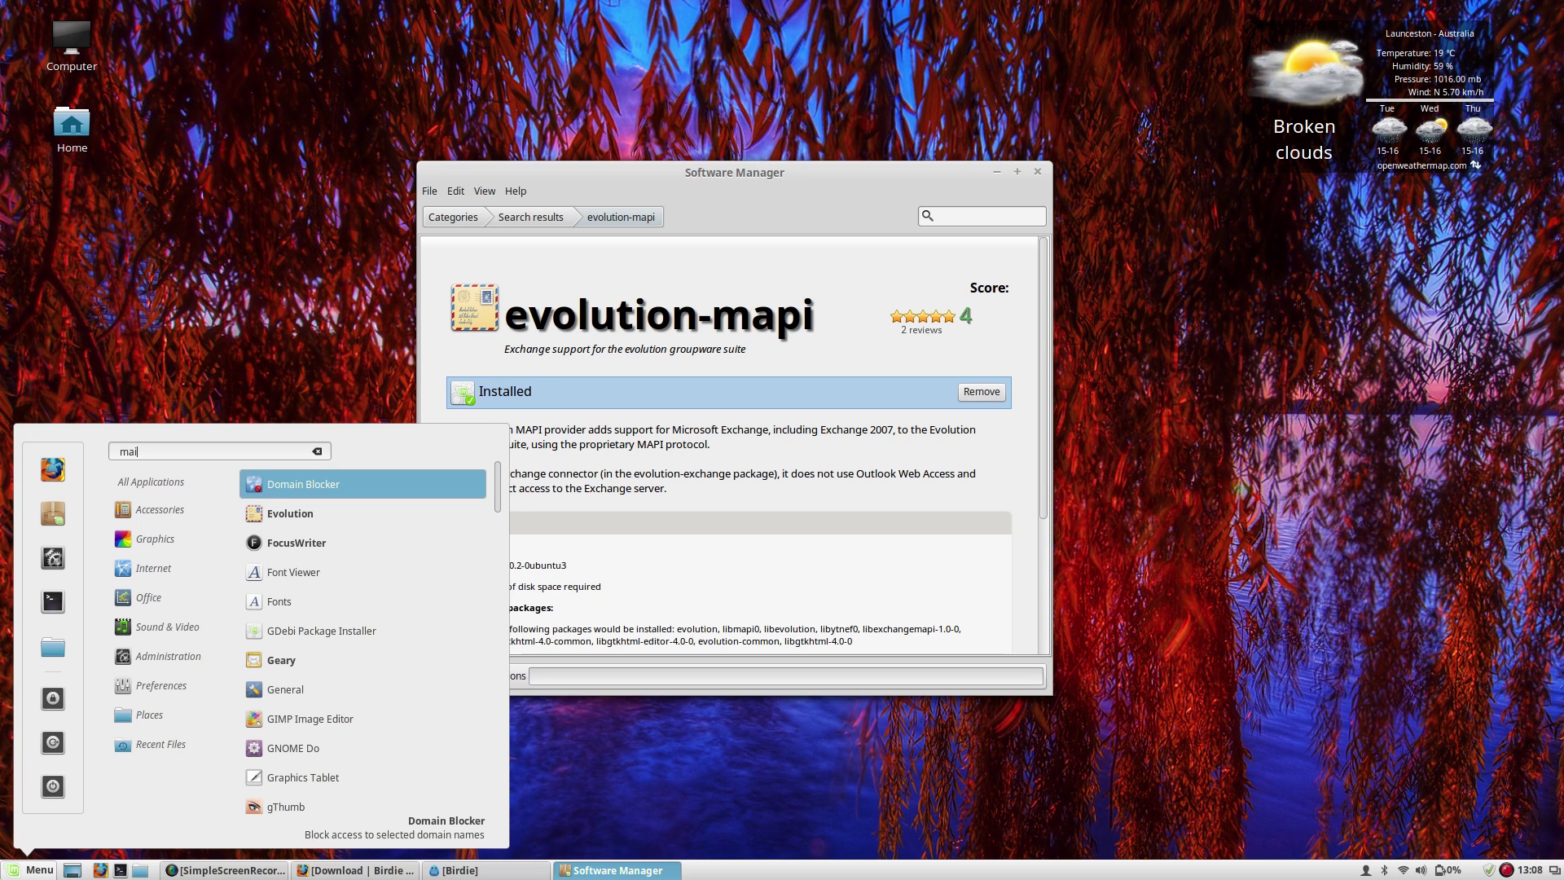
{"action": "key", "text": "BackSpace"}
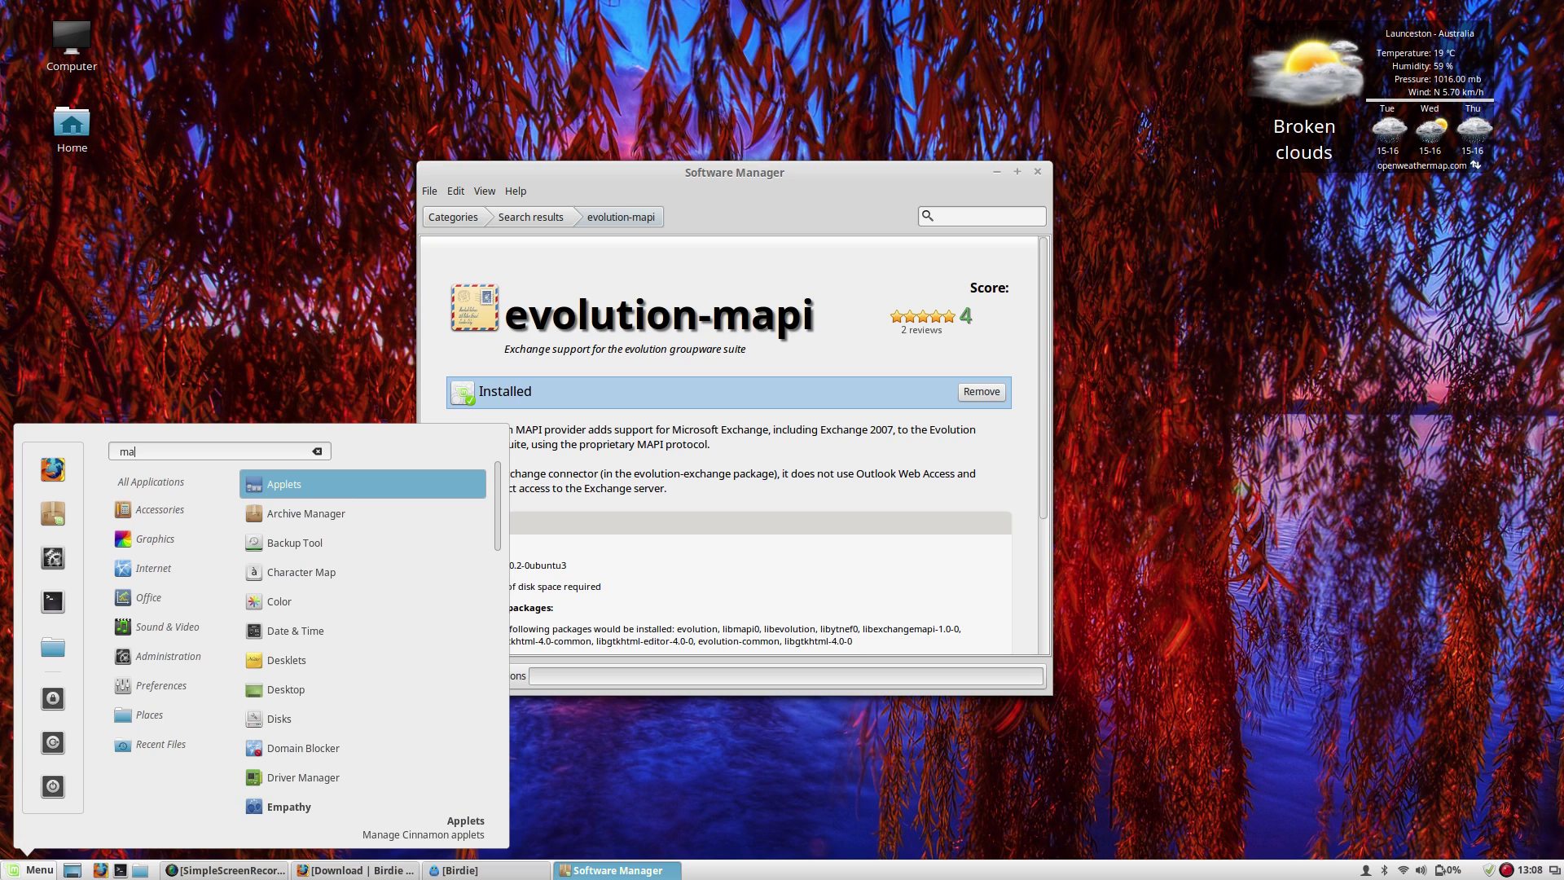
{"action": "type", "text": "il"}
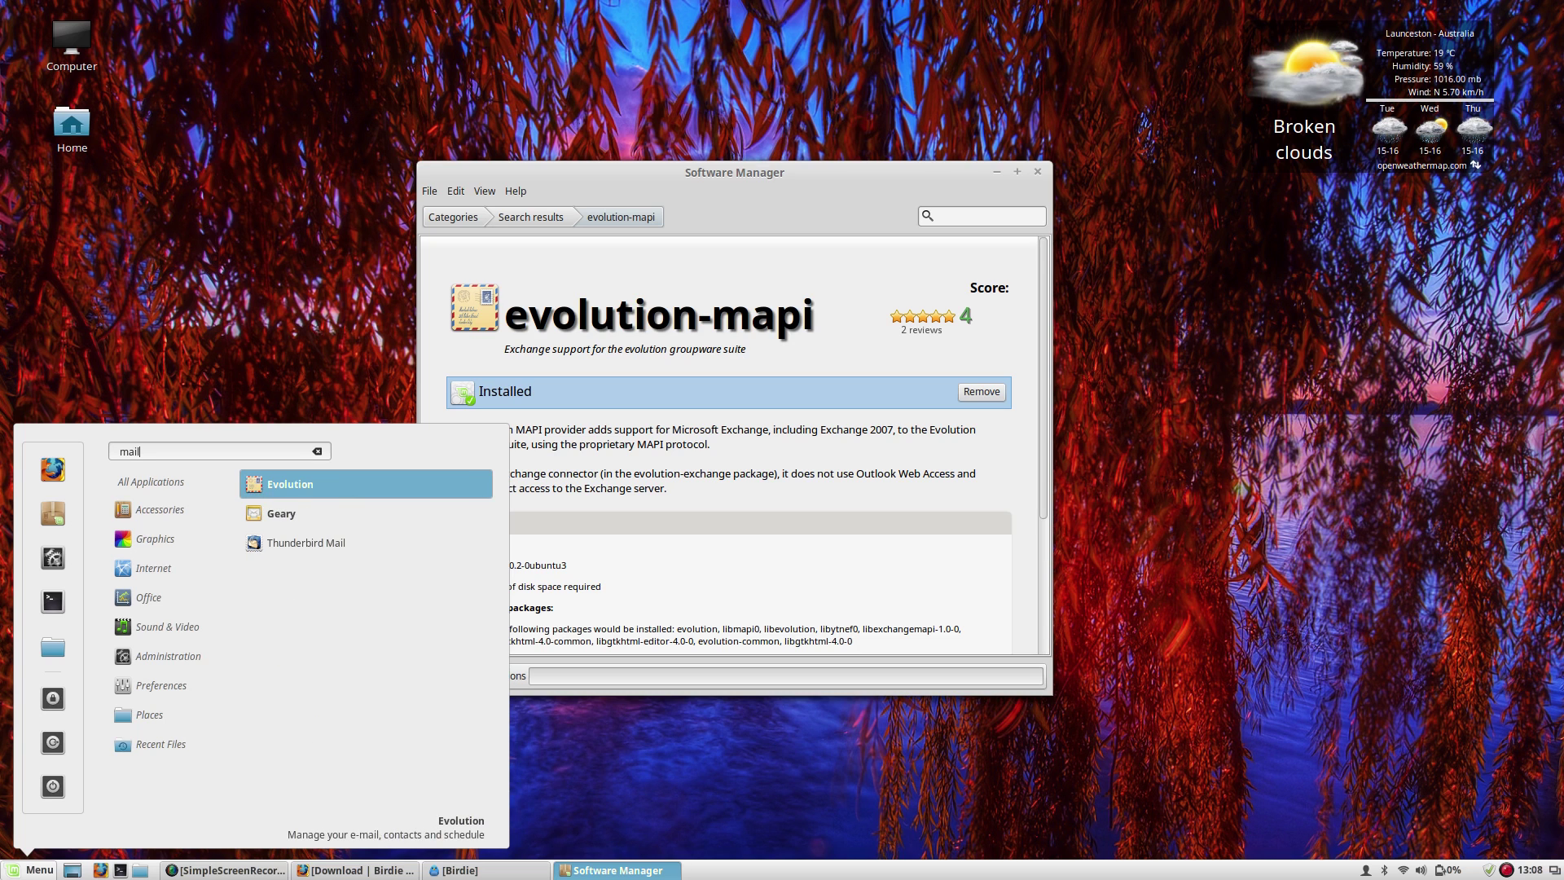
{"action": "left_click", "coordinate": [264, 513]}
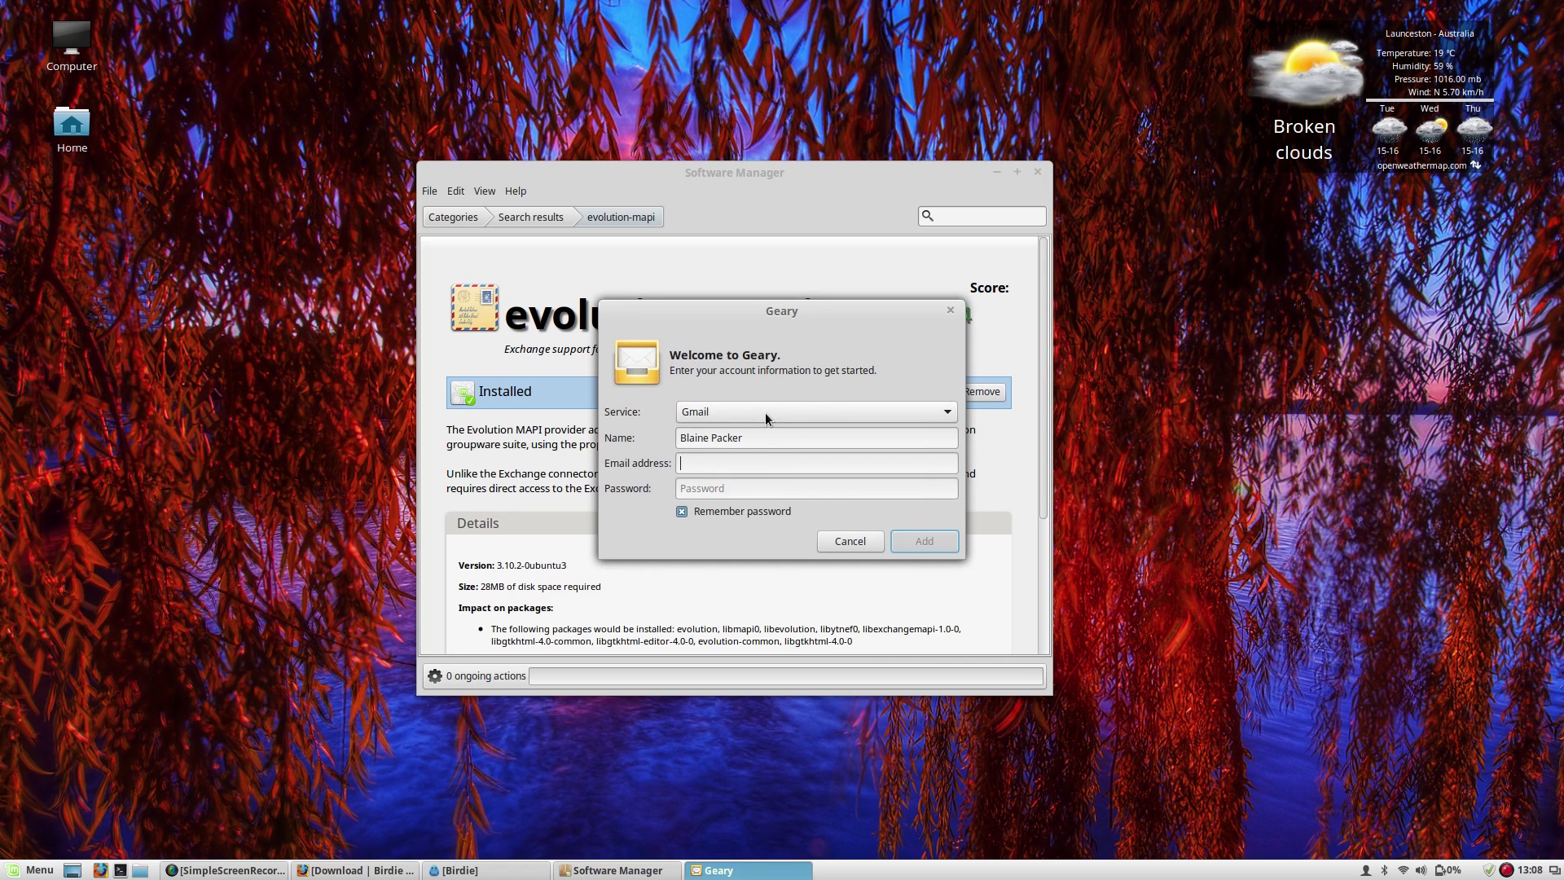
{"action": "left_click", "coordinate": [765, 413]}
{"action": "left_click", "coordinate": [765, 412]}
{"action": "left_click", "coordinate": [765, 412]}
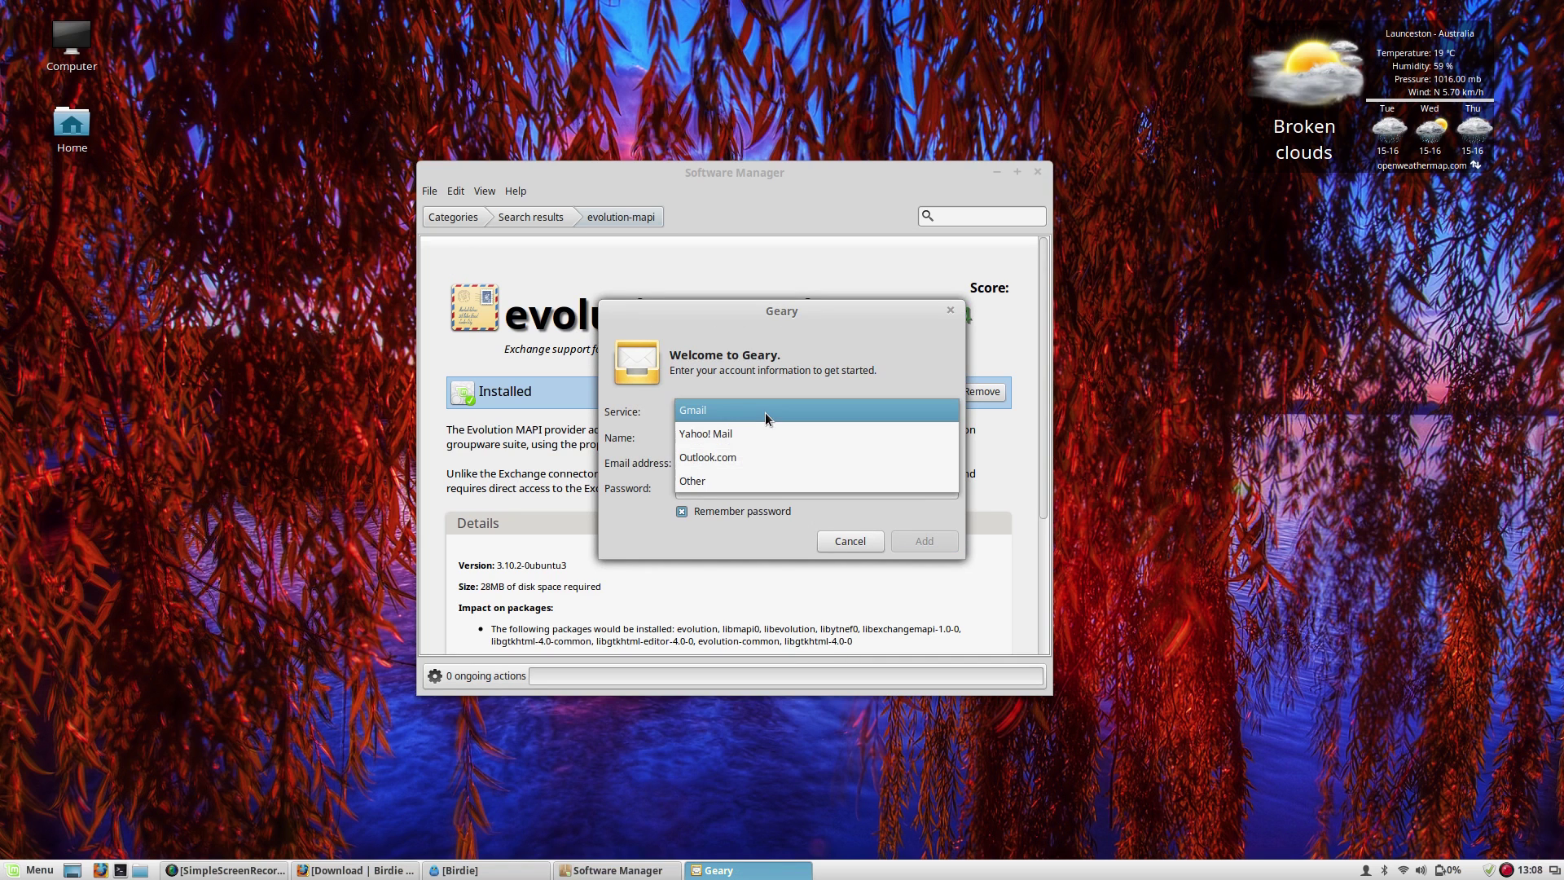
{"action": "left_click", "coordinate": [765, 412]}
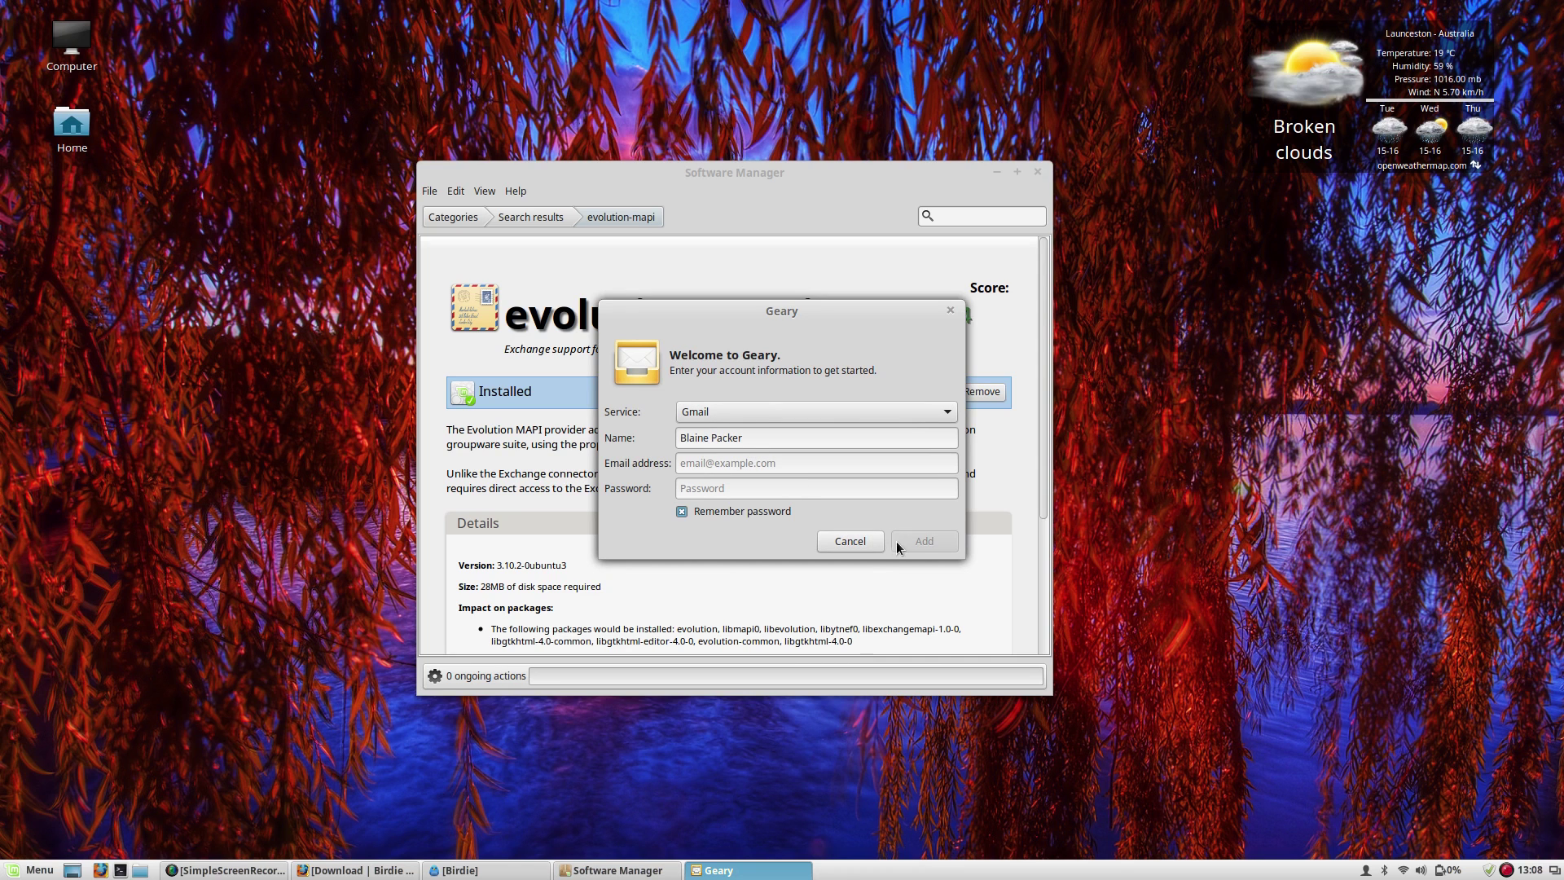
{"action": "left_click_drag", "start_coordinate": [784, 319], "coordinate": [781, 330]}
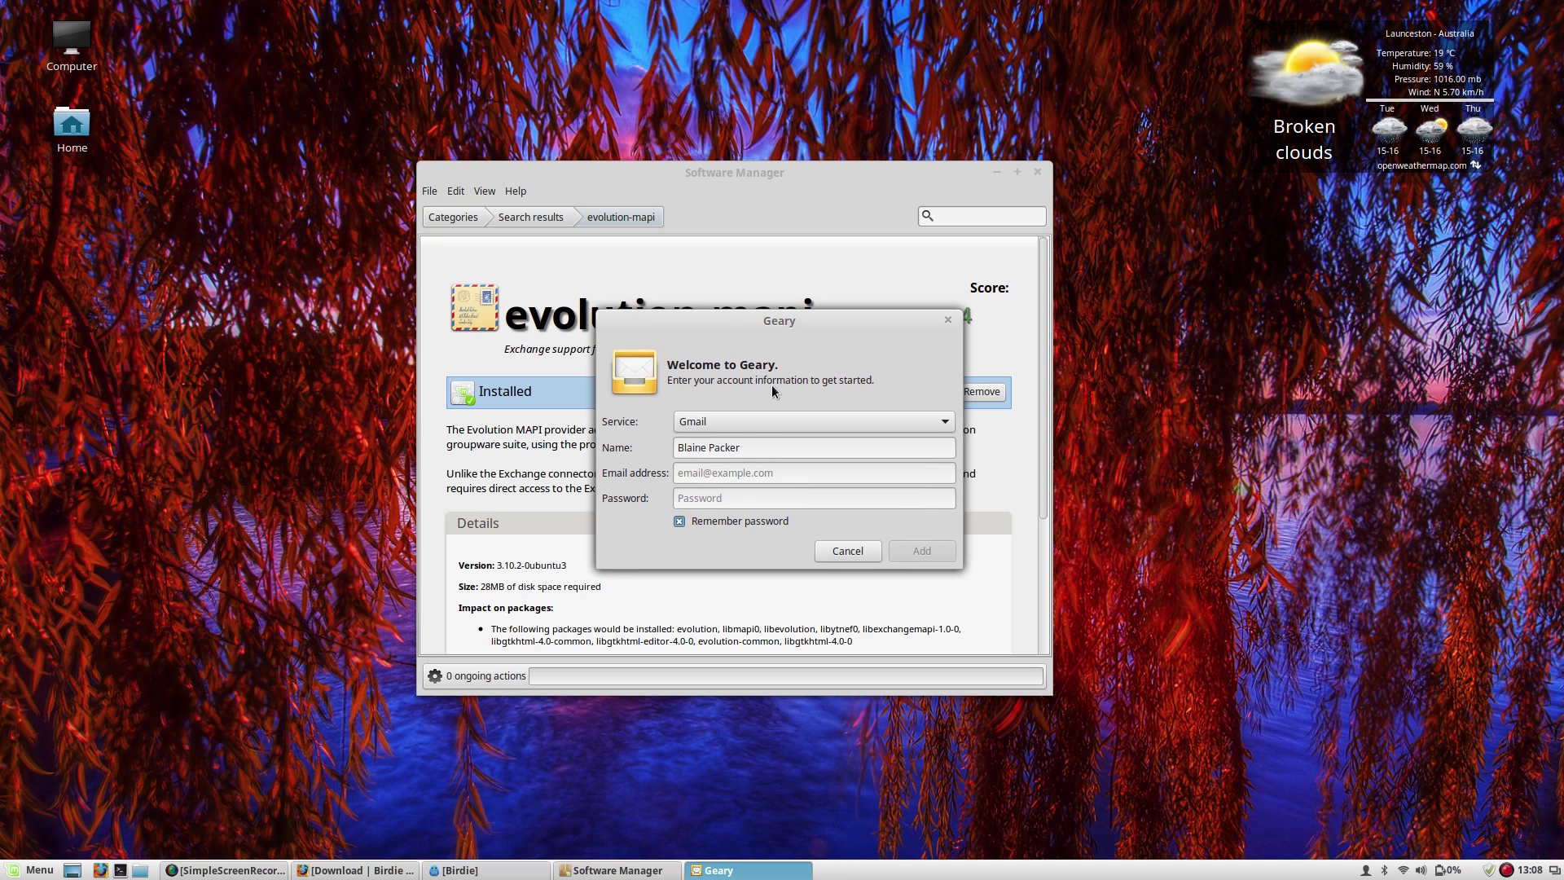
{"action": "left_click", "coordinate": [766, 421]}
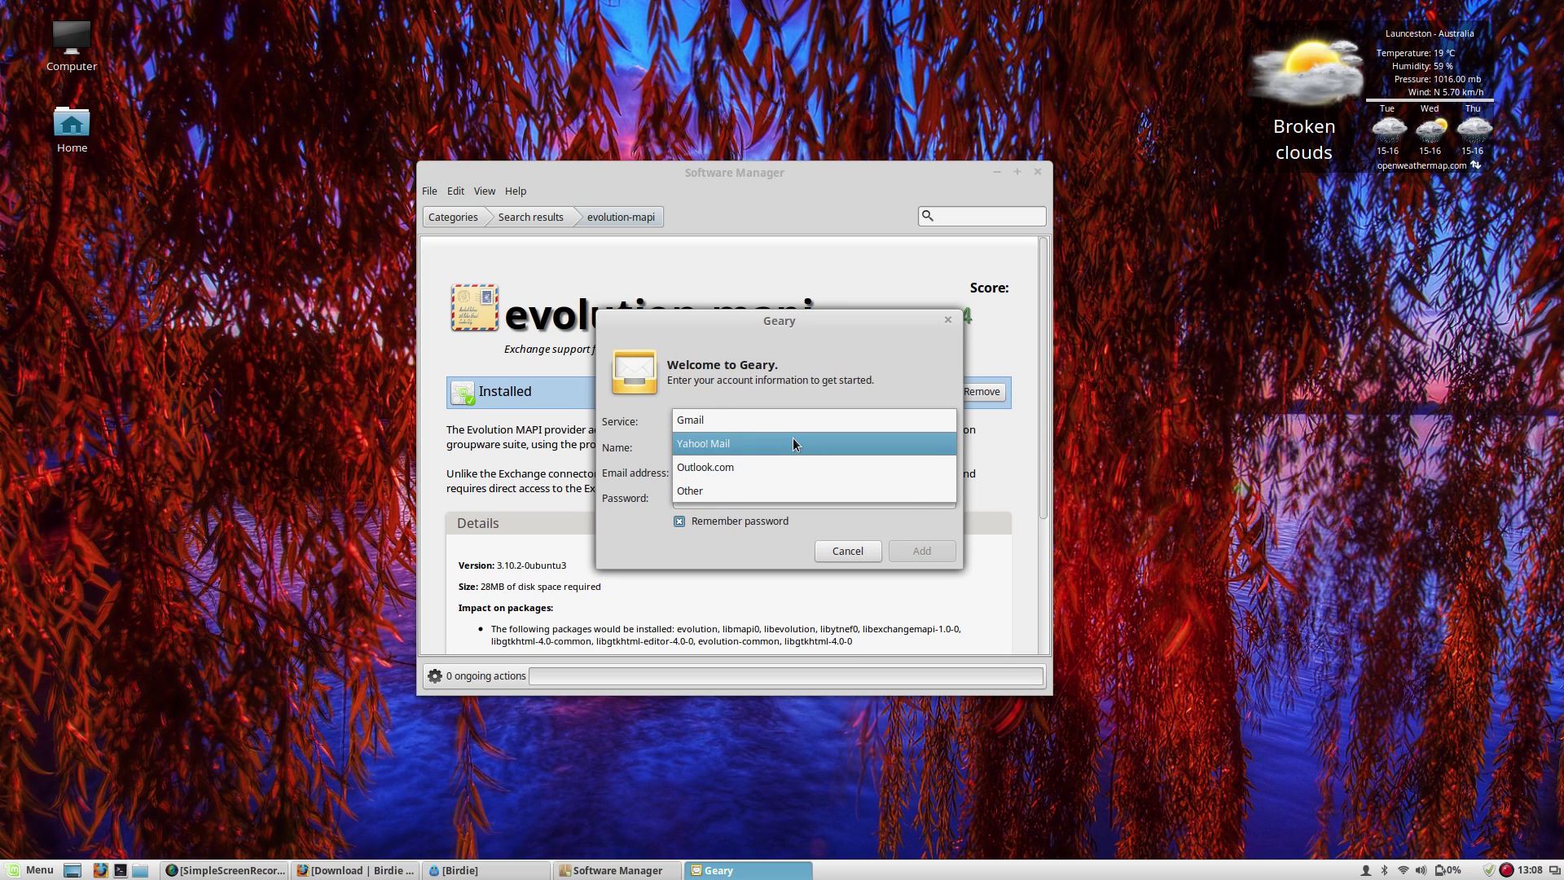
{"action": "left_click", "coordinate": [796, 355]}
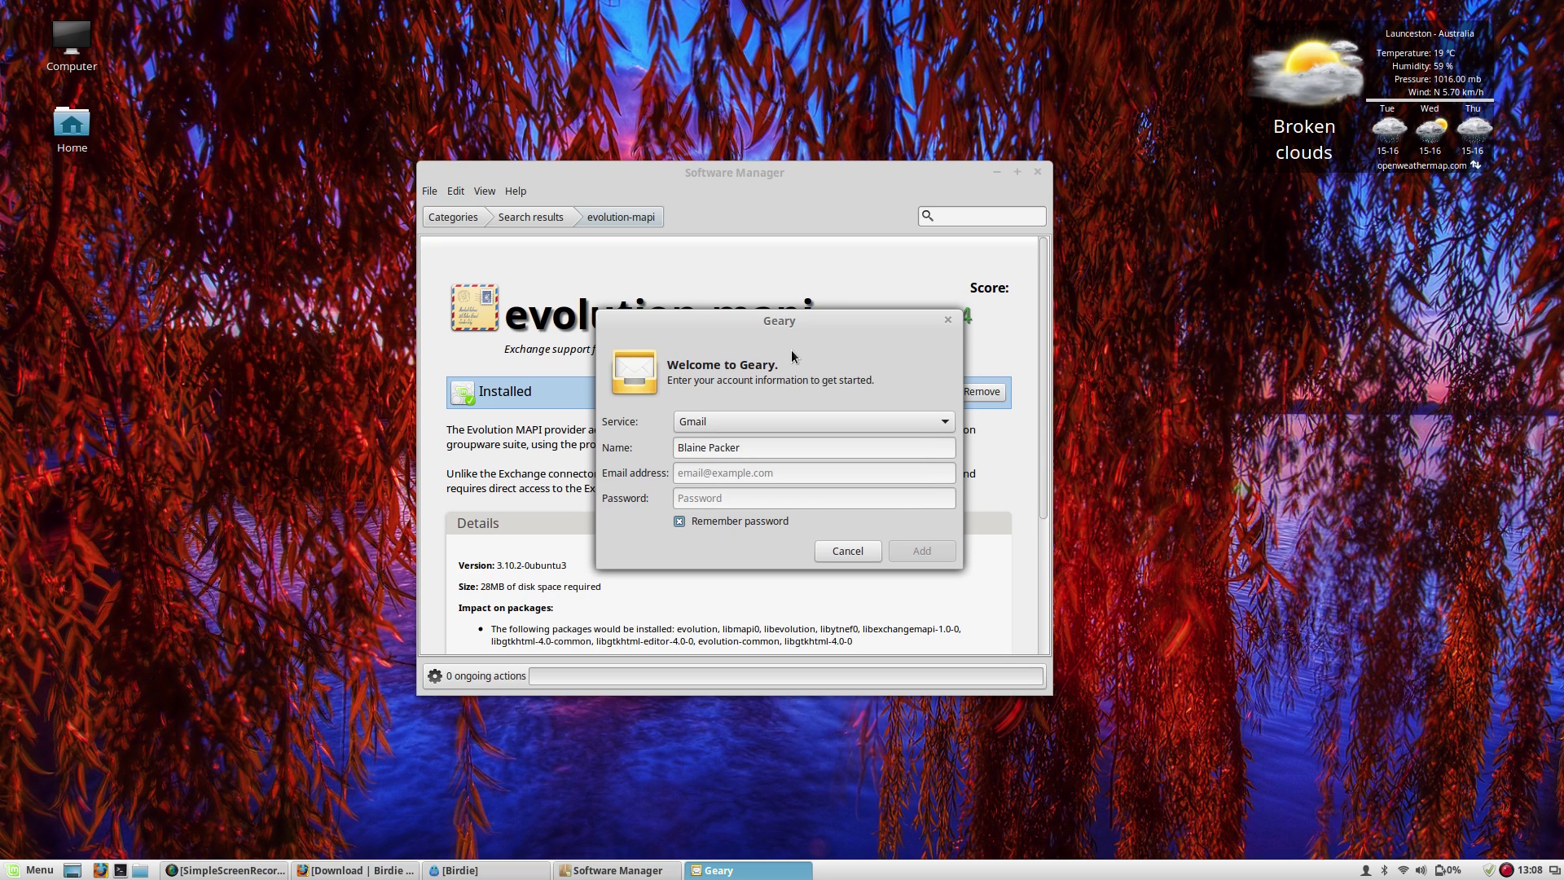
{"action": "left_click", "coordinate": [948, 321]}
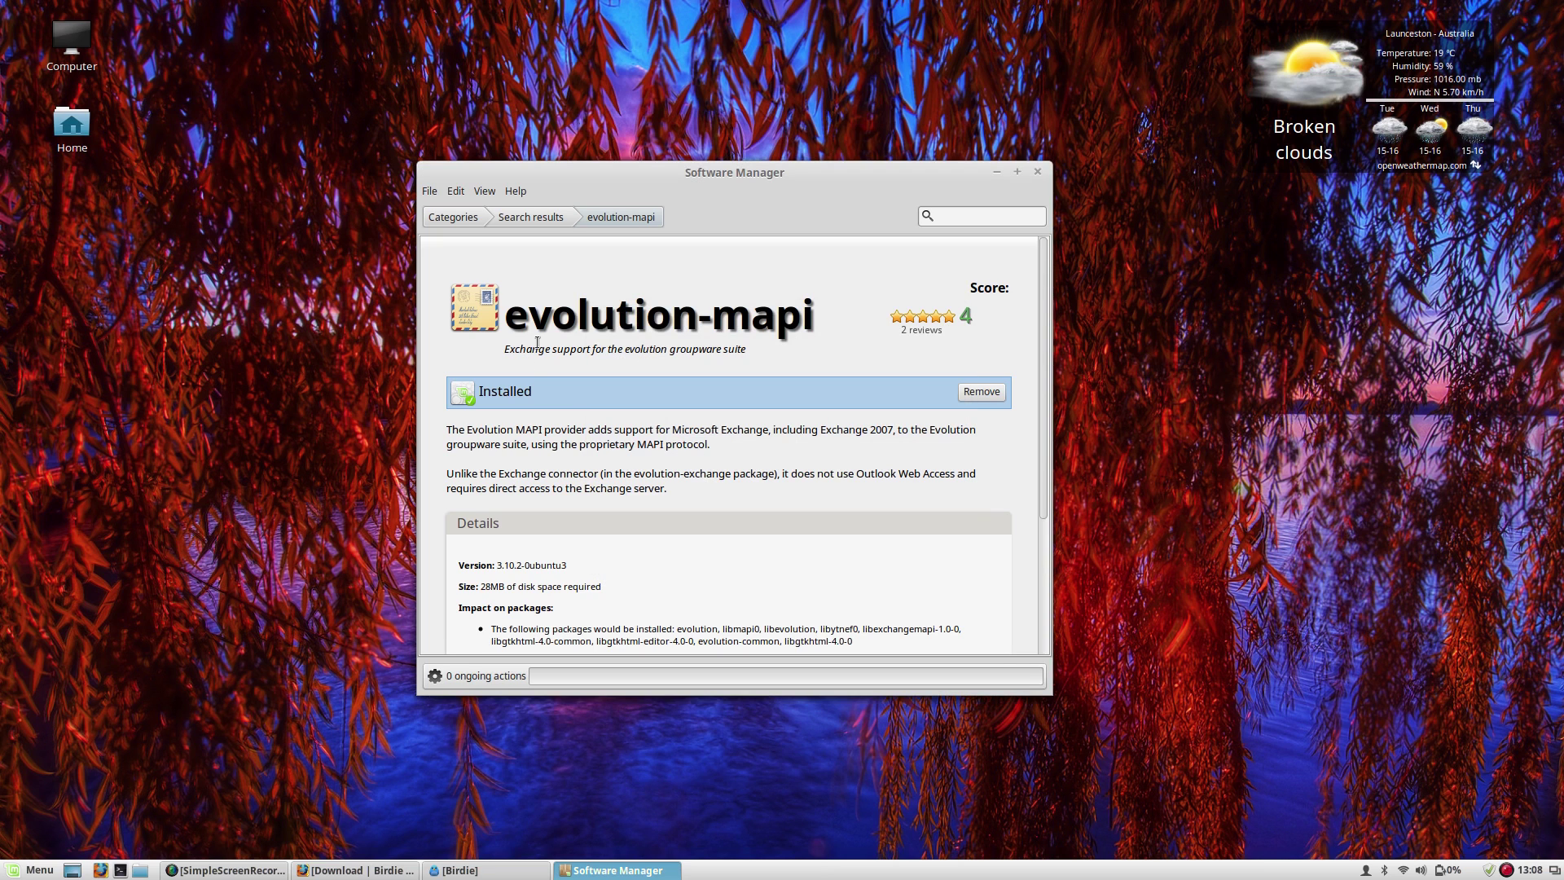
- Close Software Manager, launch Evolution via menu search 'evolut', and move its Account Assistant right
{"action": "left_click", "coordinate": [1037, 172]}
{"action": "key", "text": "super"}
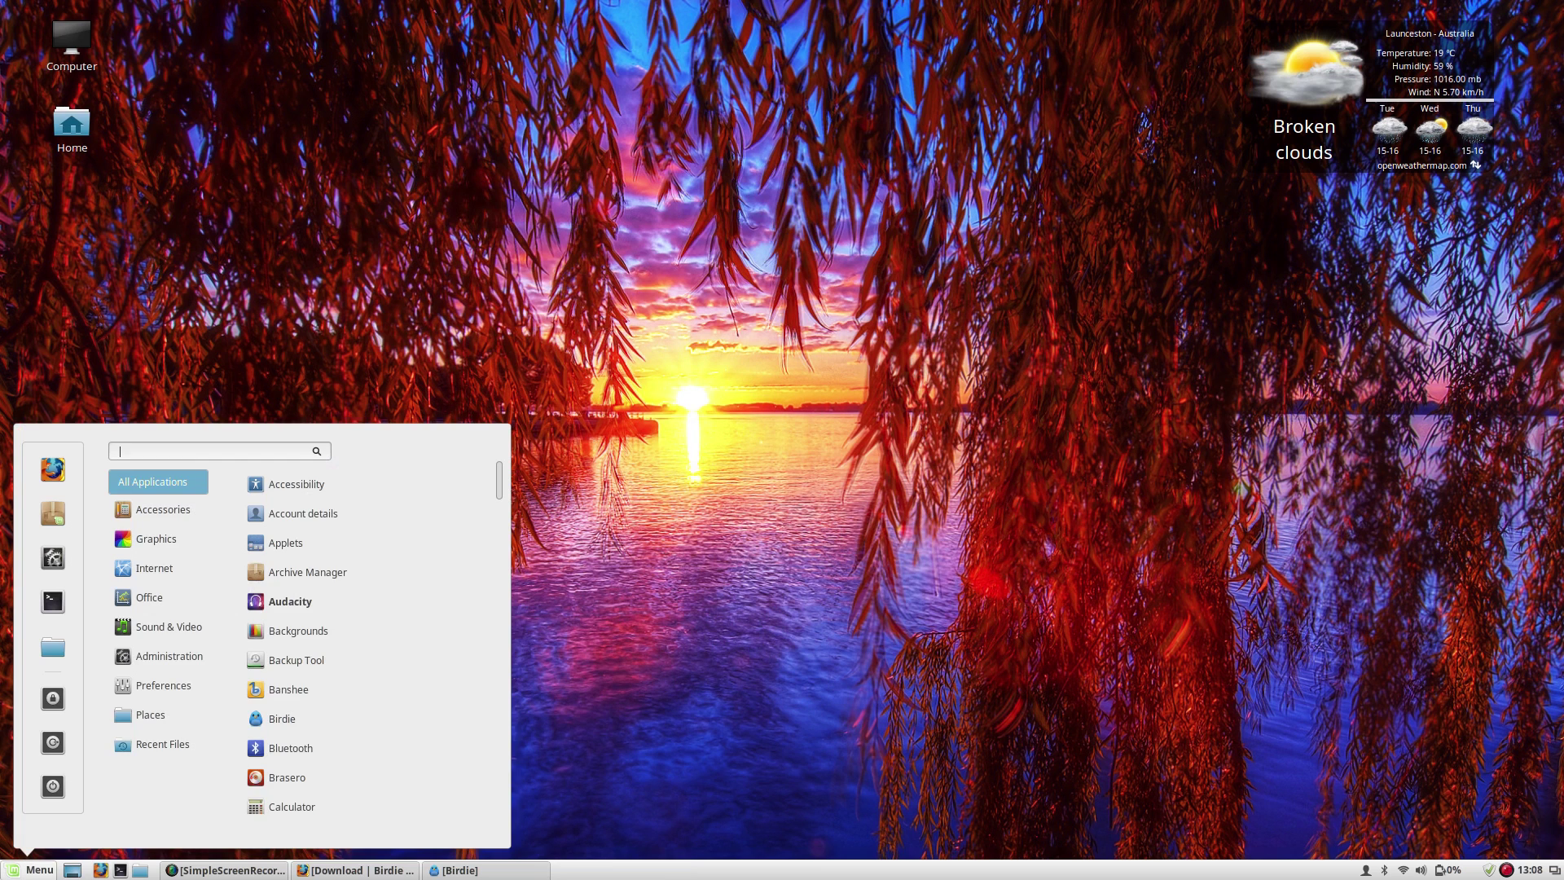
{"action": "type", "text": "evolut"}
{"action": "key", "text": "Return"}
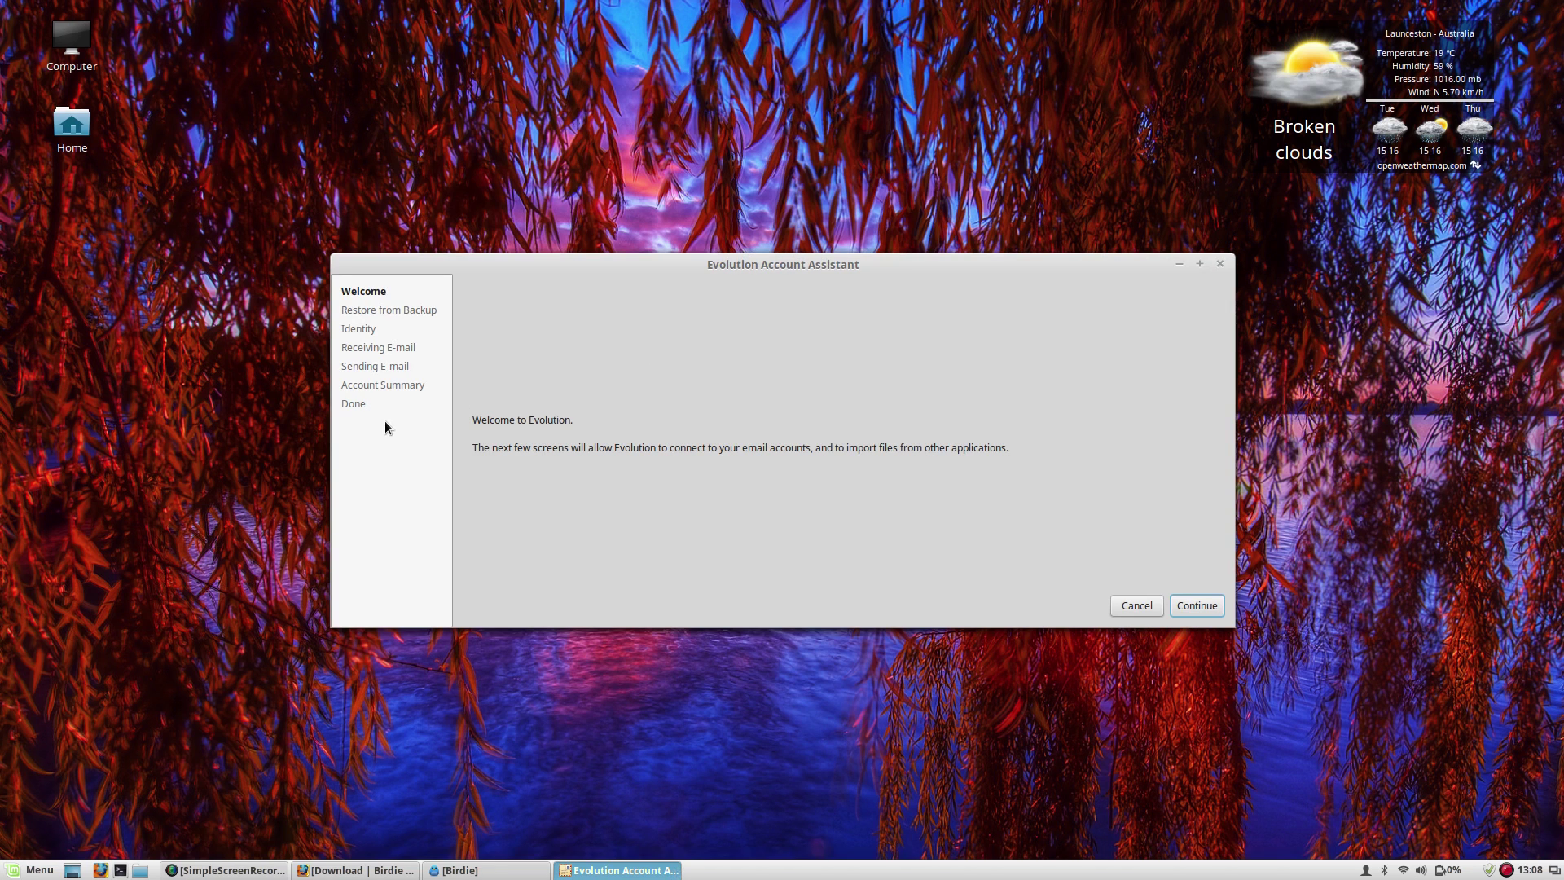
{"action": "left_click_drag", "start_coordinate": [592, 267], "coordinate": [630, 272]}
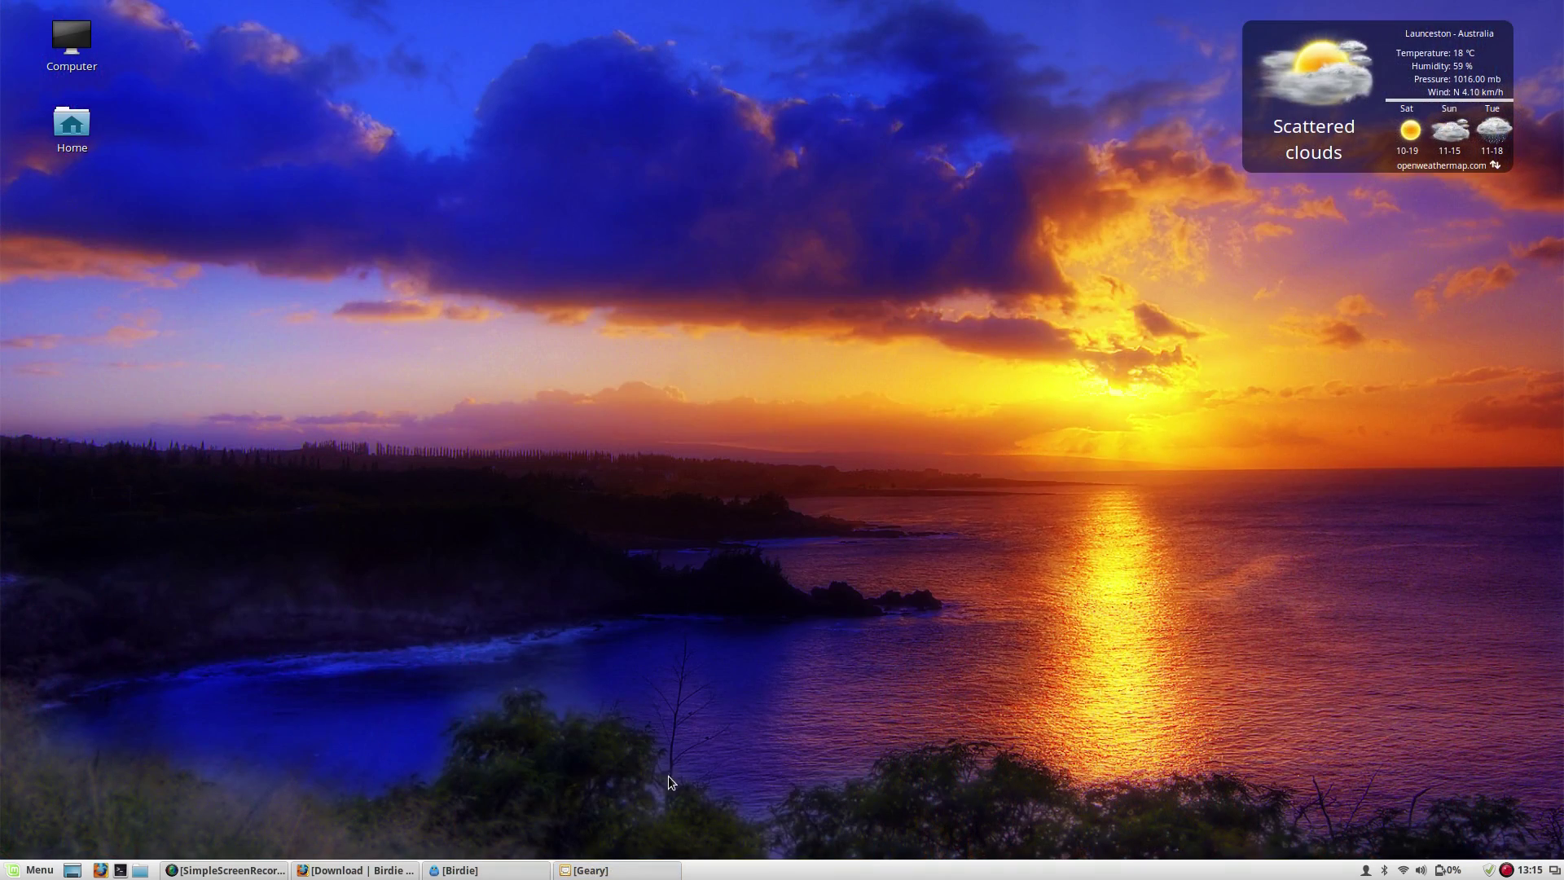
{"action": "left_click", "coordinate": [626, 871]}
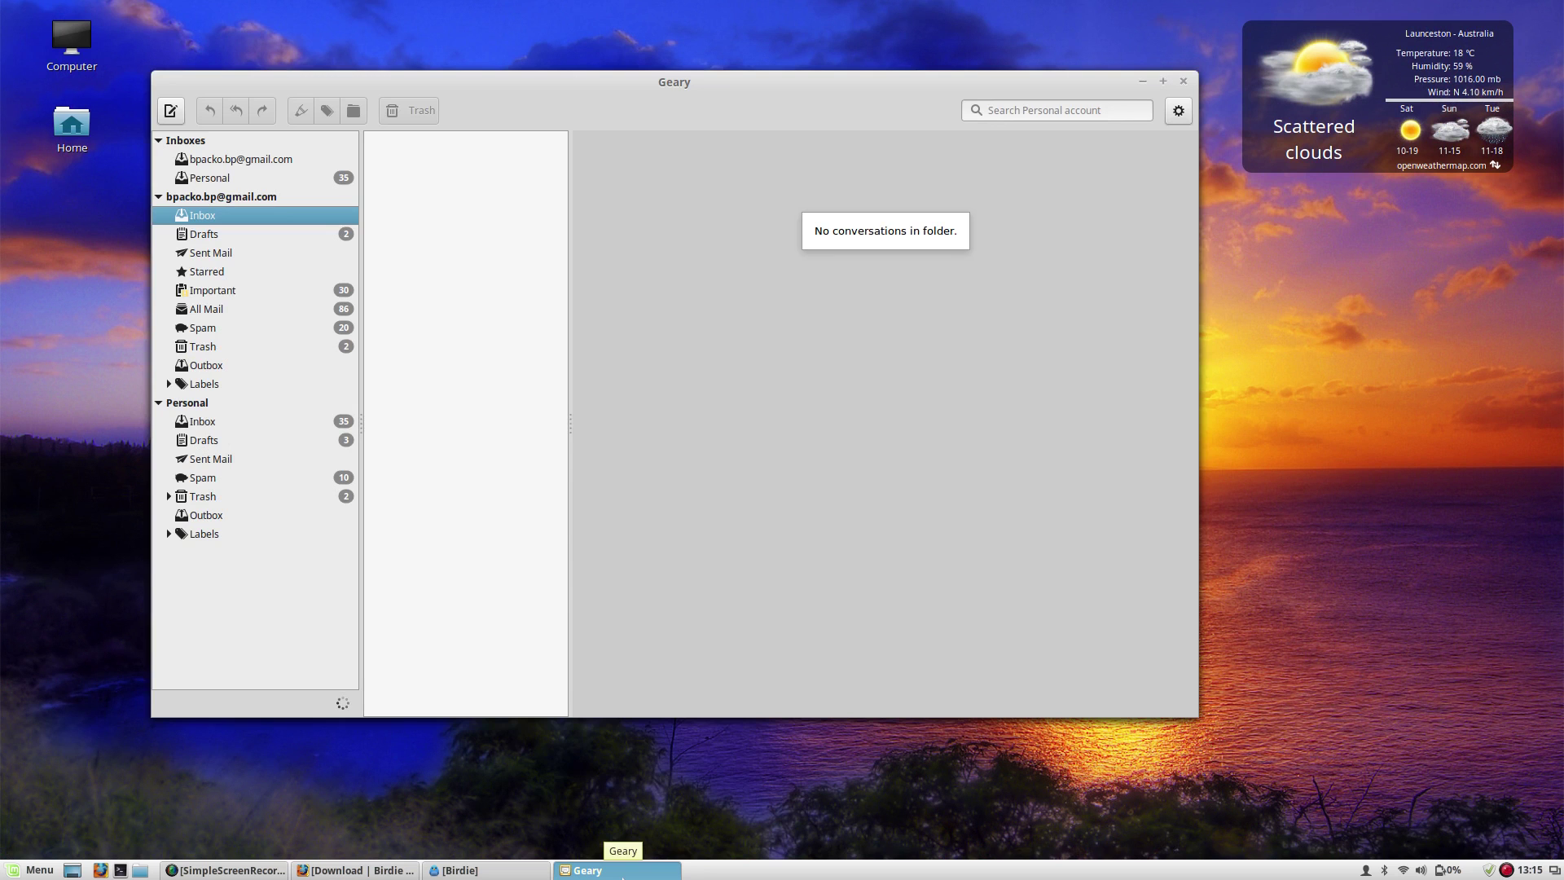
{"action": "left_click", "coordinate": [626, 871]}
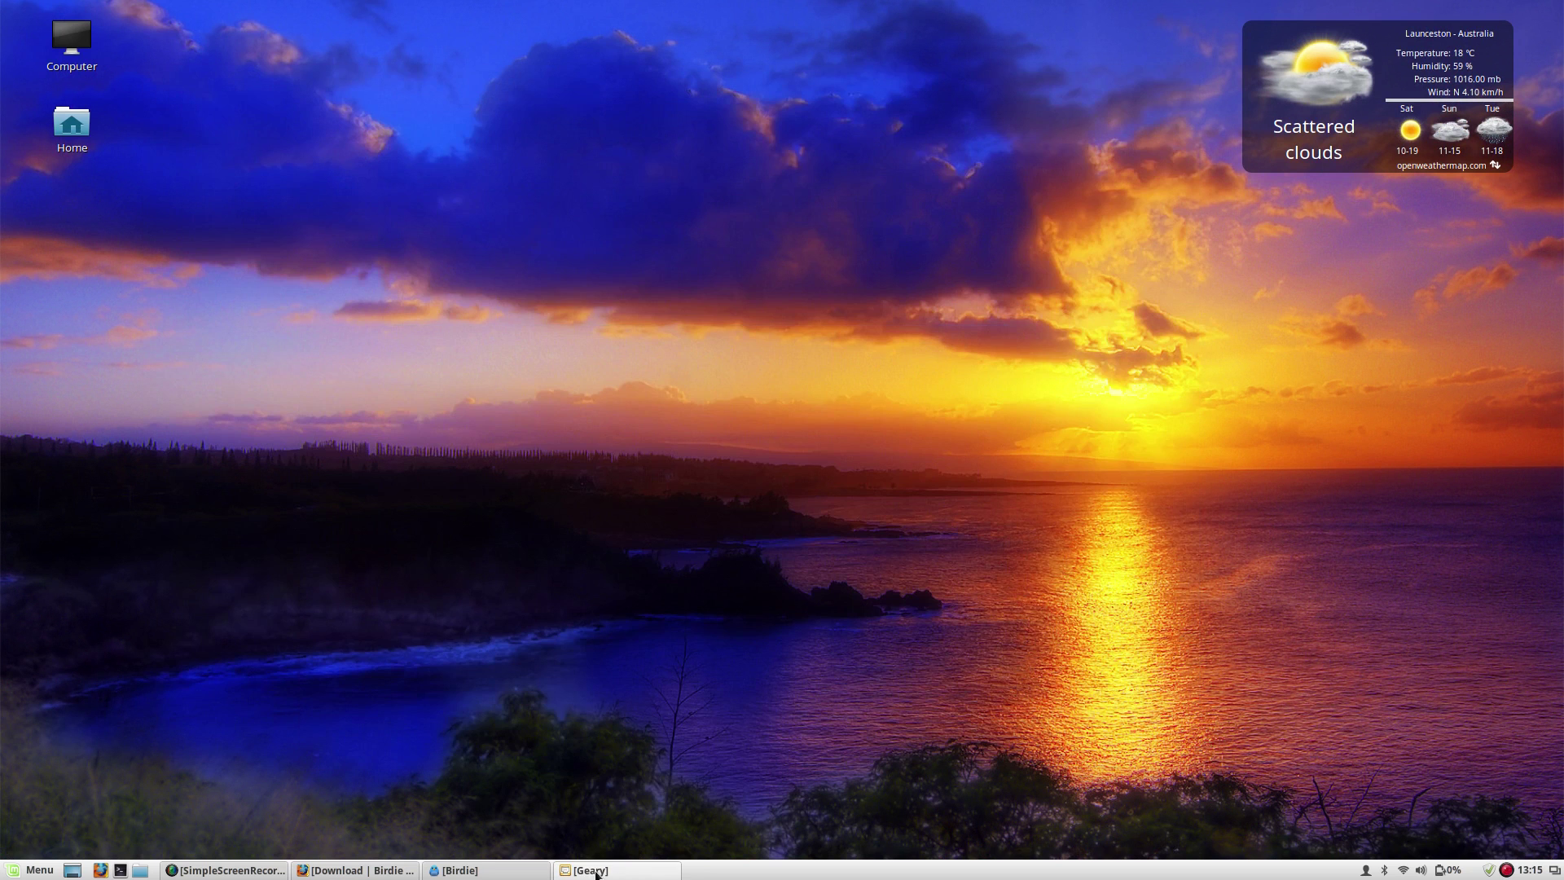
{"action": "left_click", "coordinate": [13, 871]}
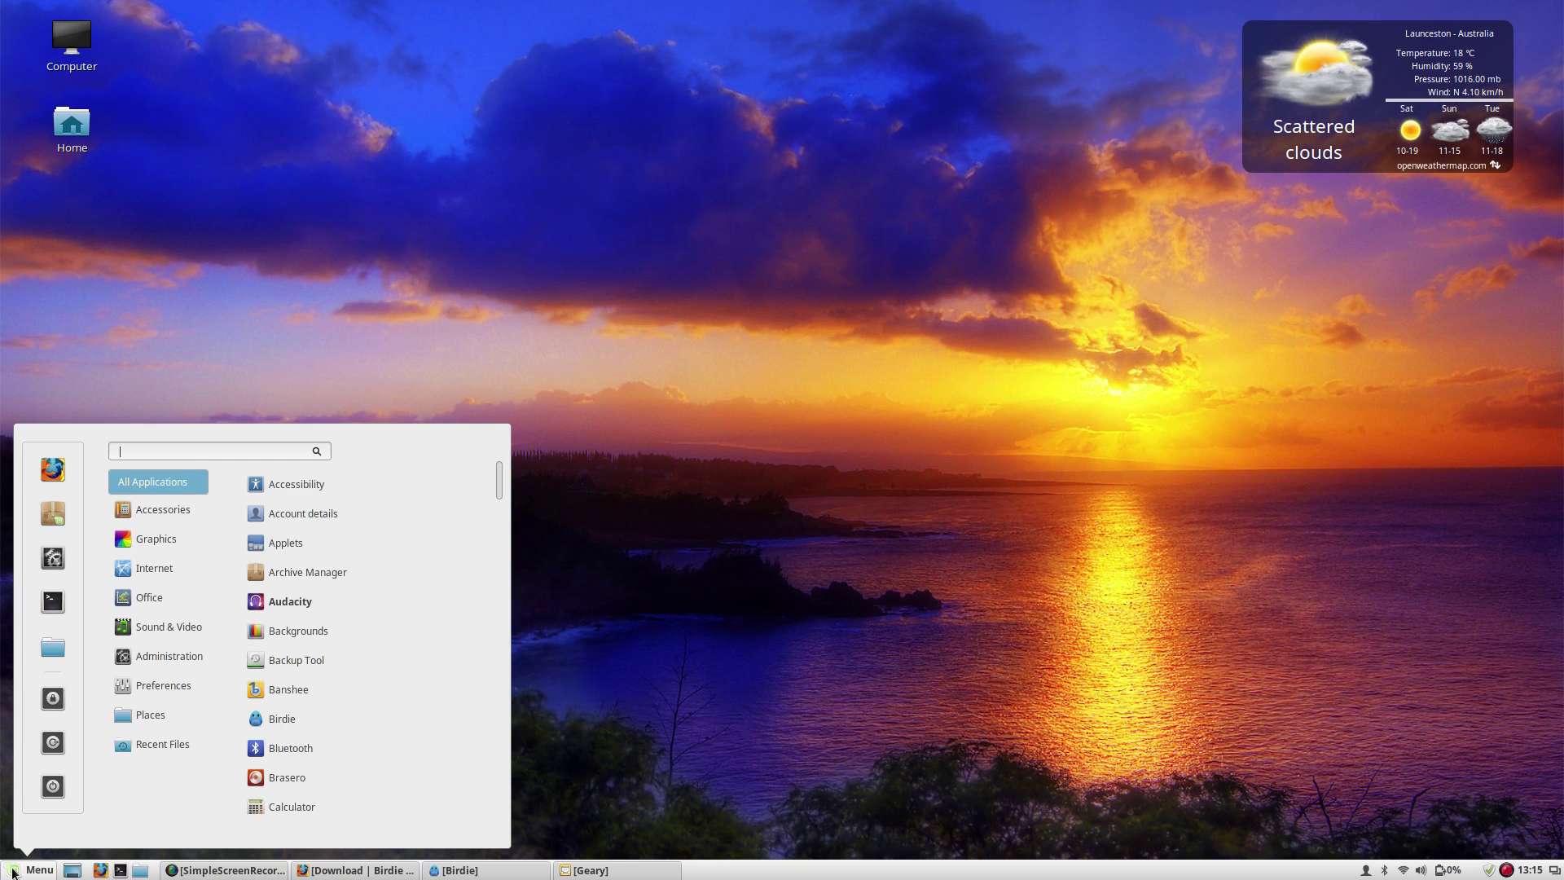
{"action": "type", "text": "evo"}
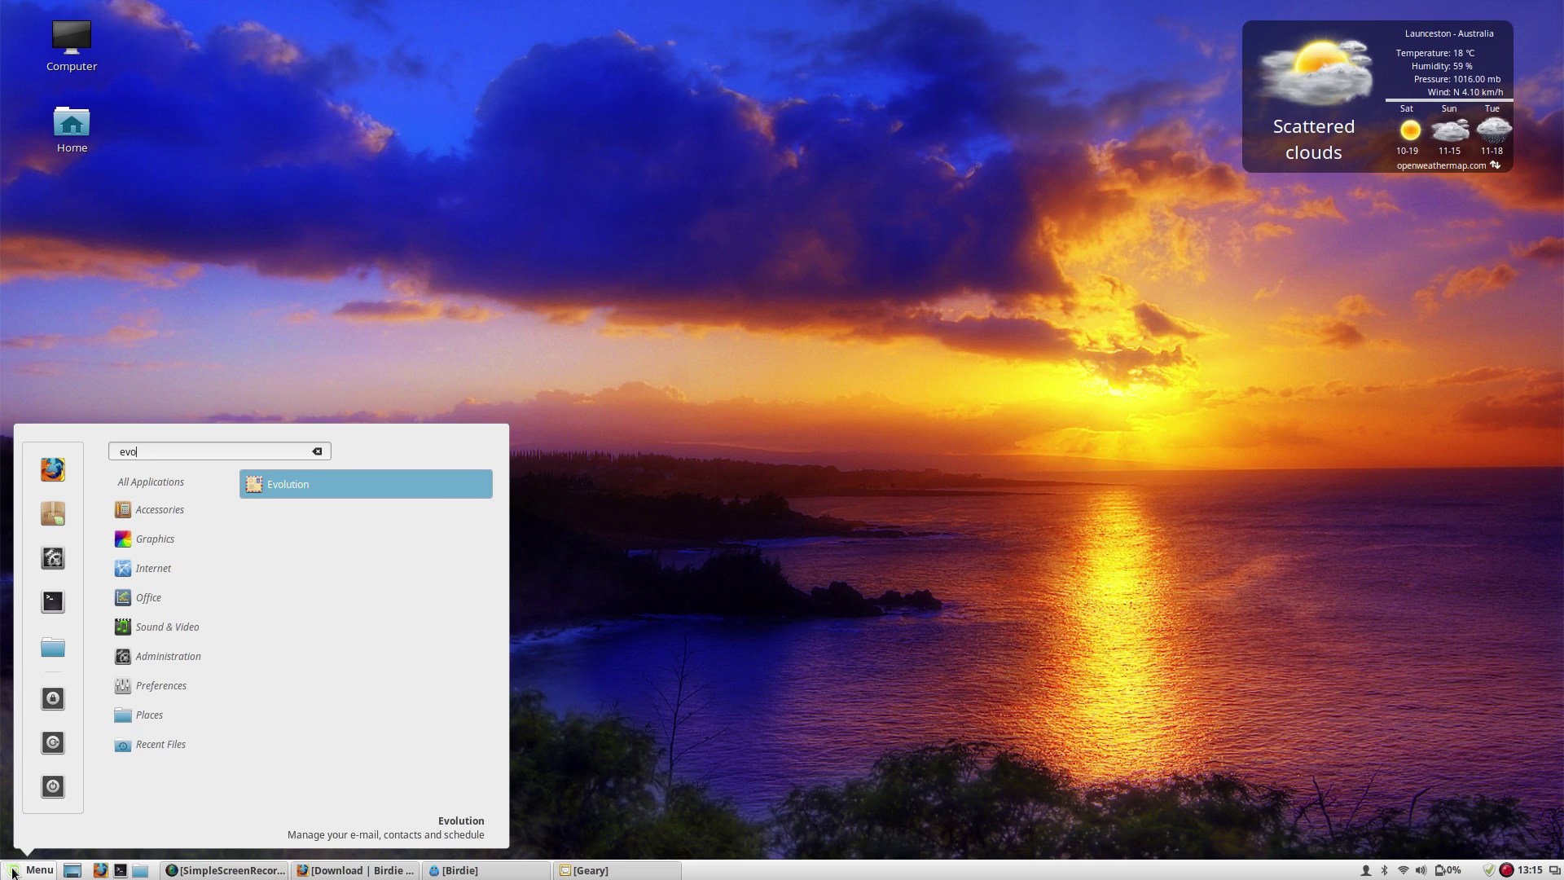
{"action": "key", "text": "BackSpace"}
{"action": "key", "text": "BackSpace"}
{"action": "key", "text": "BackSpace"}
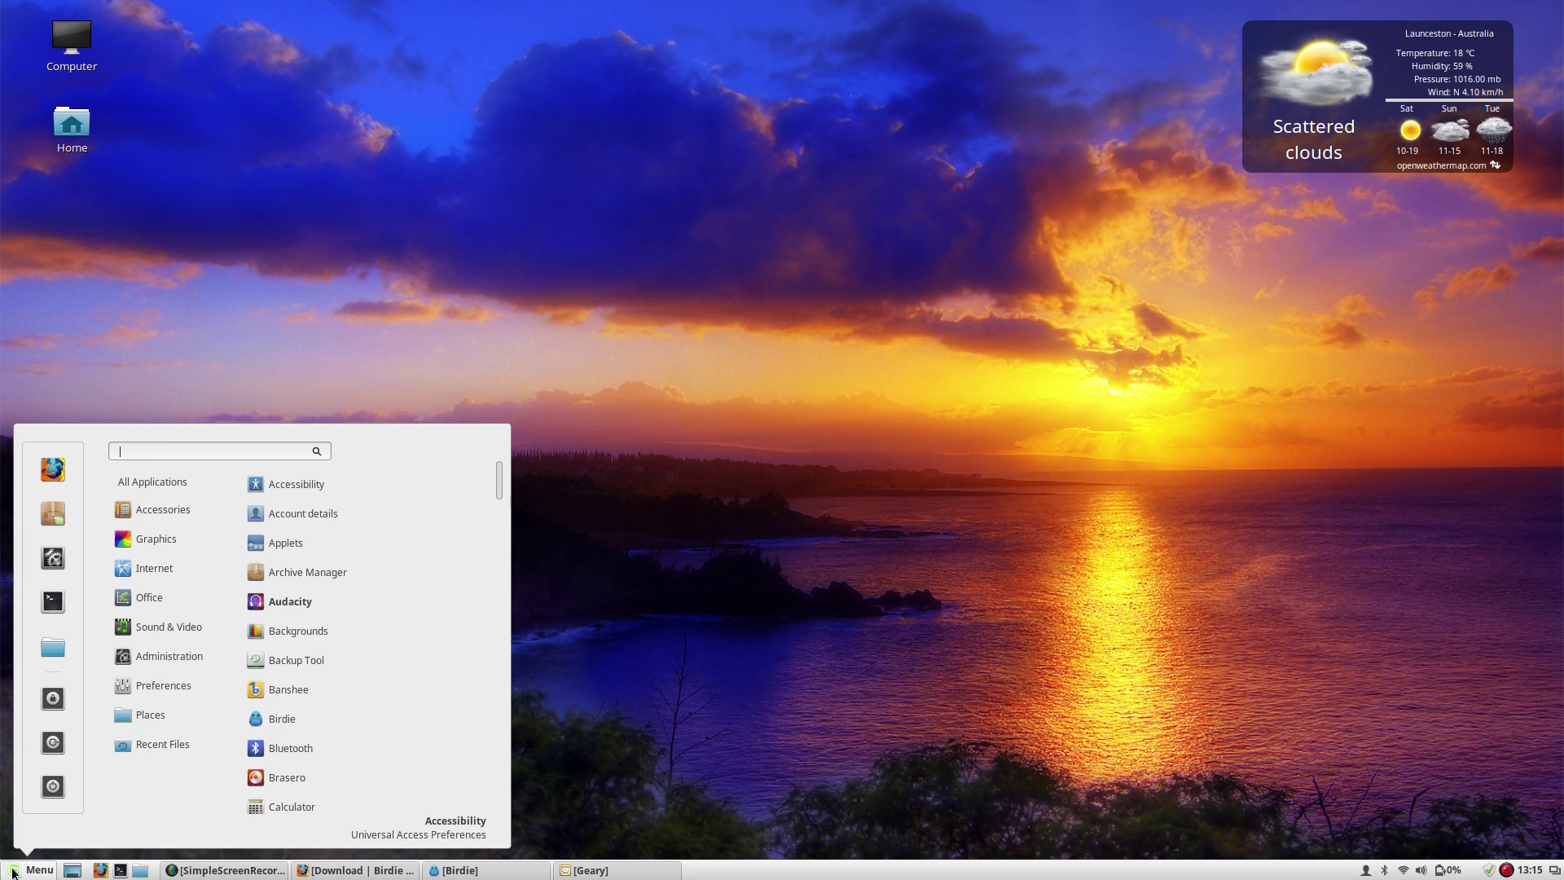
{"action": "left_click", "coordinate": [13, 872]}
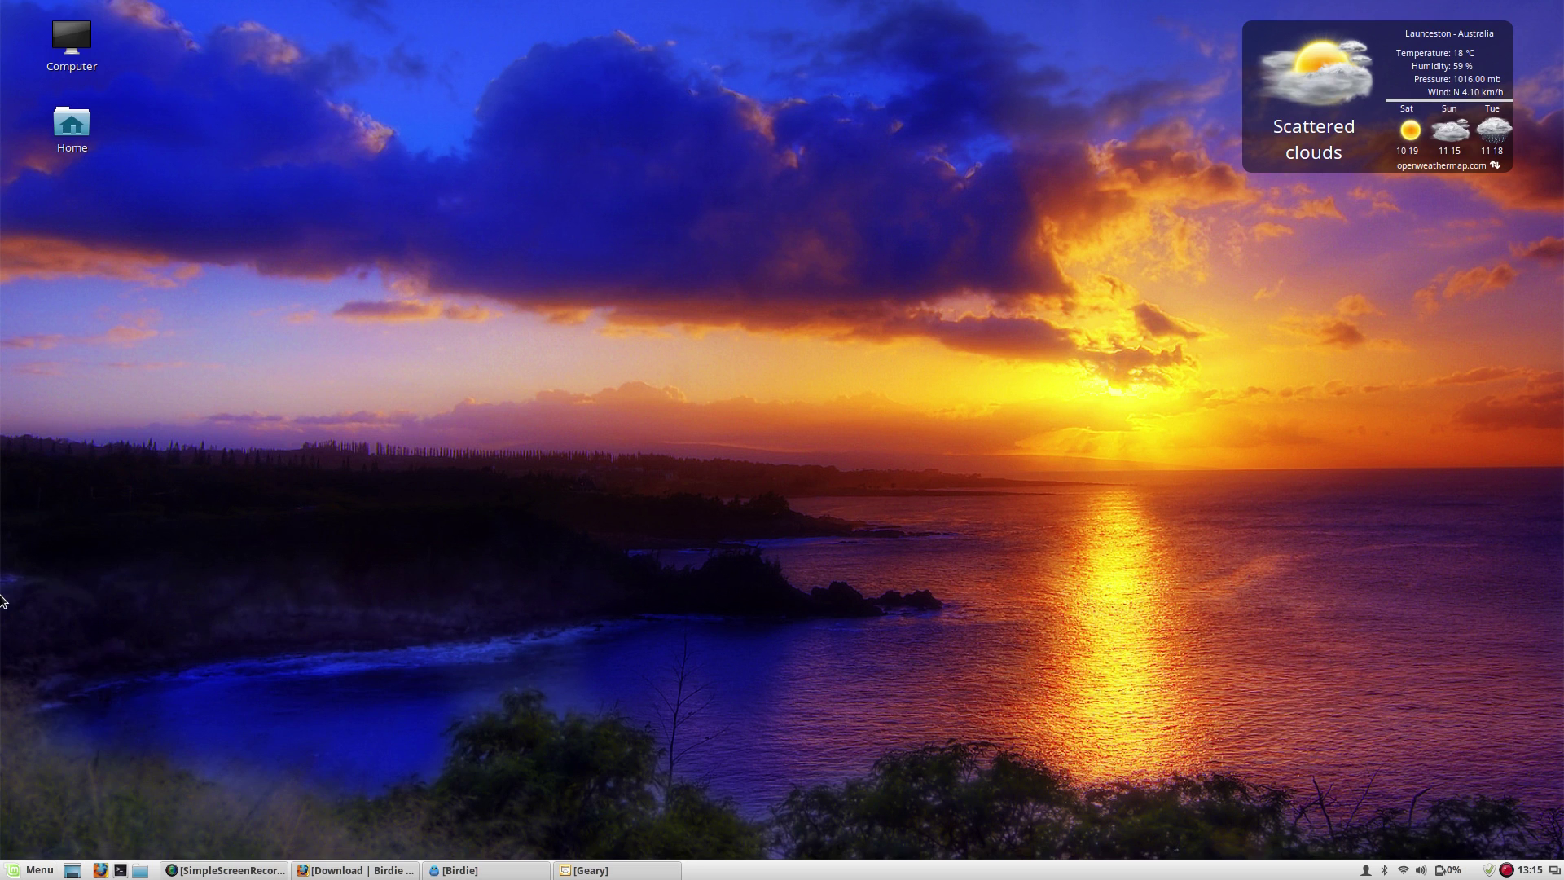
{"action": "left_click", "coordinate": [28, 868]}
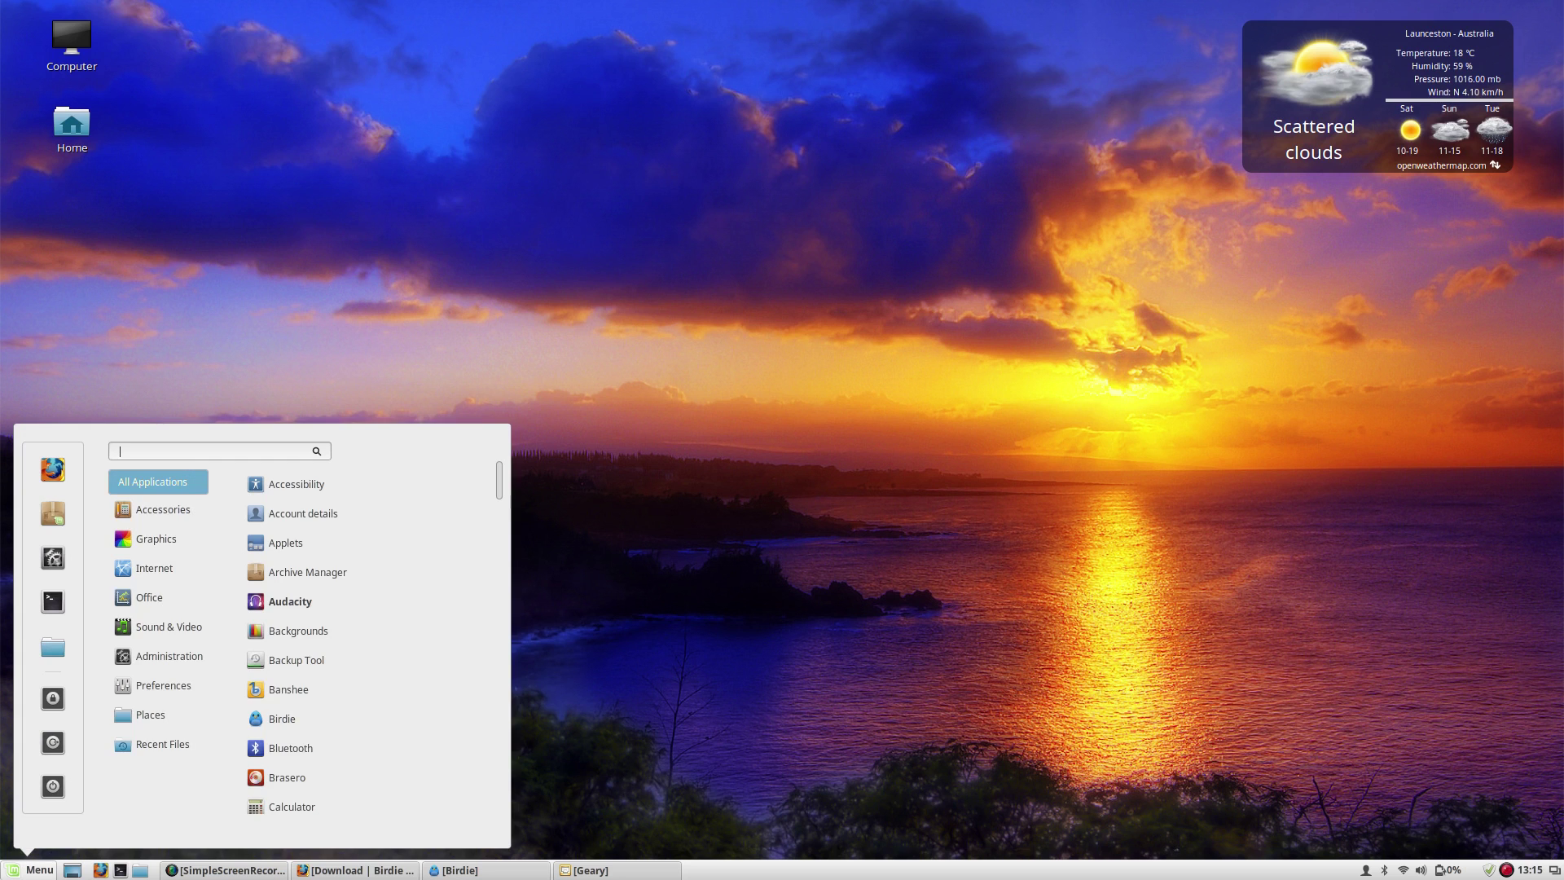
{"action": "left_click", "coordinate": [282, 135]}
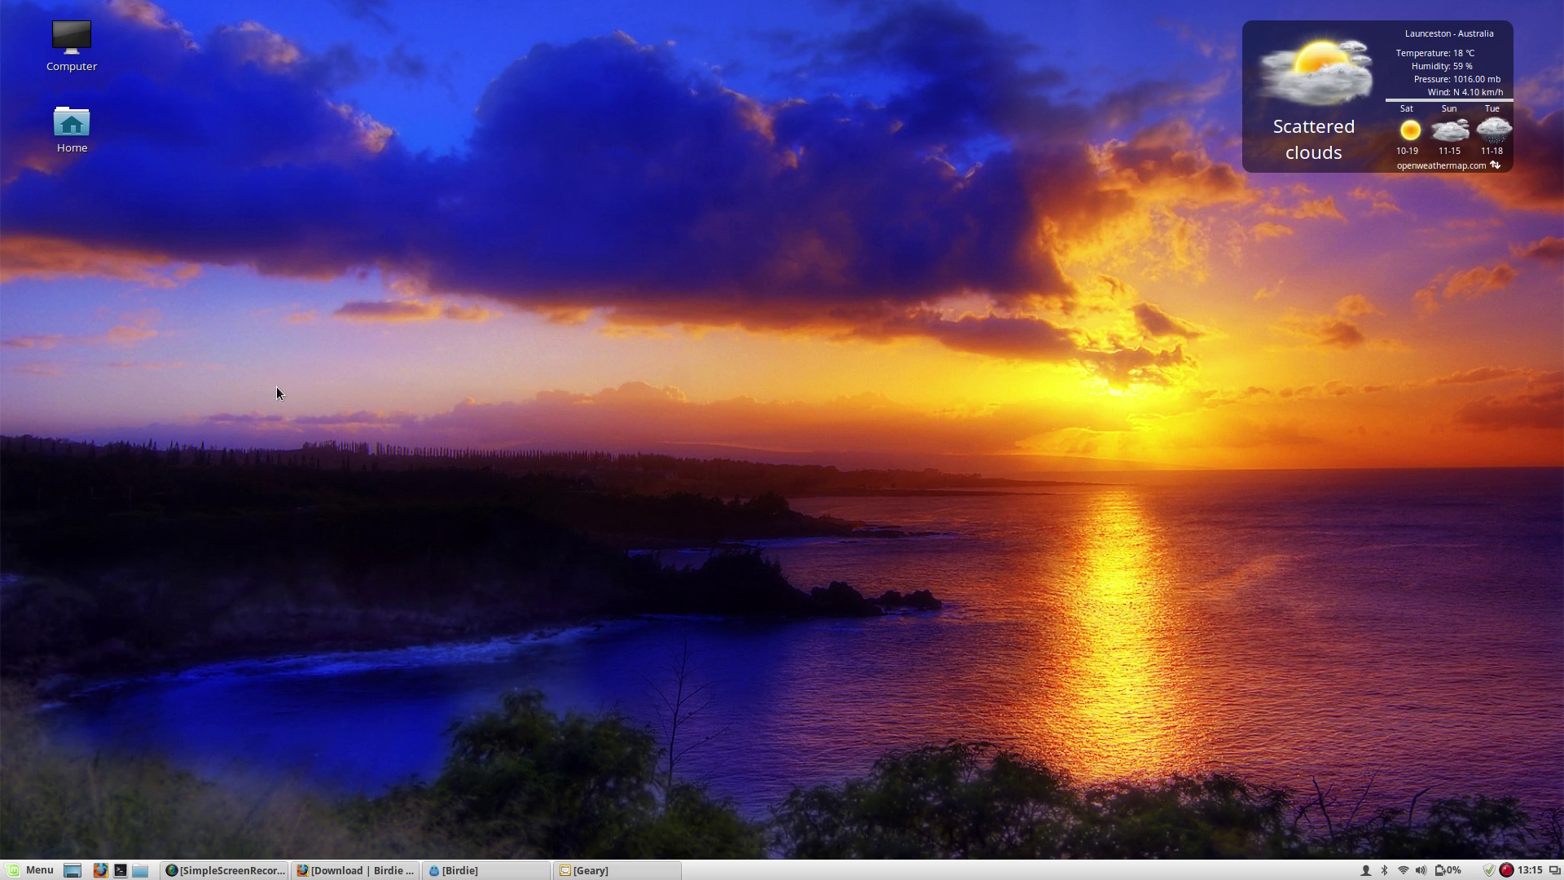
- Launch Empathy by searching 'empa' in the applications menu
{"action": "left_click", "coordinate": [33, 870]}
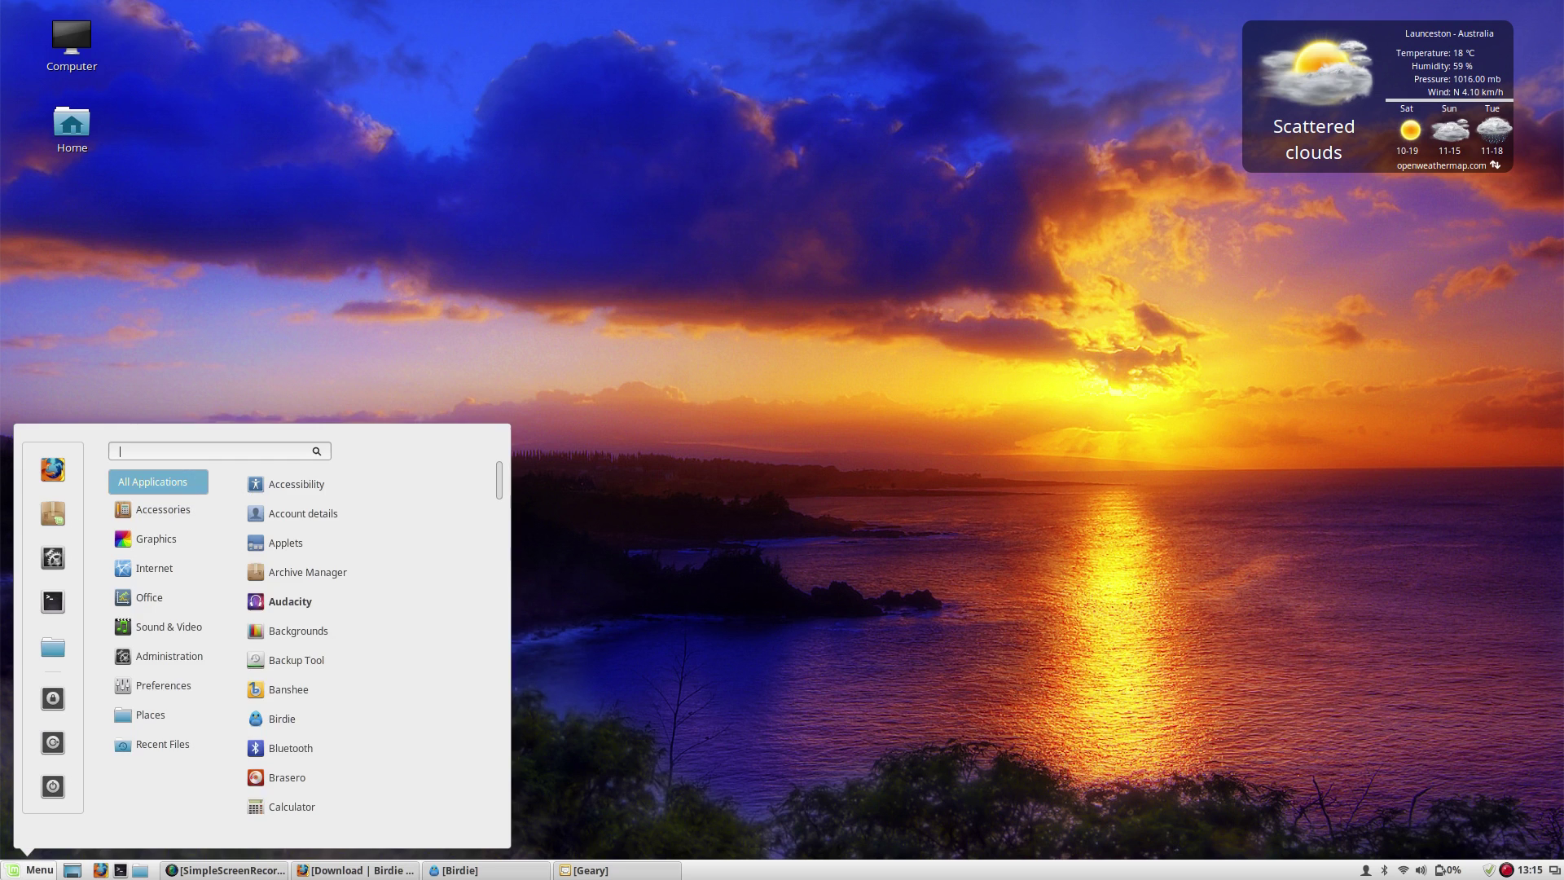
{"action": "type", "text": "empath"}
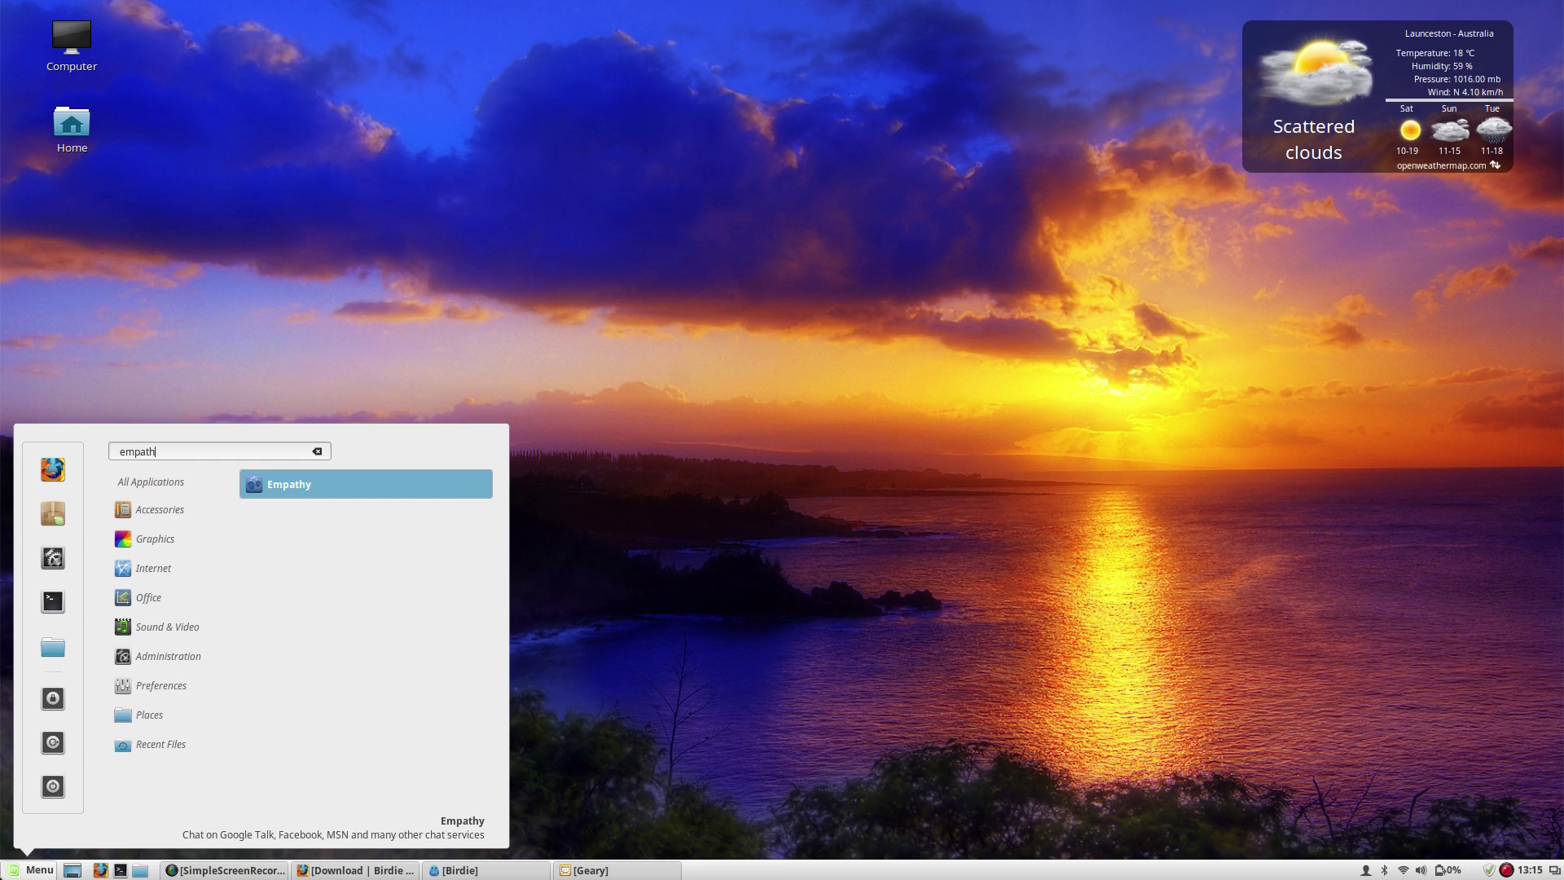
{"action": "key", "text": "Return"}
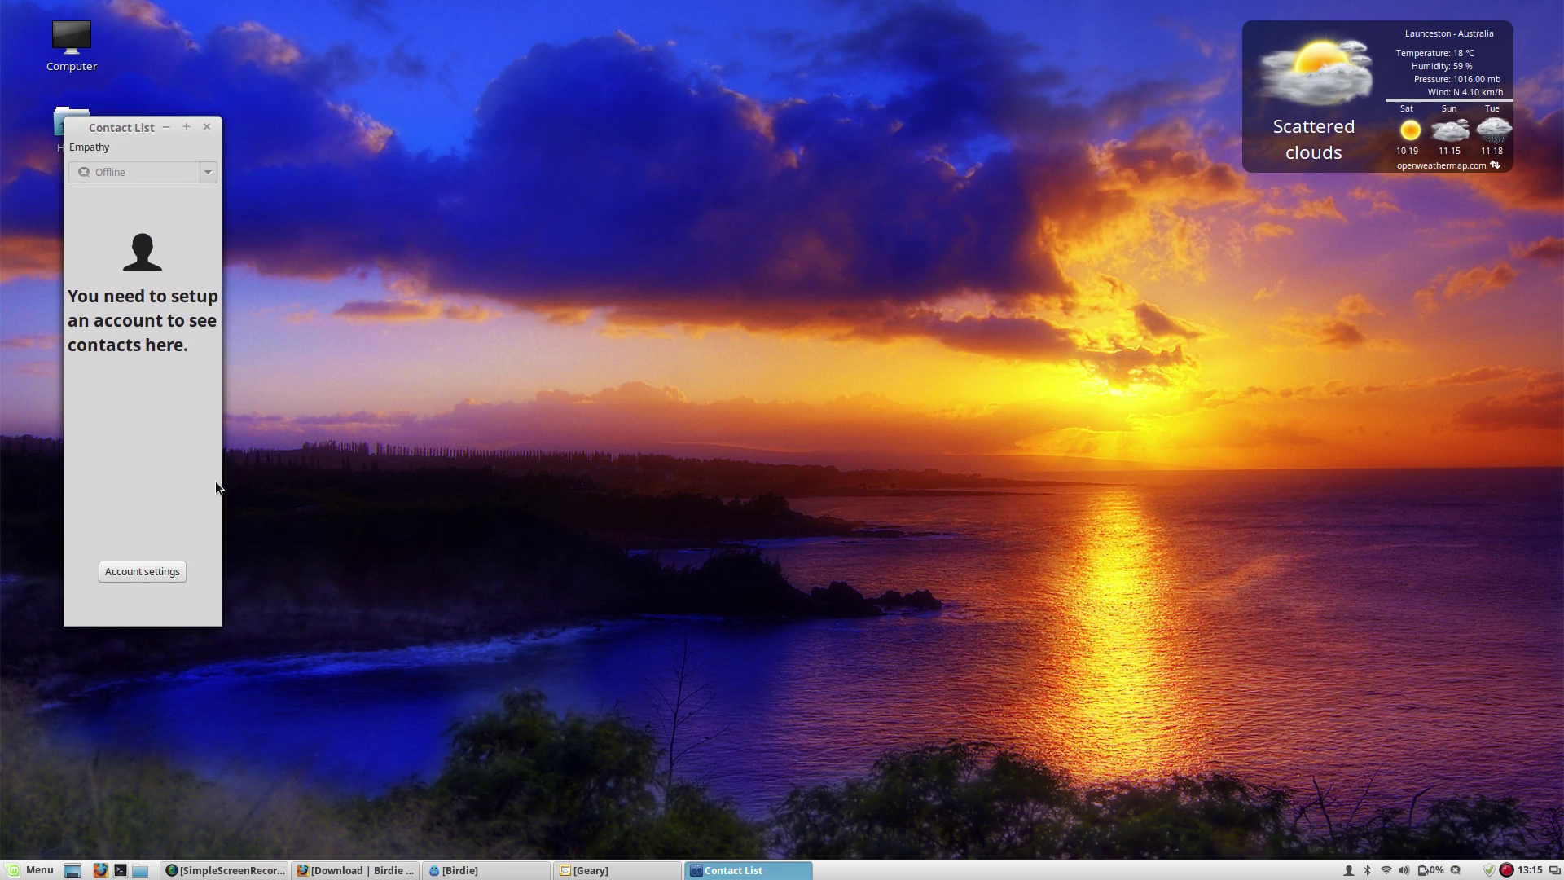
{"action": "left_click", "coordinate": [160, 569]}
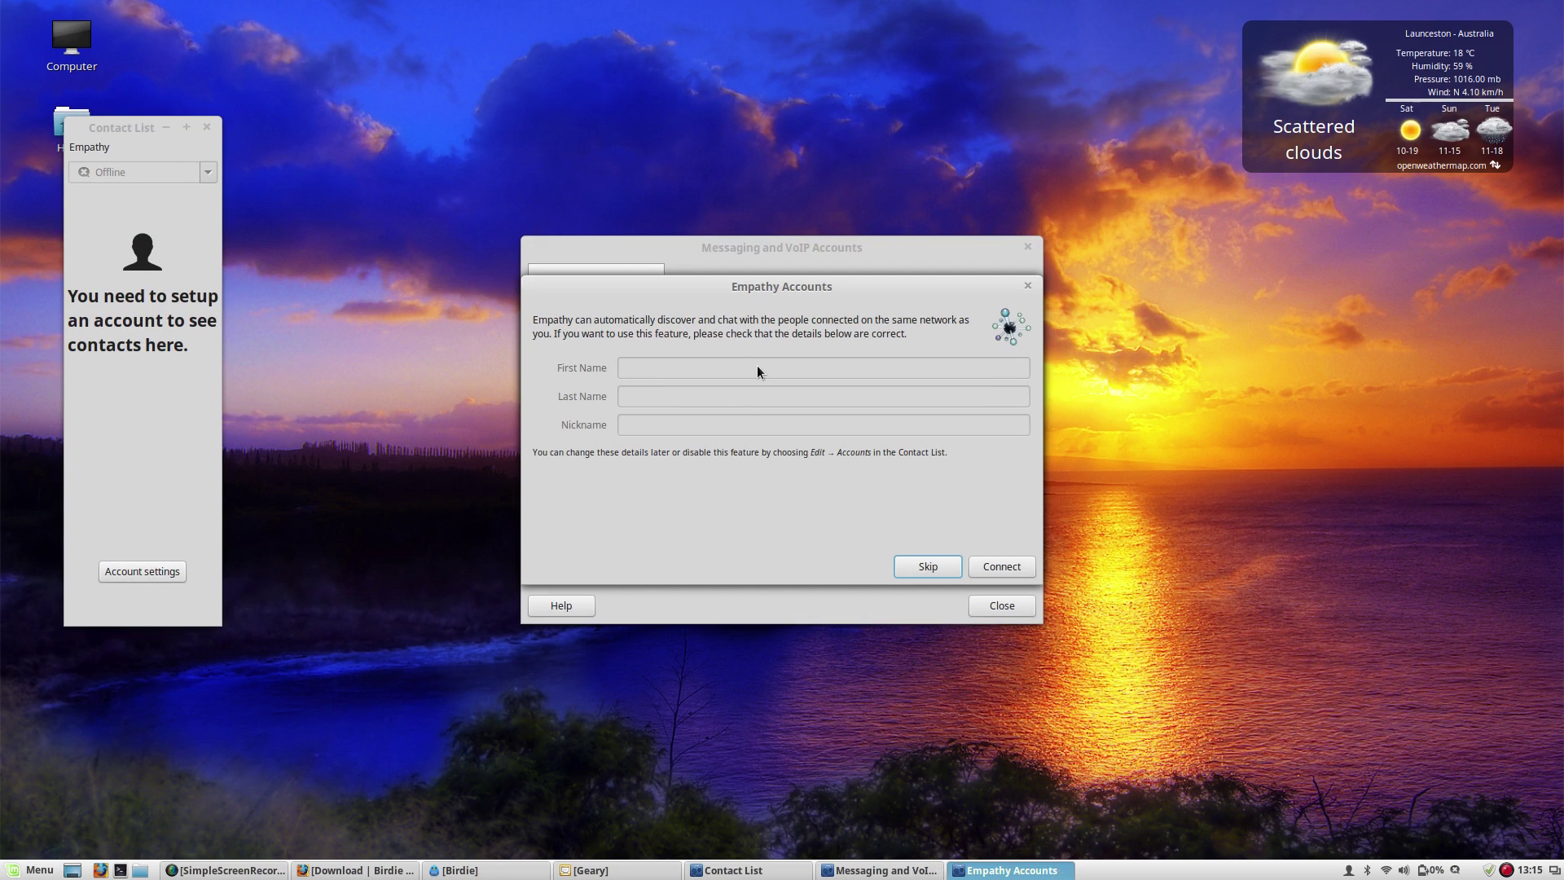
{"action": "left_click", "coordinate": [915, 573]}
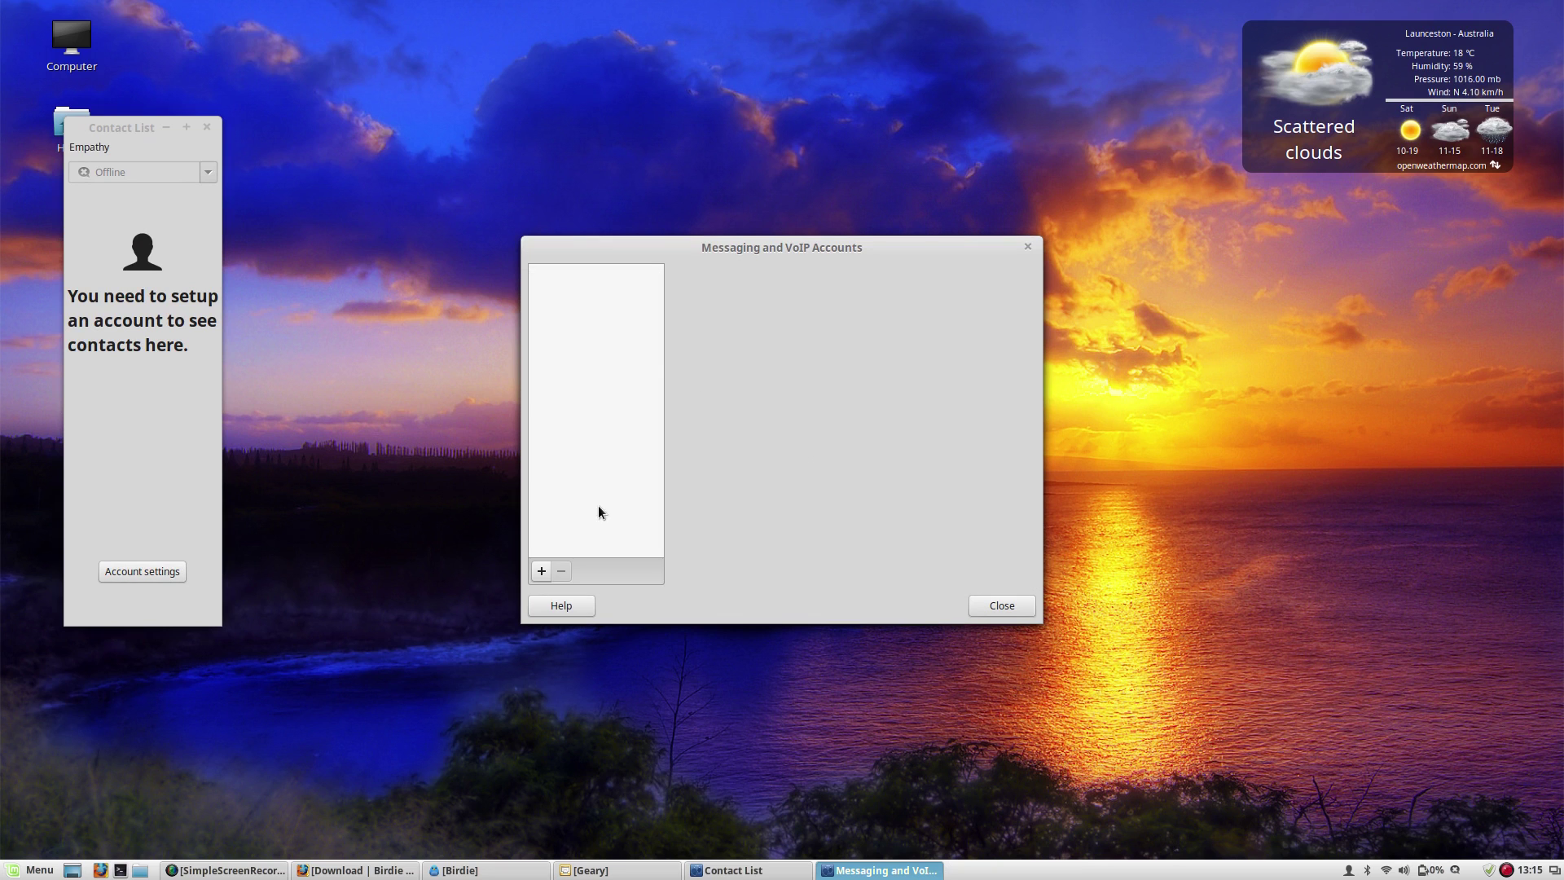
{"action": "left_click", "coordinate": [550, 564]}
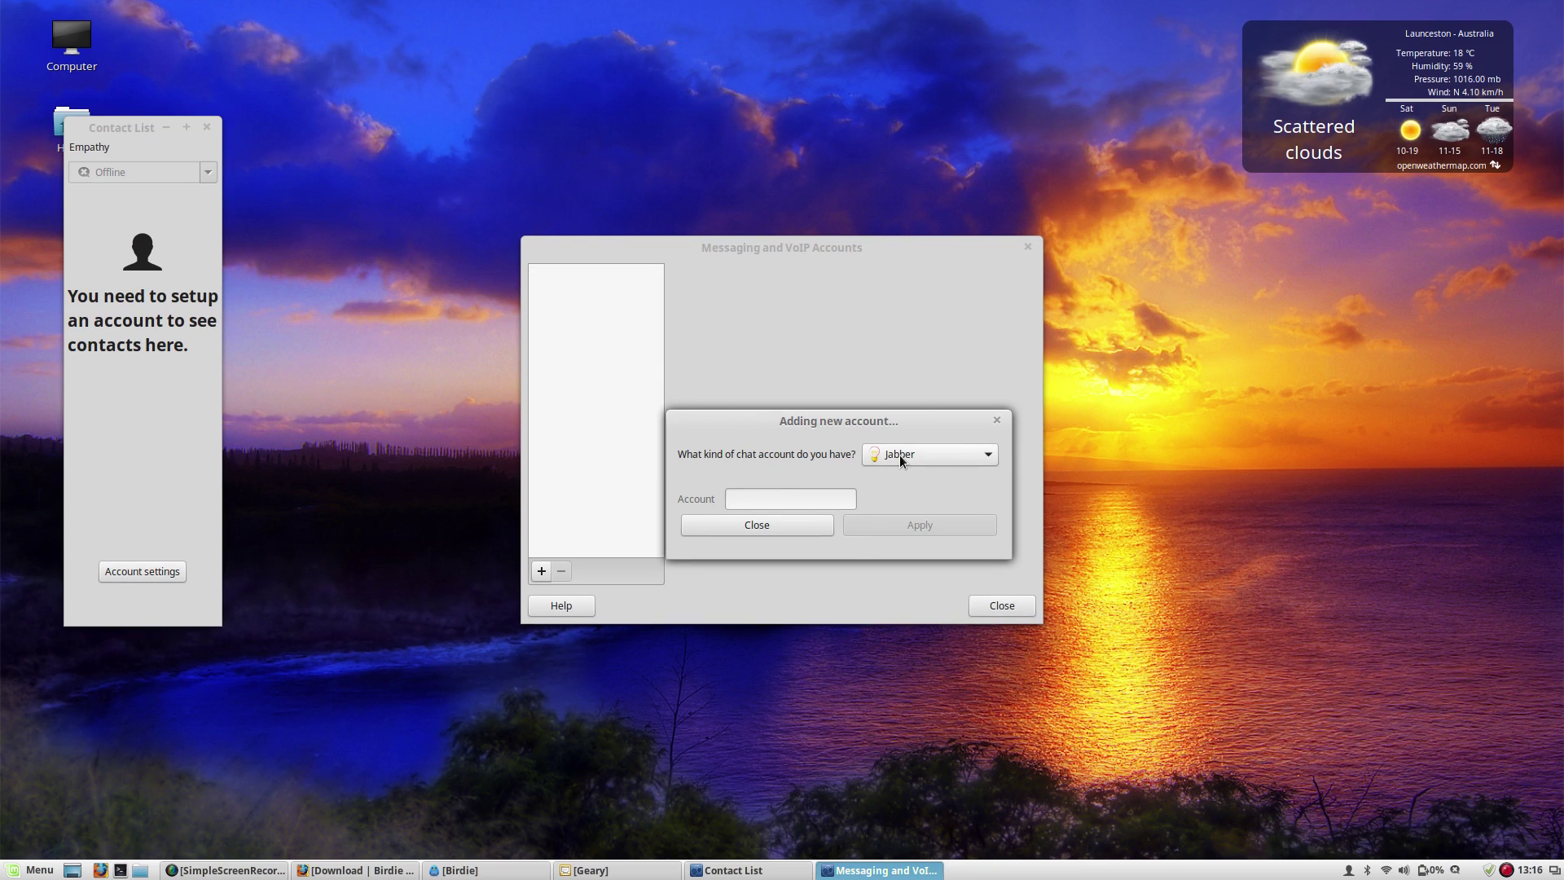
{"action": "left_click", "coordinate": [900, 454]}
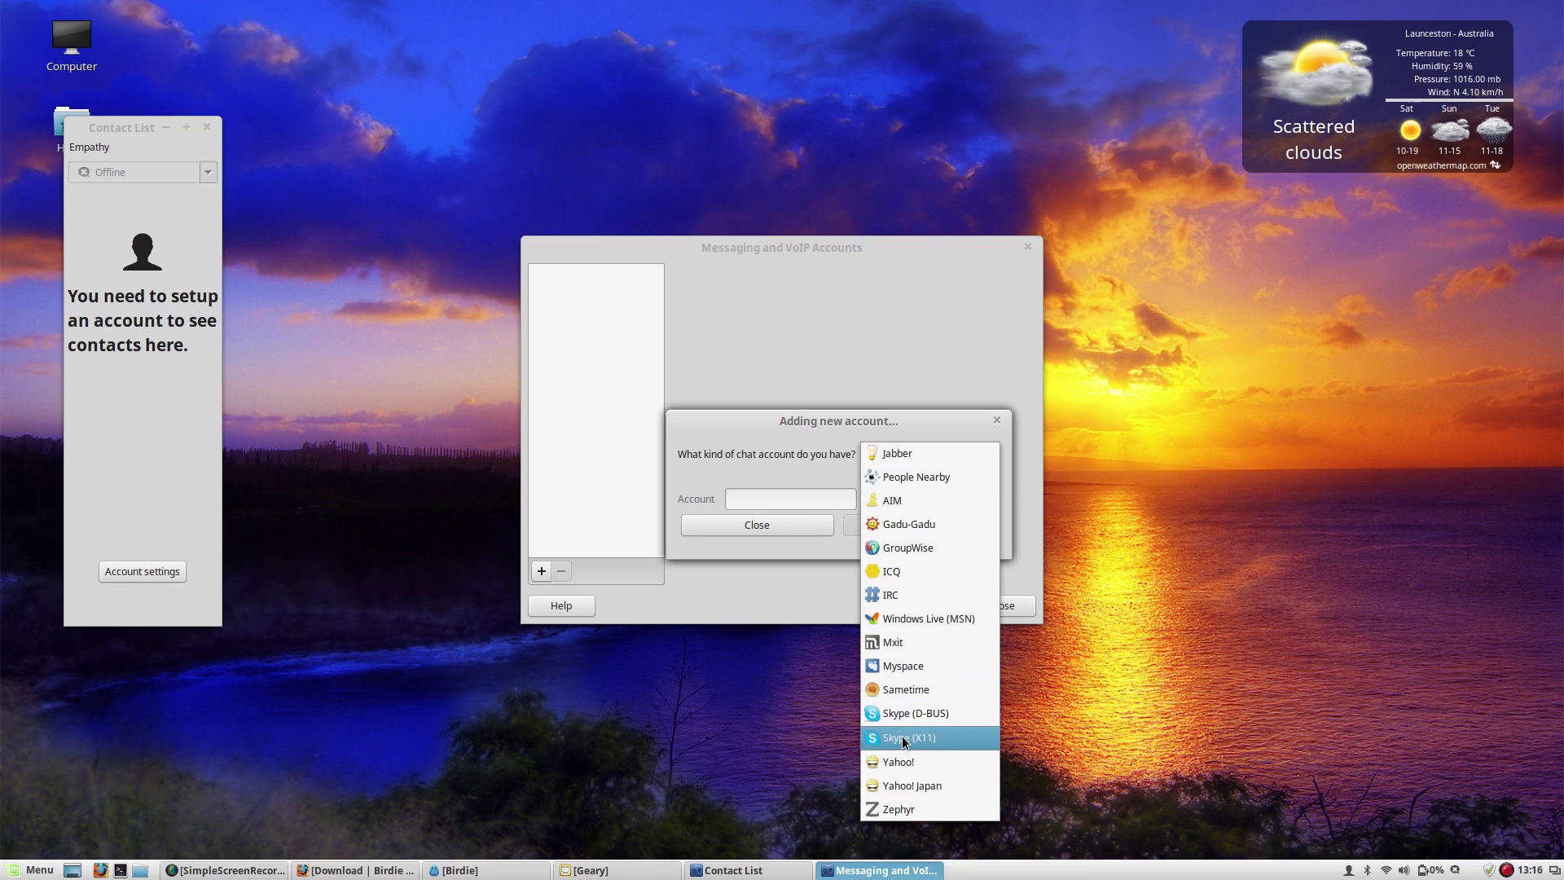
{"action": "left_click", "coordinate": [926, 710]}
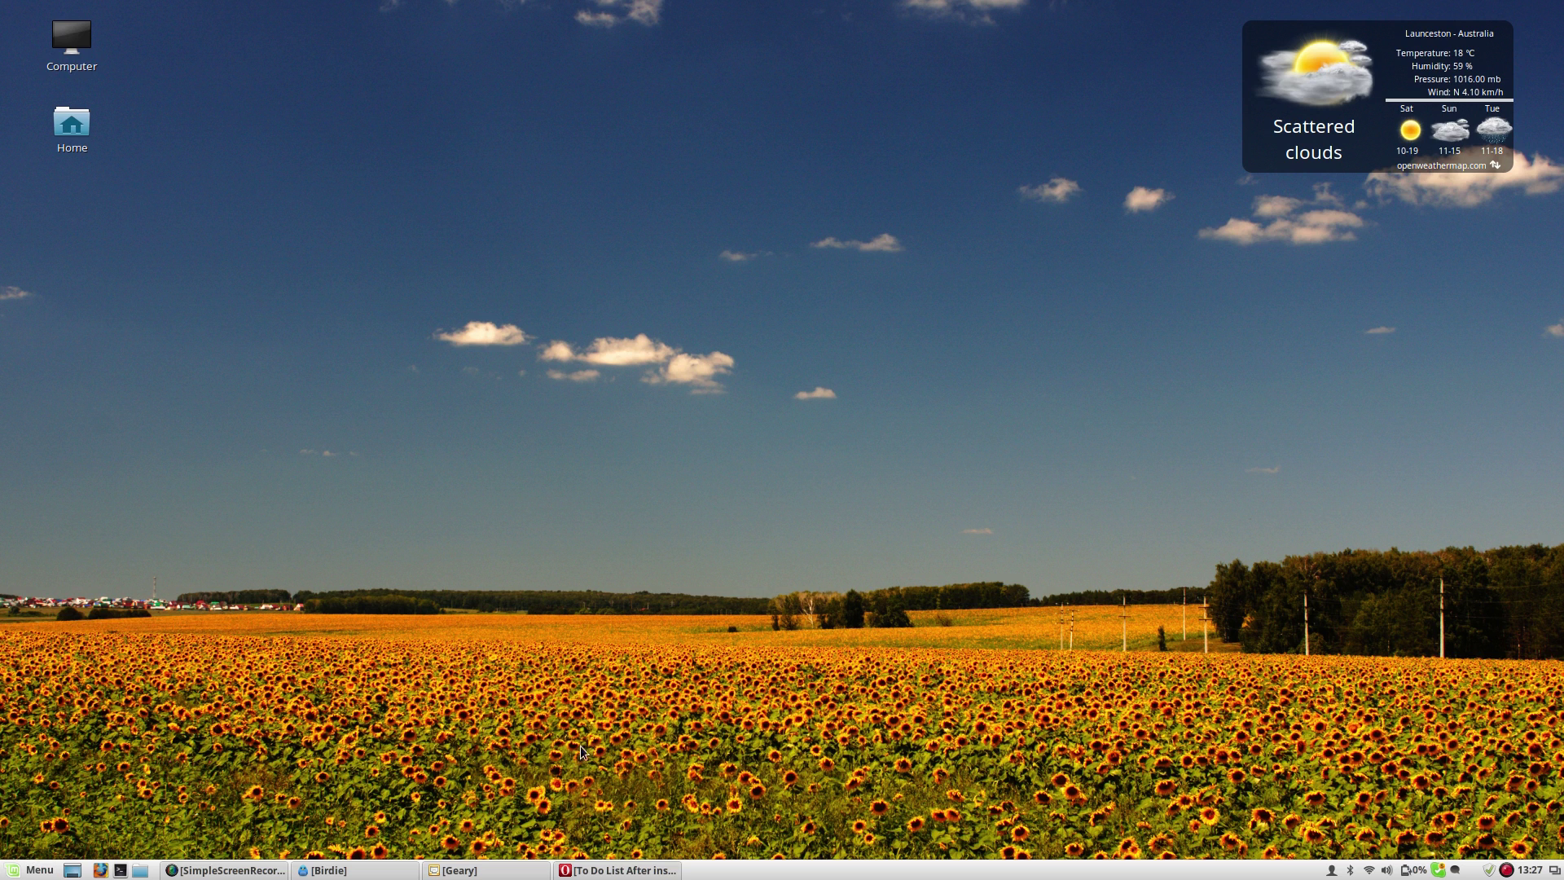
- Restore Opera and search Google for 'dropbox' in a new tab
{"action": "left_click", "coordinate": [656, 870]}
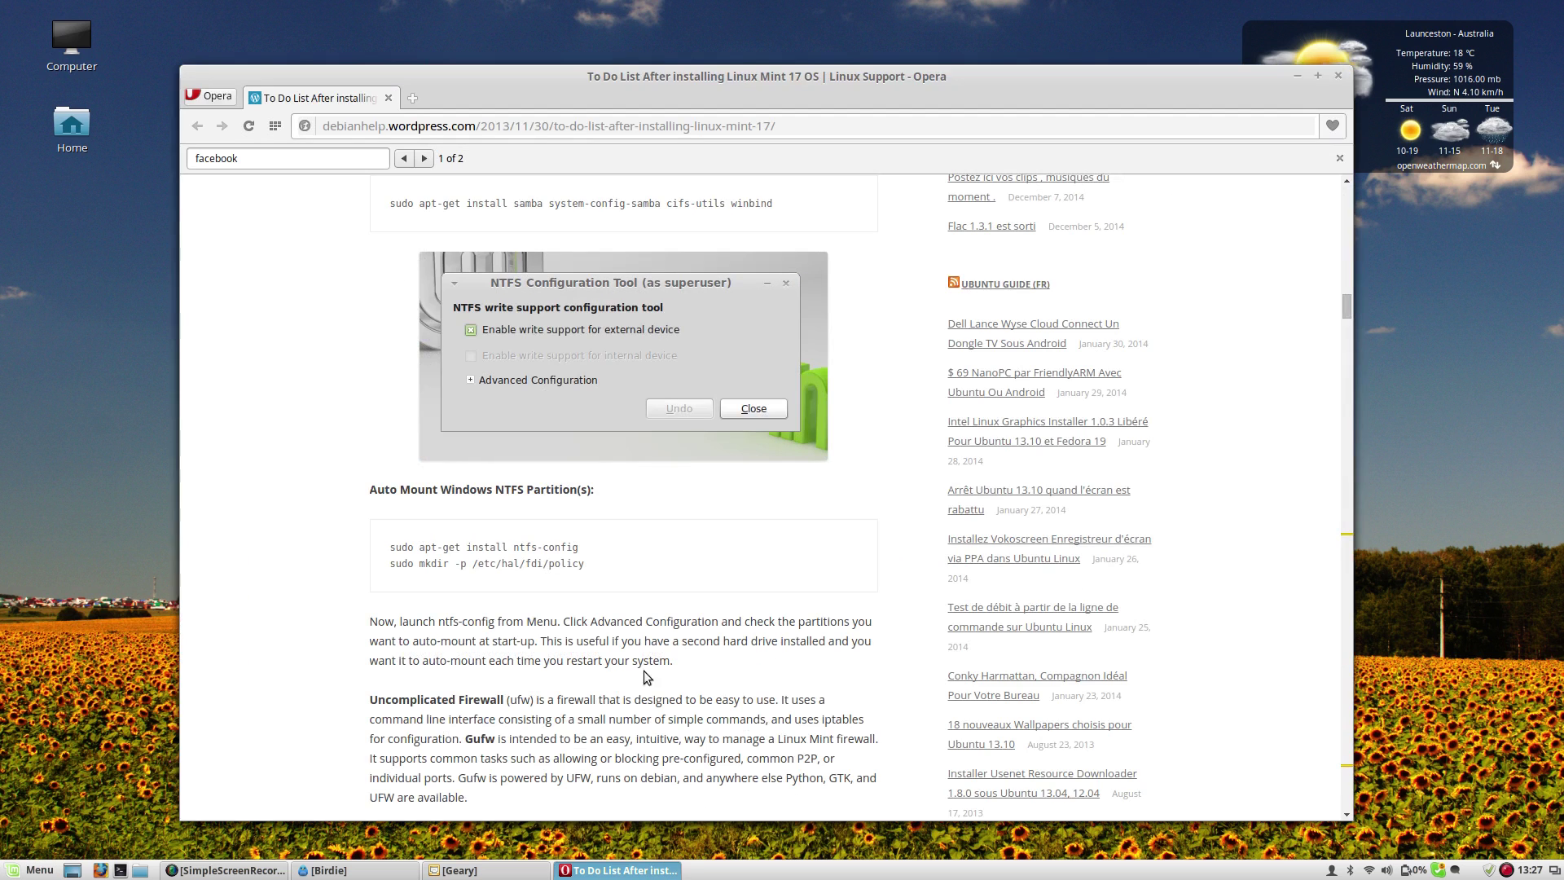
{"action": "left_click", "coordinate": [413, 99]}
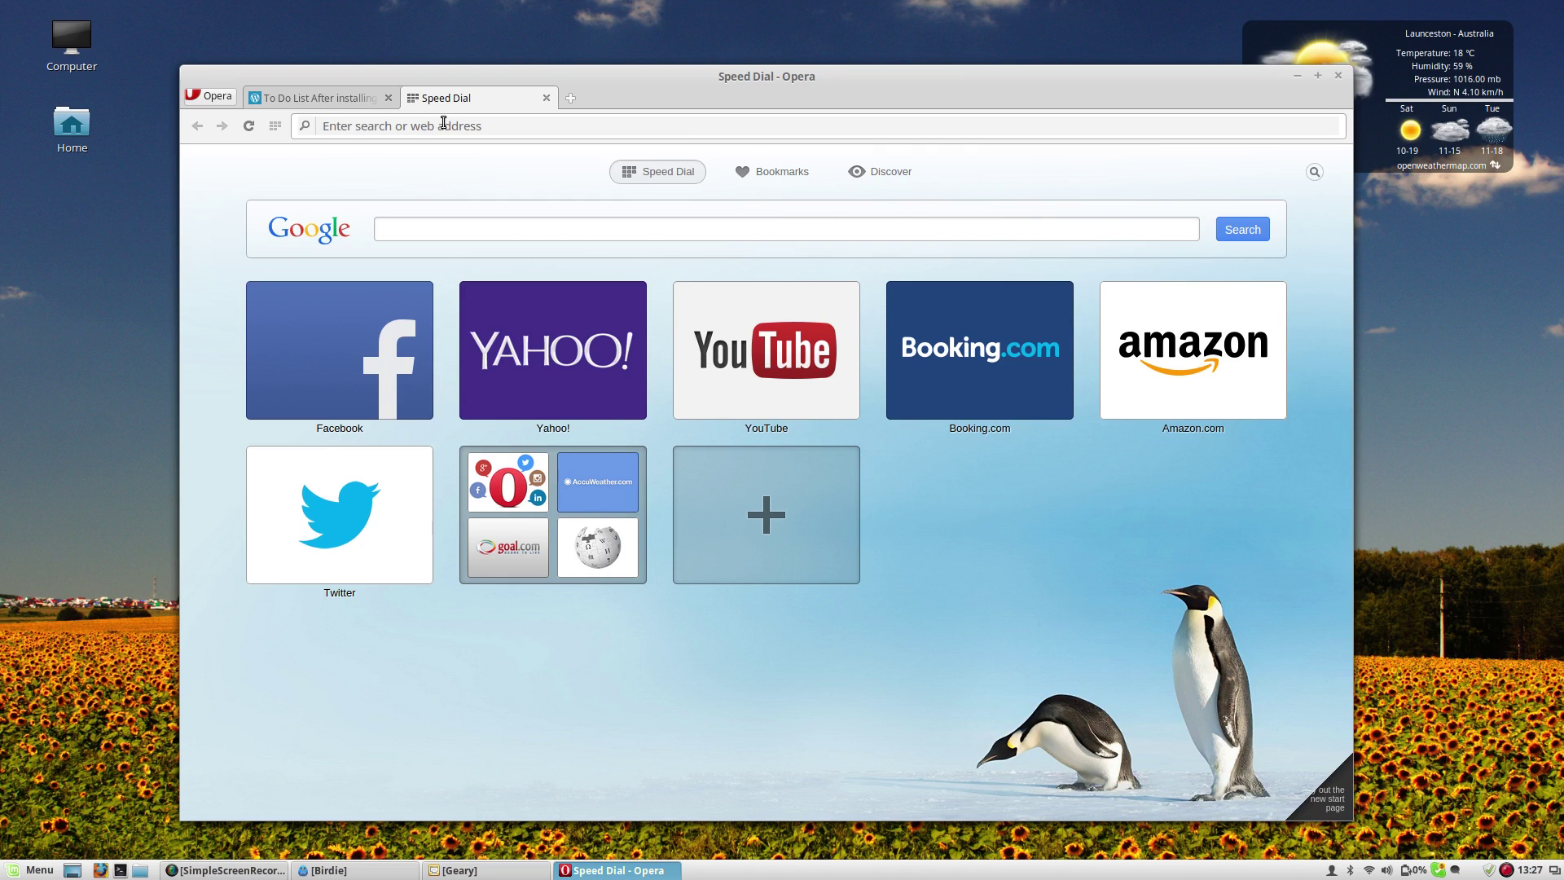
{"action": "type", "text": "dropbox"}
{"action": "key", "text": "Return"}
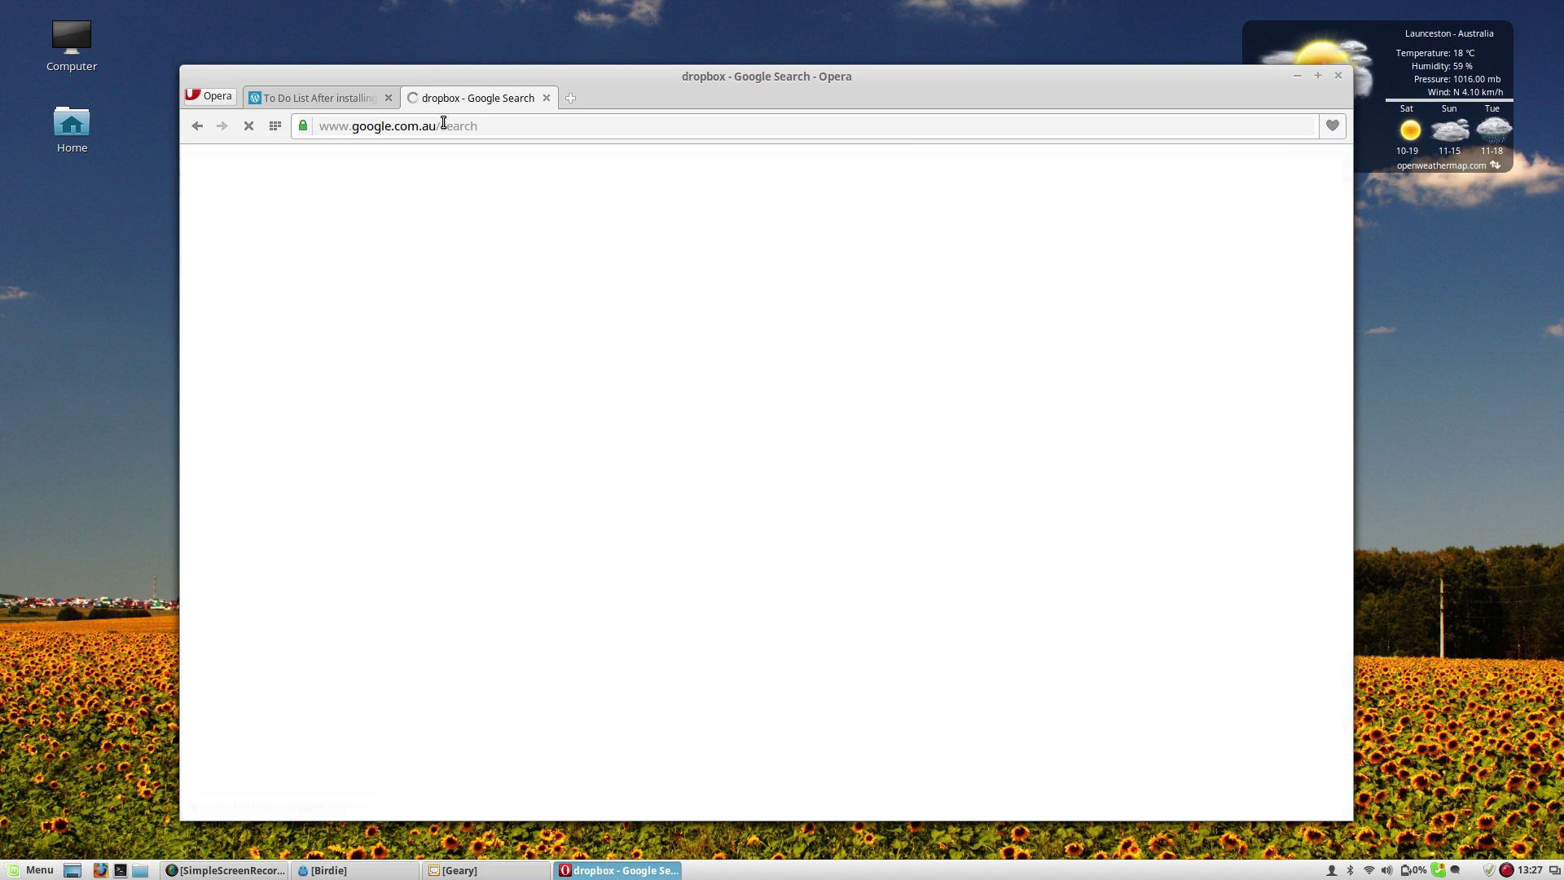
- In another new tab, search for the 'onedrive client linux' suggestion and skim the results
{"action": "left_click", "coordinate": [569, 97]}
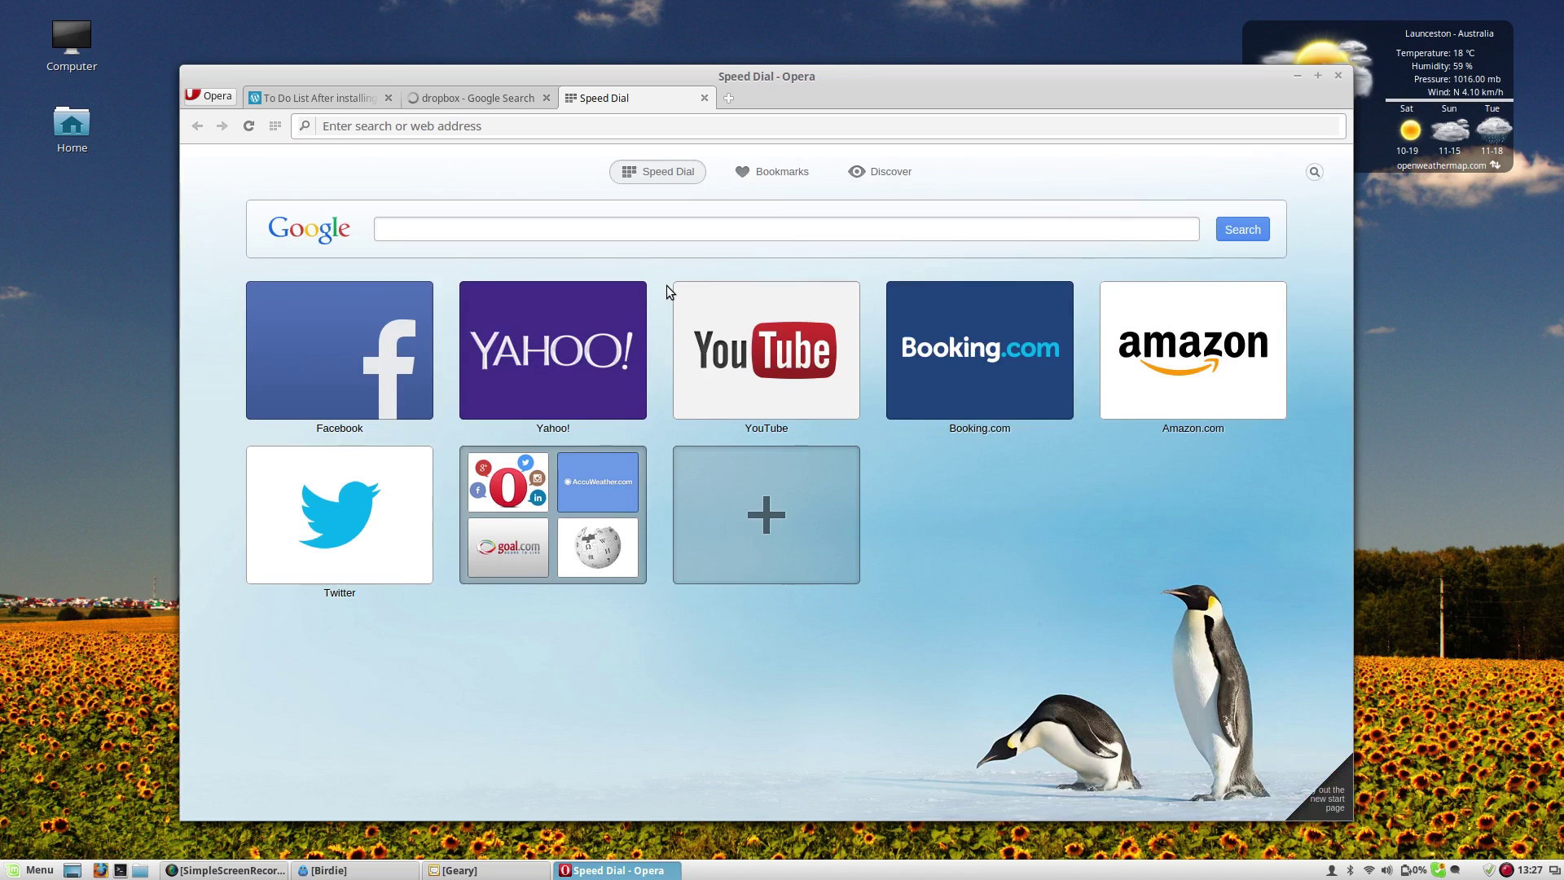
{"action": "type", "text": "onedriv"}
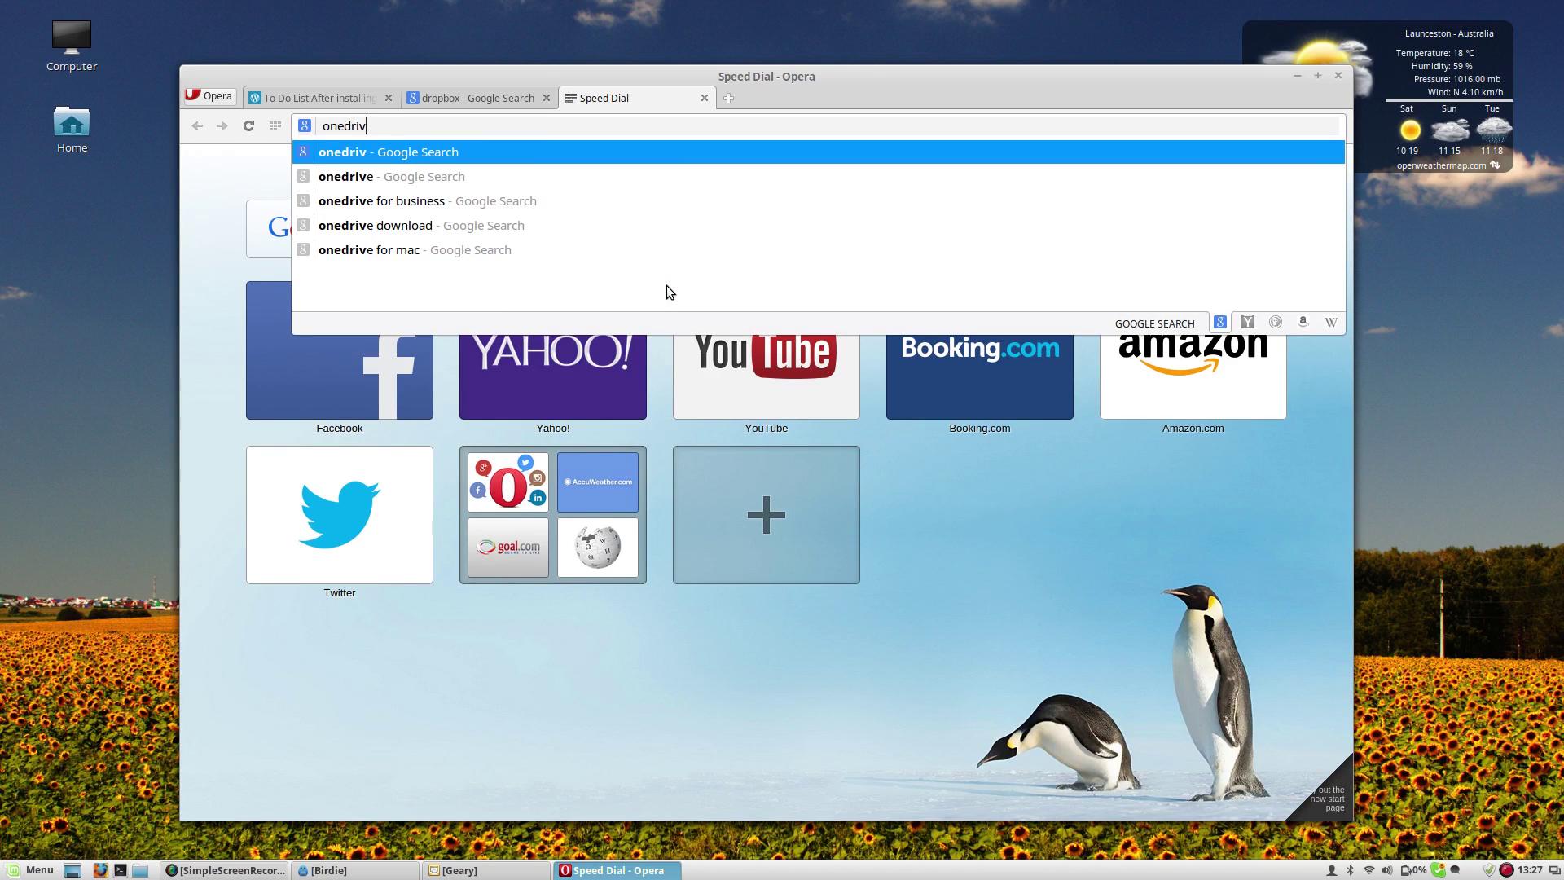
{"action": "type", "text": "e"}
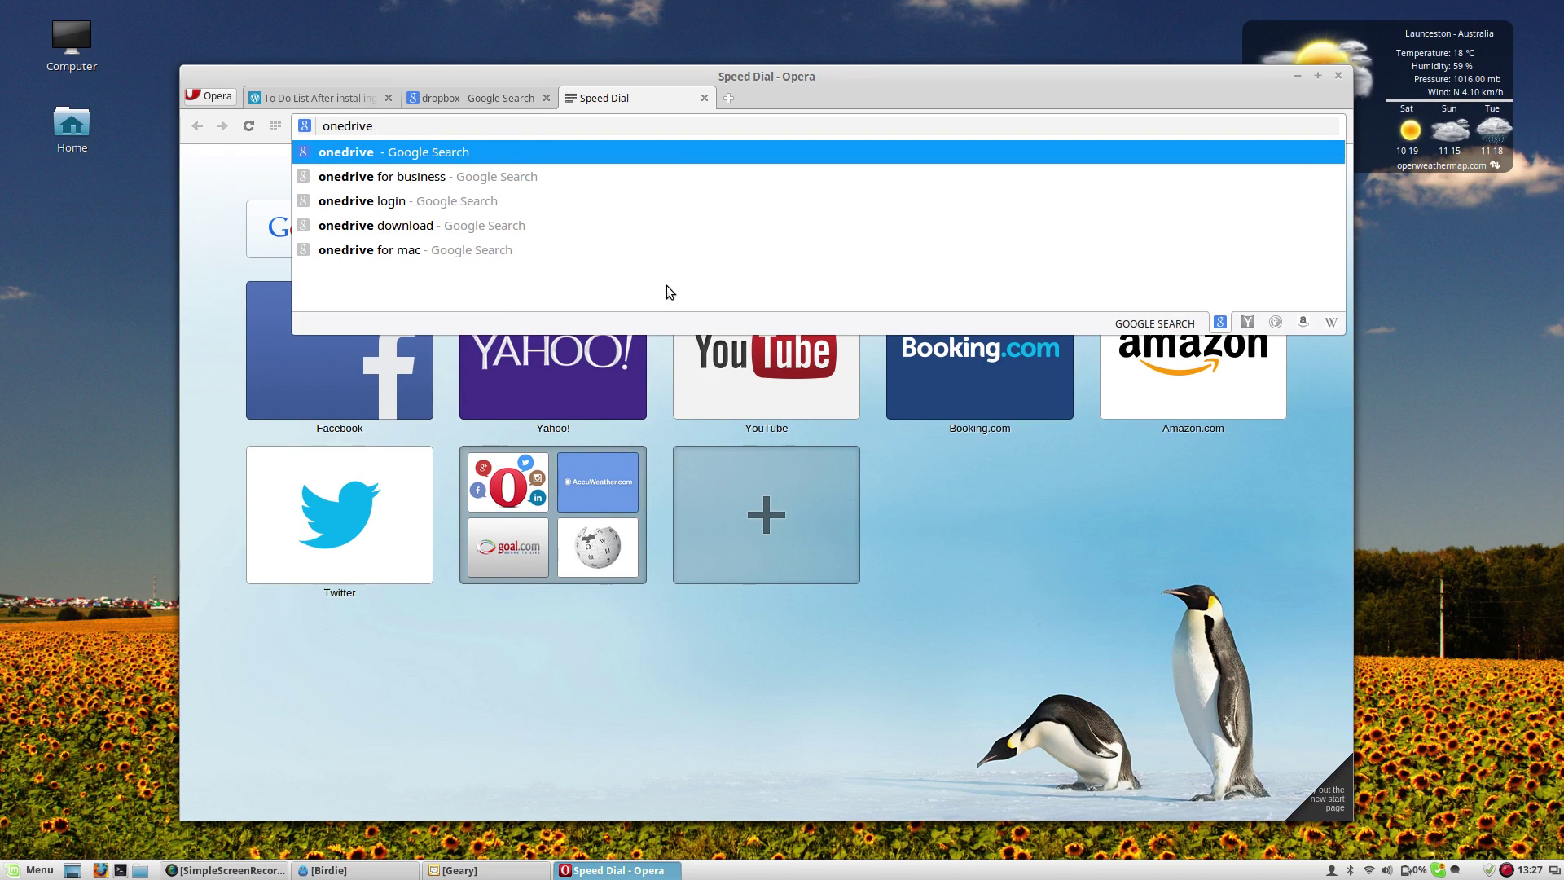
{"action": "type", "text": " client"}
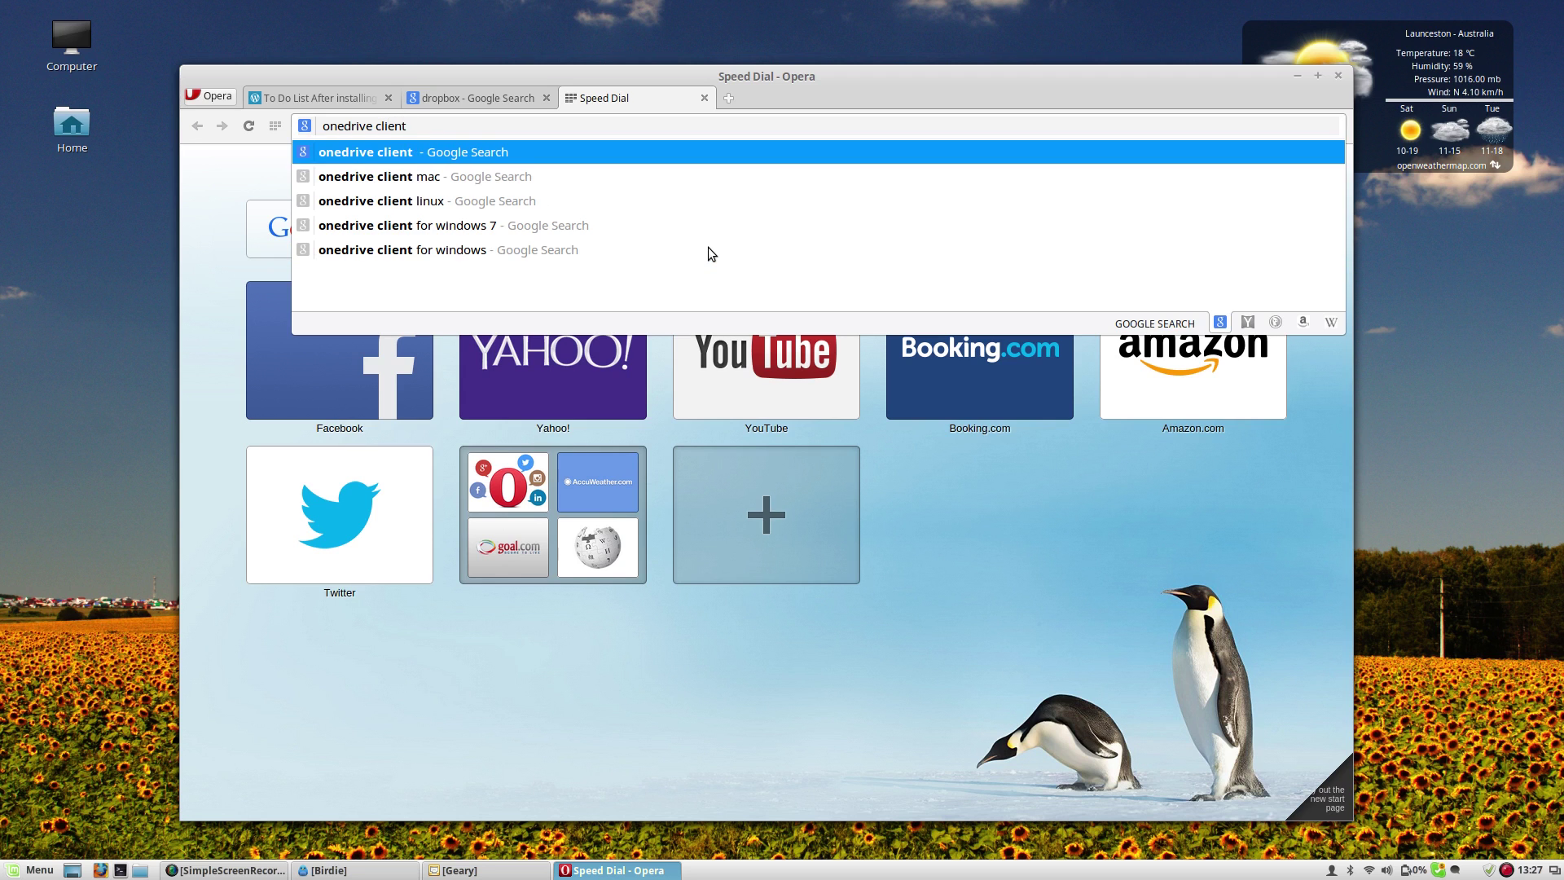
{"action": "key", "text": "Down"}
{"action": "key", "text": "Down"}
{"action": "key", "text": "Return"}
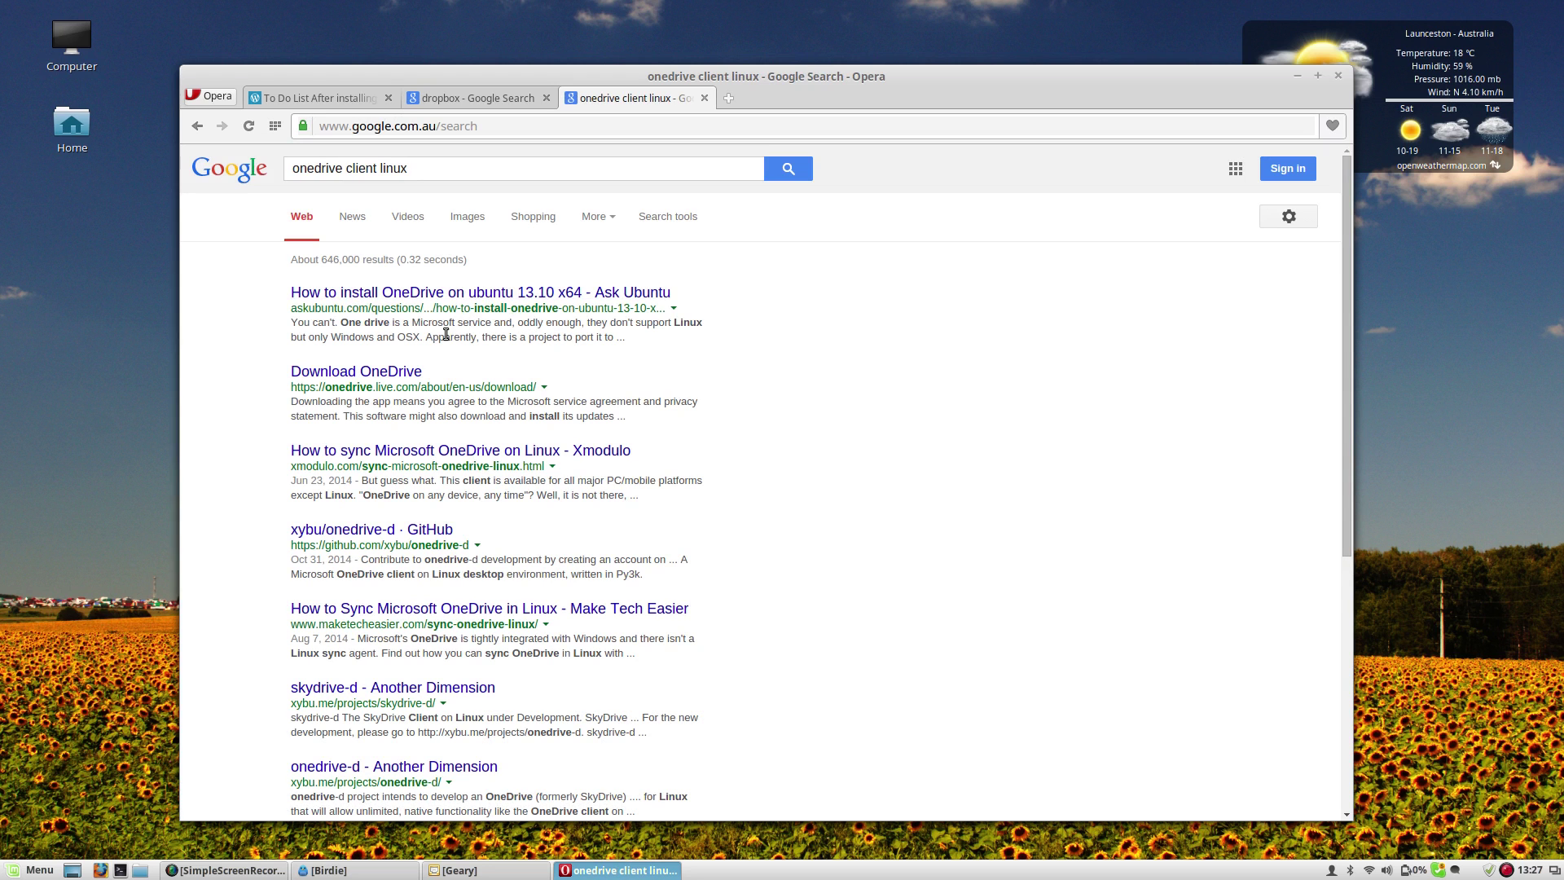
{"action": "scroll", "coordinate": [424, 367], "scroll_direction": "down", "scroll_amount": 2}
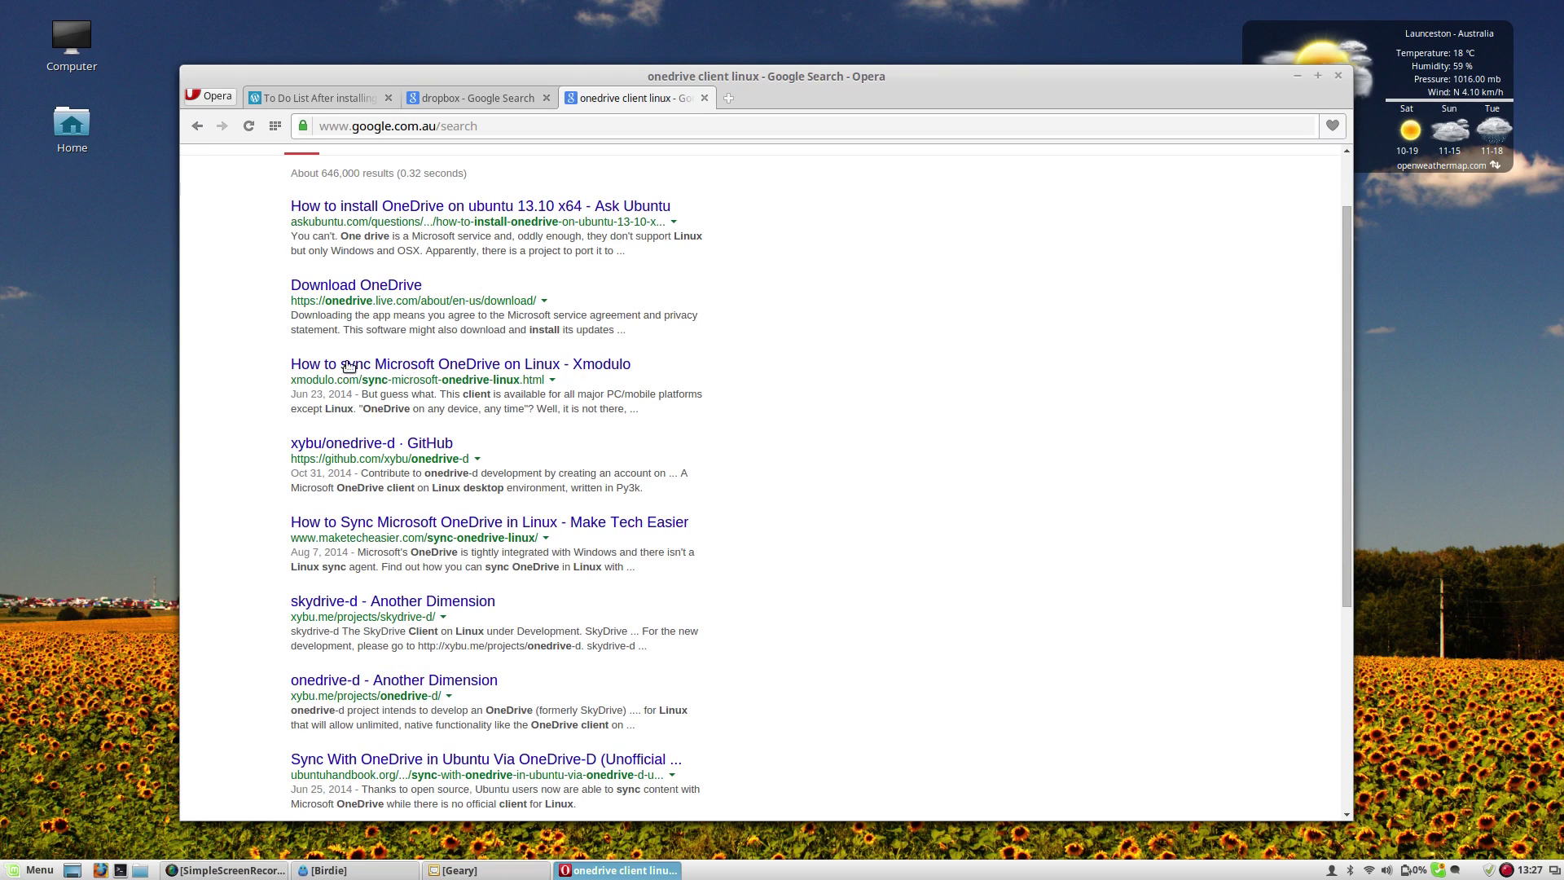
{"action": "scroll", "coordinate": [479, 551], "scroll_direction": "down", "scroll_amount": 8}
{"action": "scroll", "coordinate": [477, 551], "scroll_direction": "up", "scroll_amount": 10}
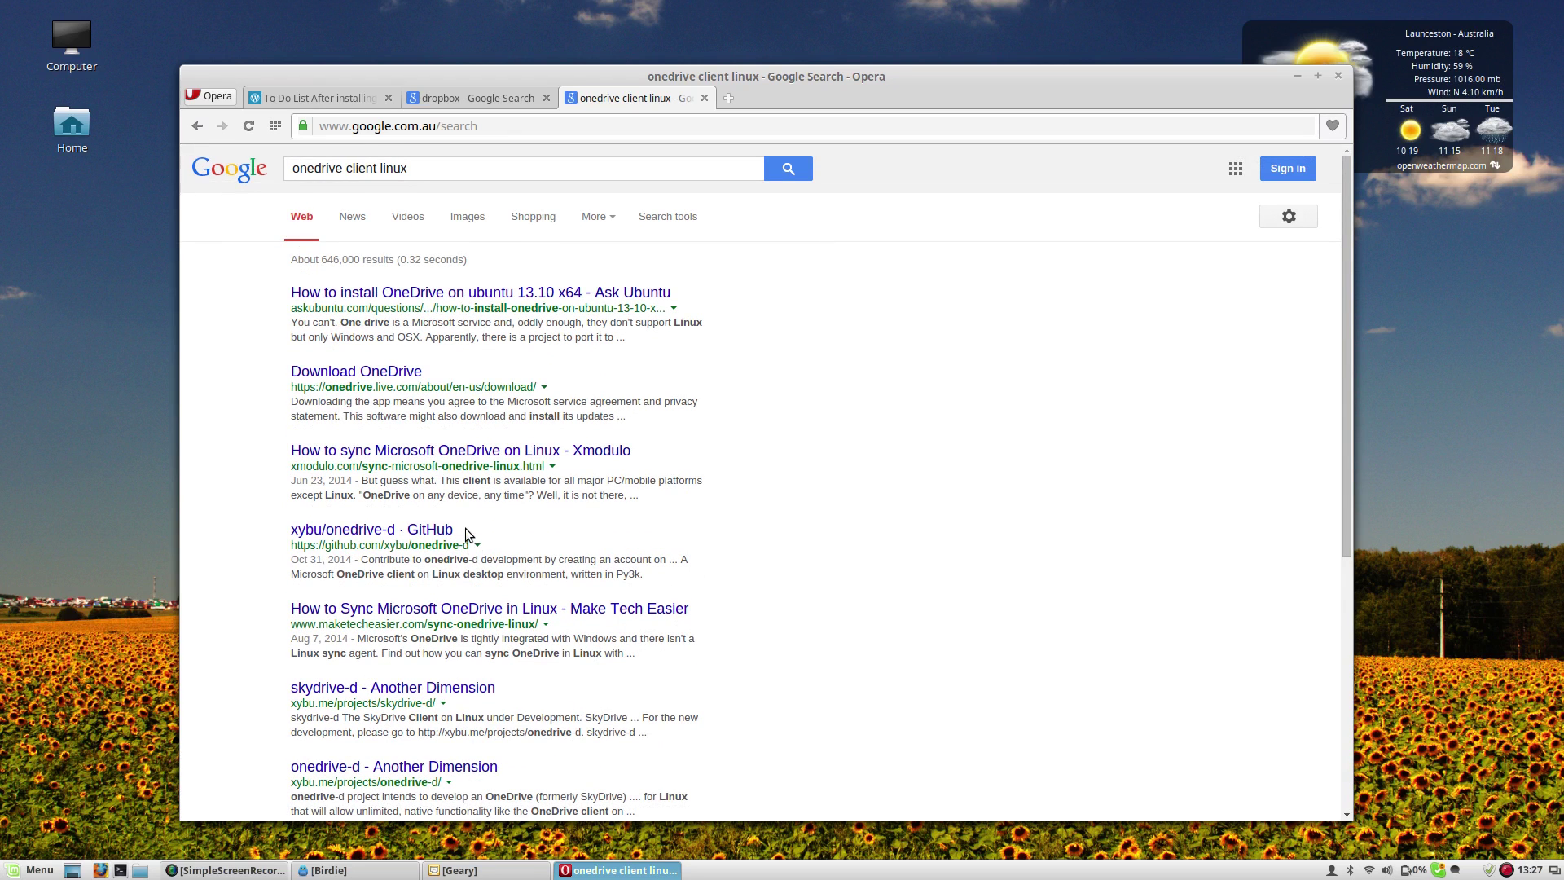
- Launch Software Manager from the menu favourites and authorise it with the administrator password
{"action": "left_click", "coordinate": [444, 101]}
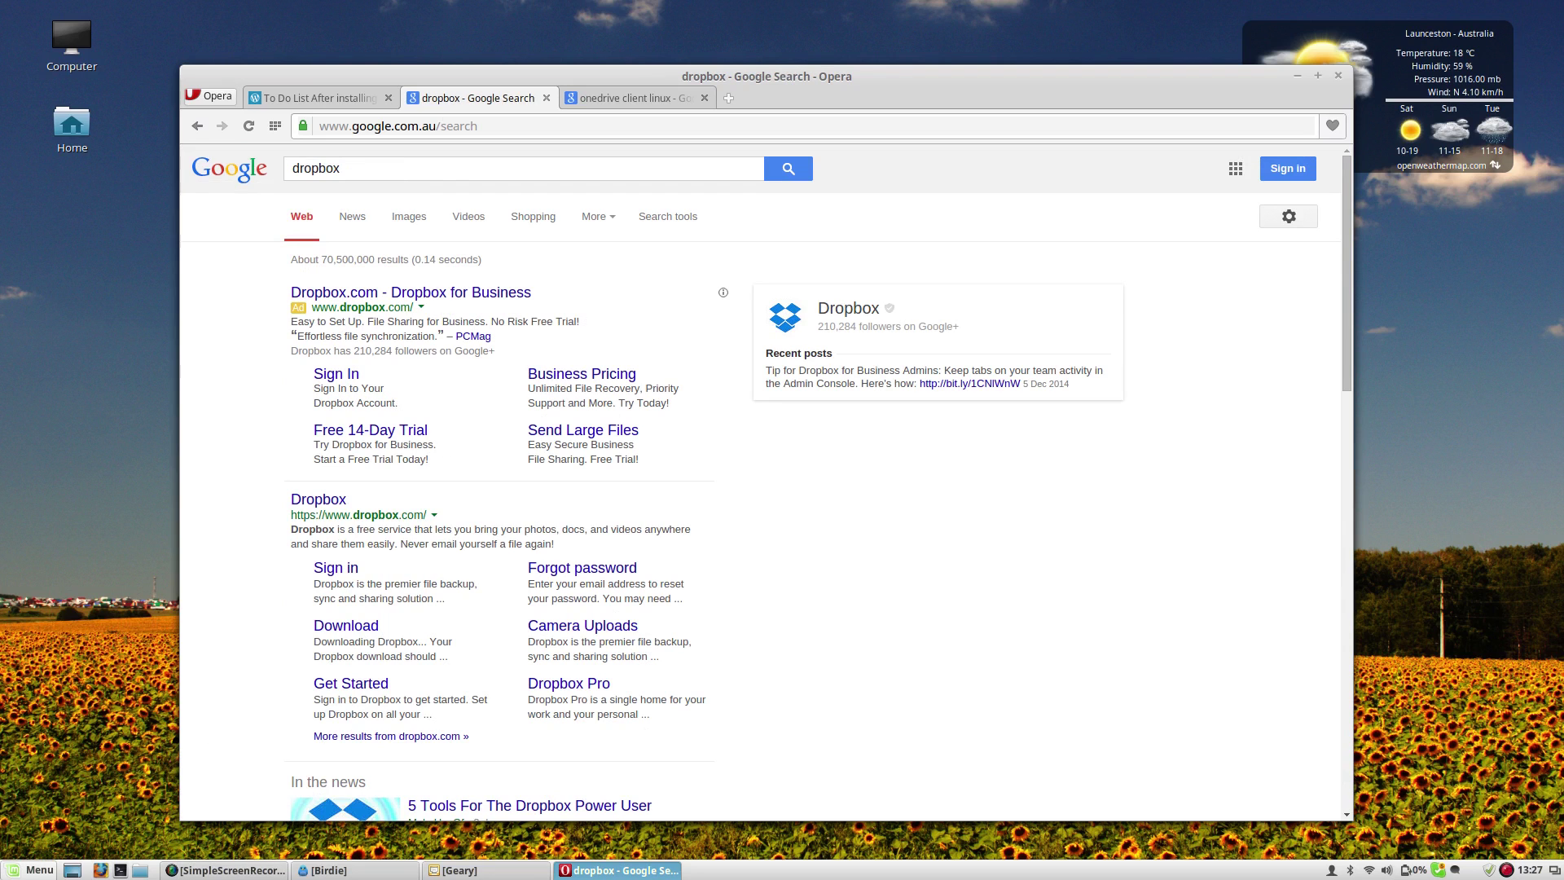
{"action": "left_click", "coordinate": [25, 870]}
{"action": "left_click", "coordinate": [52, 526]}
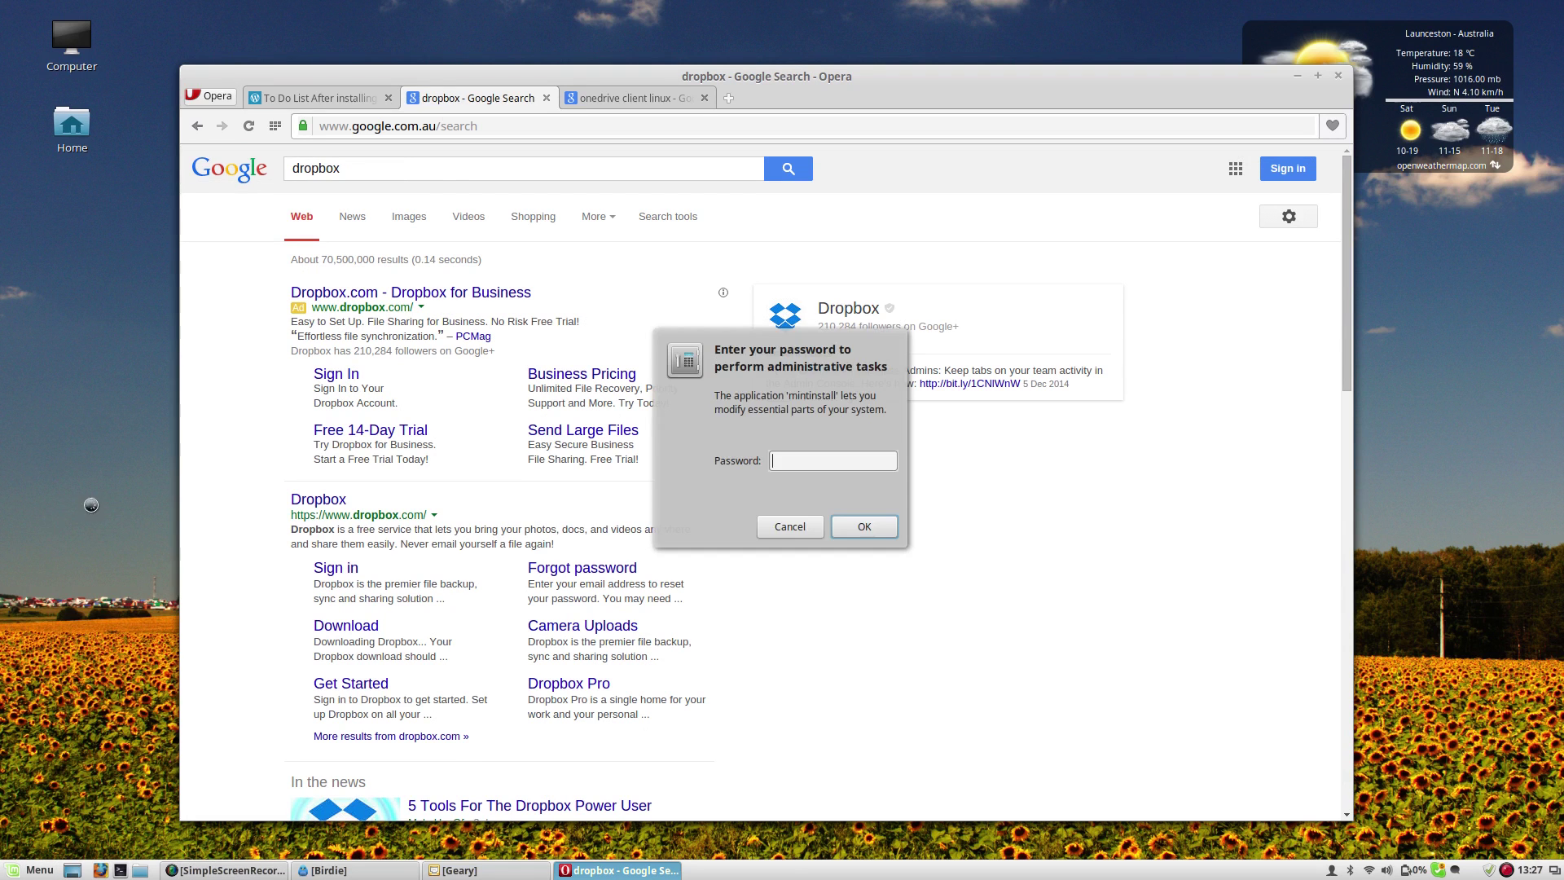
{"action": "type", "text": "••••••••"}
{"action": "key", "text": "Return"}
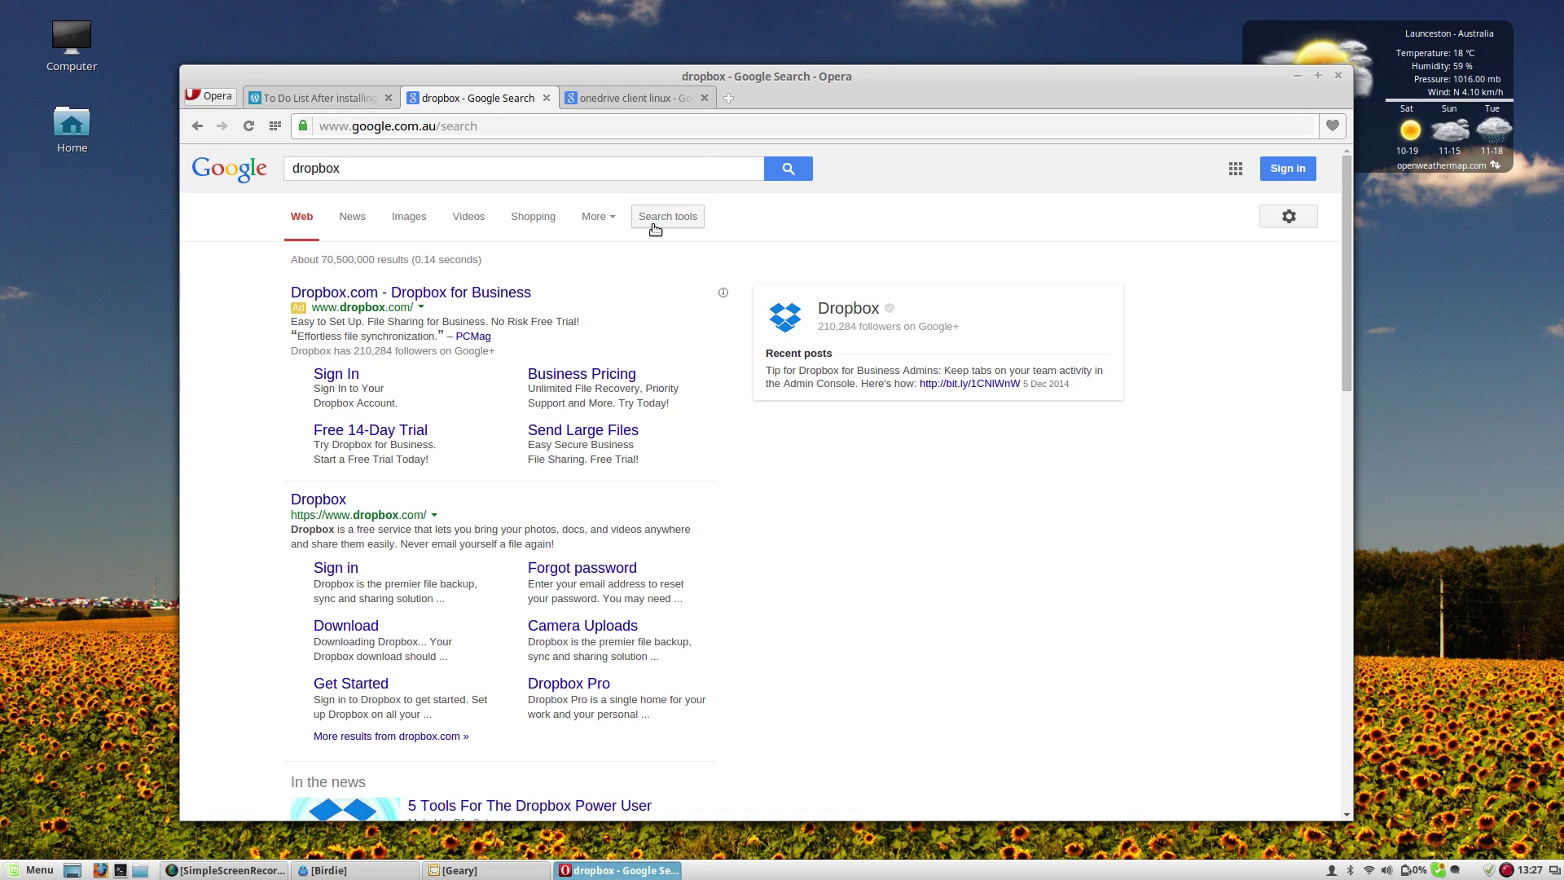
- Return Opera to the dropbox results tab and nudge the browser window up and right
{"action": "left_click", "coordinate": [676, 99]}
{"action": "left_click", "coordinate": [499, 98]}
{"action": "left_click_drag", "start_coordinate": [824, 71], "coordinate": [849, 49]}
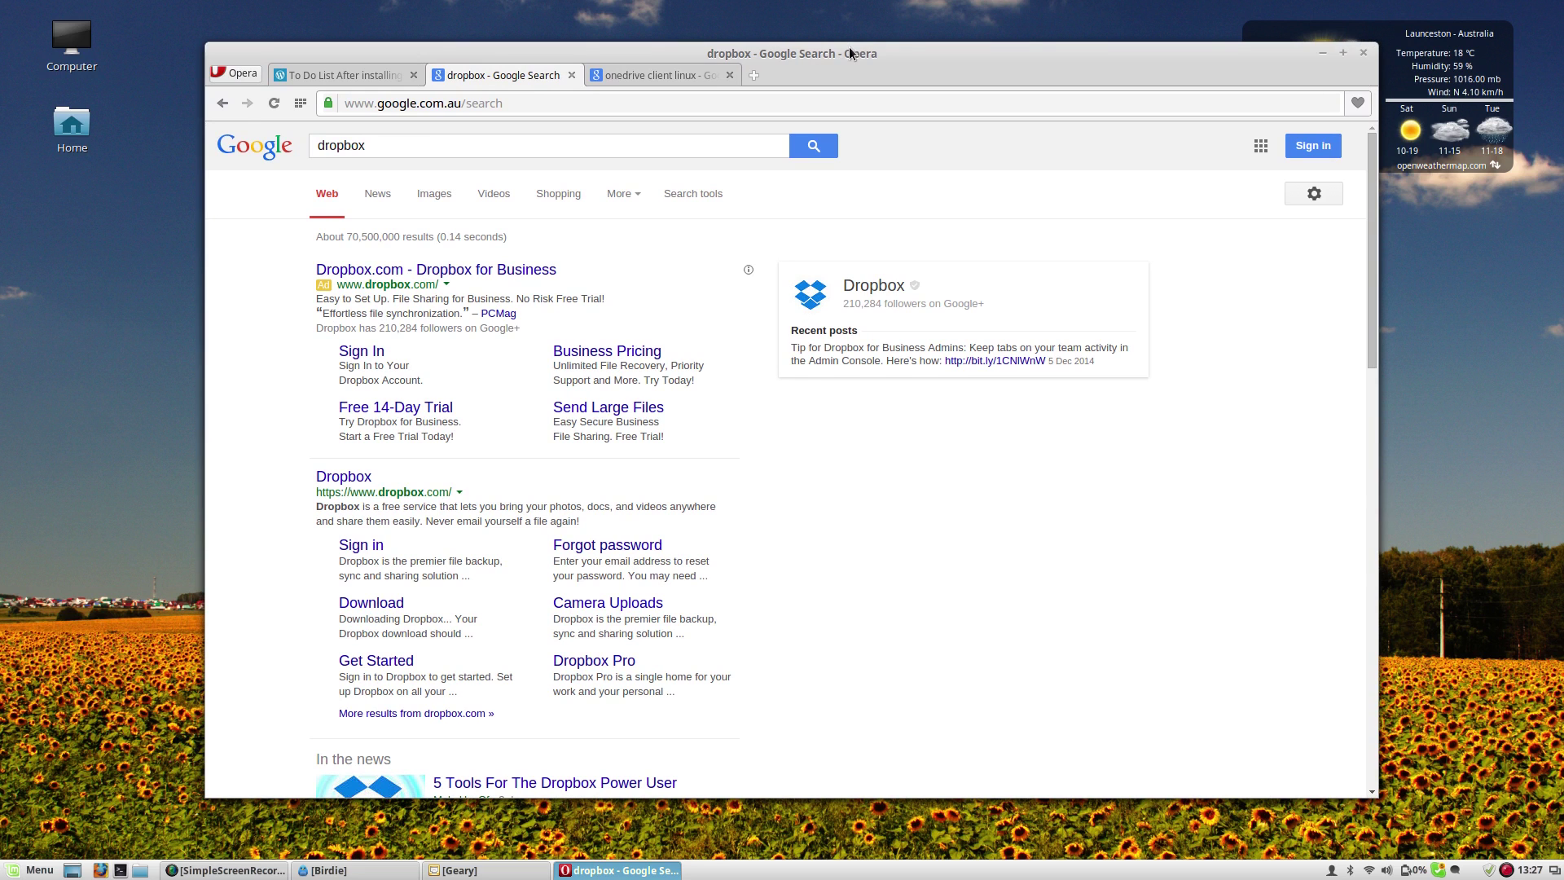
- Switch to the Linux Mint to-do article and scroll to the Auto Mount NTFS section
{"action": "left_click", "coordinate": [403, 76]}
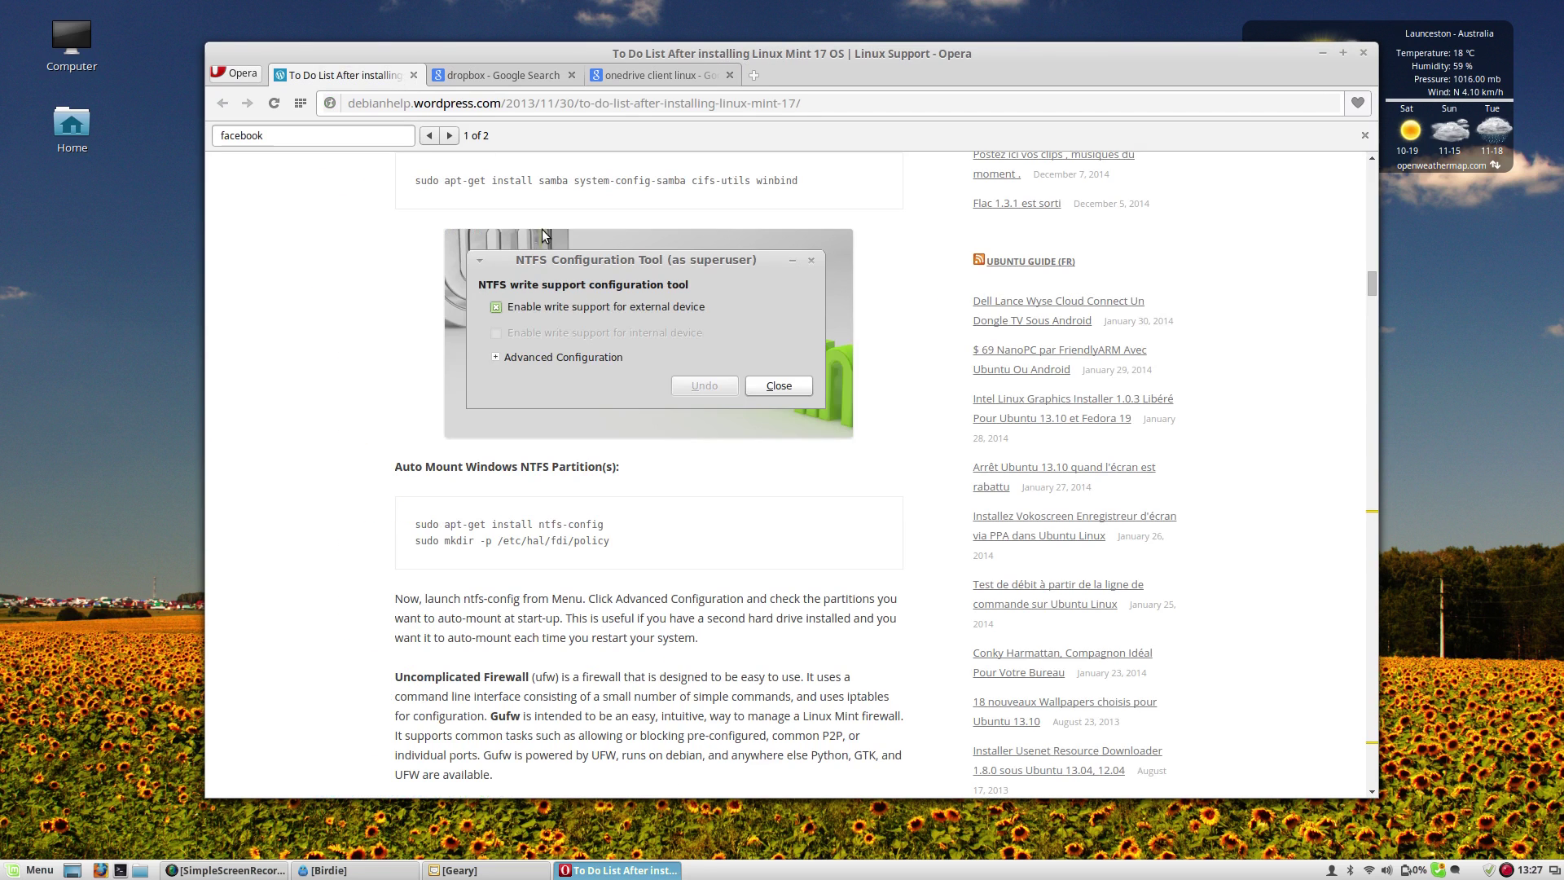
{"action": "scroll", "coordinate": [621, 421], "scroll_direction": "up", "scroll_amount": 2}
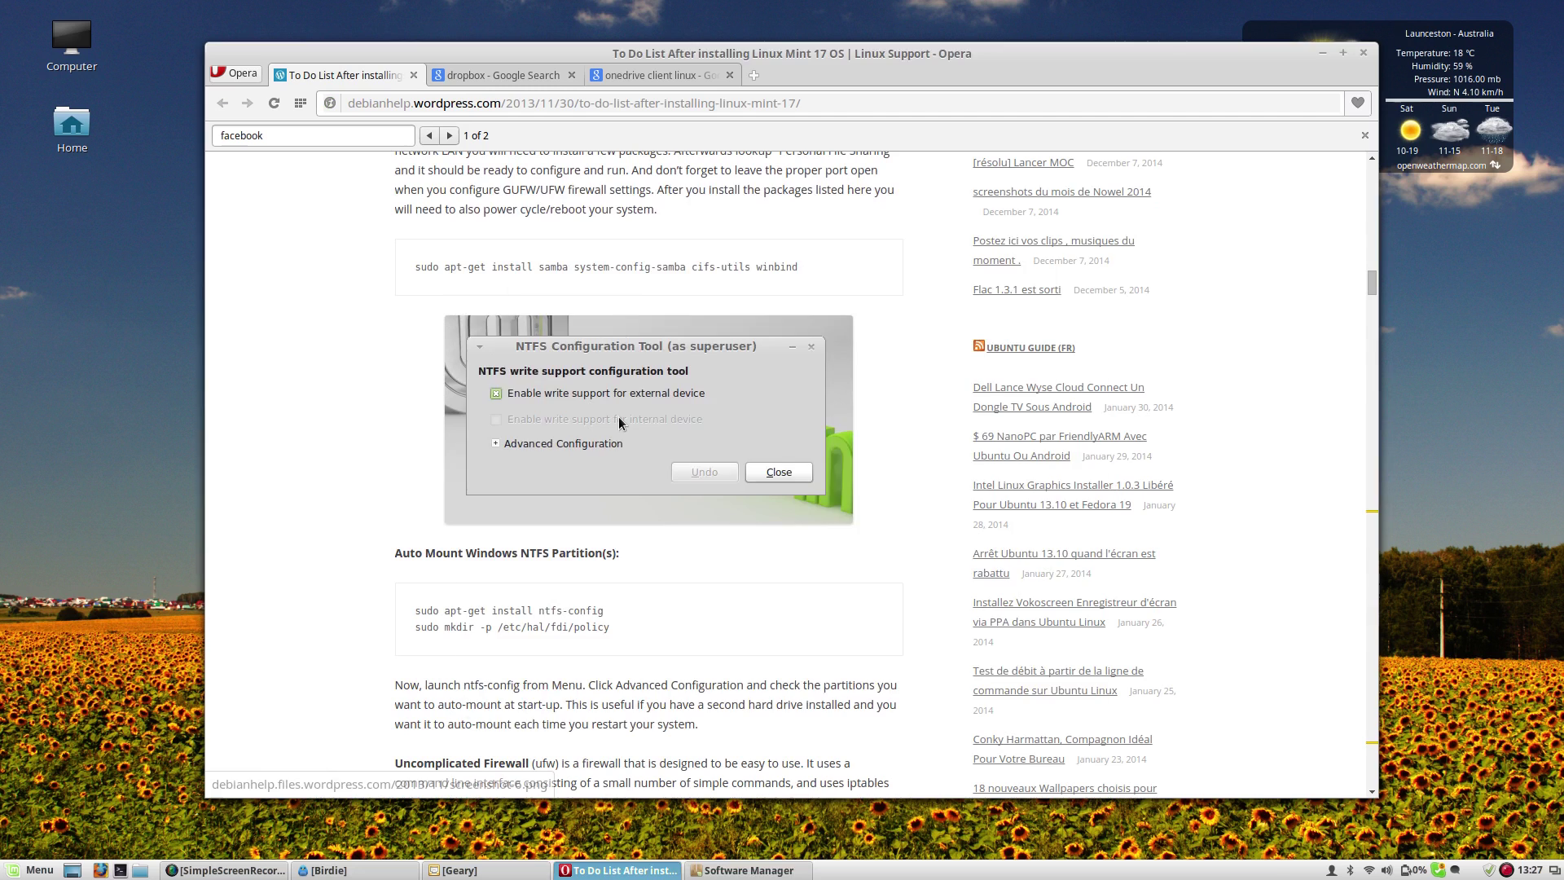
{"action": "left_click", "coordinate": [389, 241]}
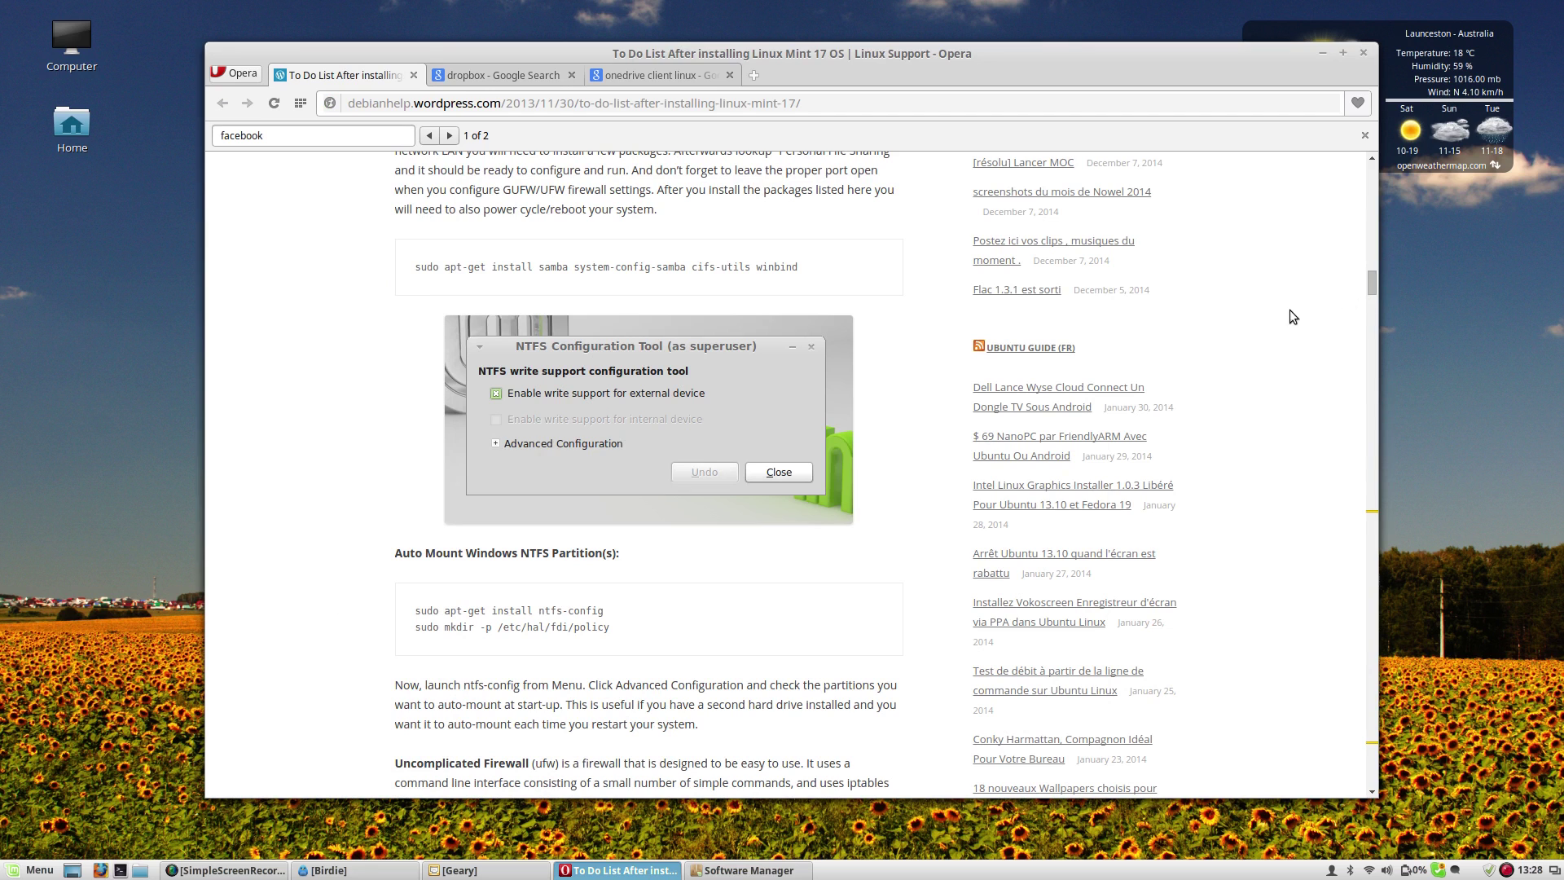
{"action": "scroll", "coordinate": [417, 480], "scroll_direction": "up", "scroll_amount": 3}
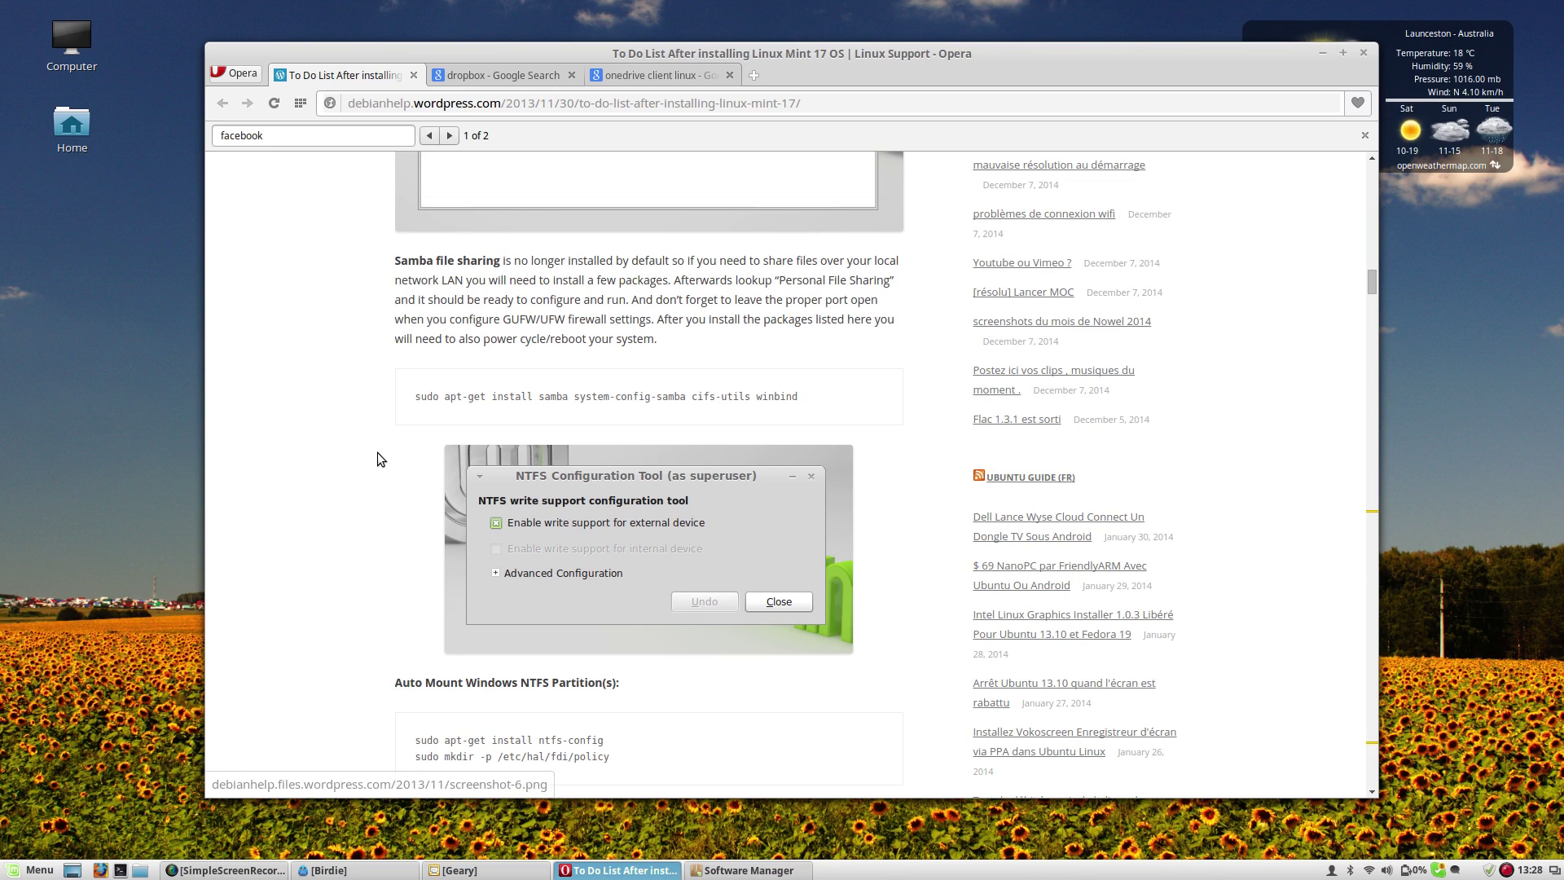
{"action": "scroll", "coordinate": [375, 445], "scroll_direction": "up", "scroll_amount": 3}
{"action": "scroll", "coordinate": [373, 442], "scroll_direction": "up", "scroll_amount": 3}
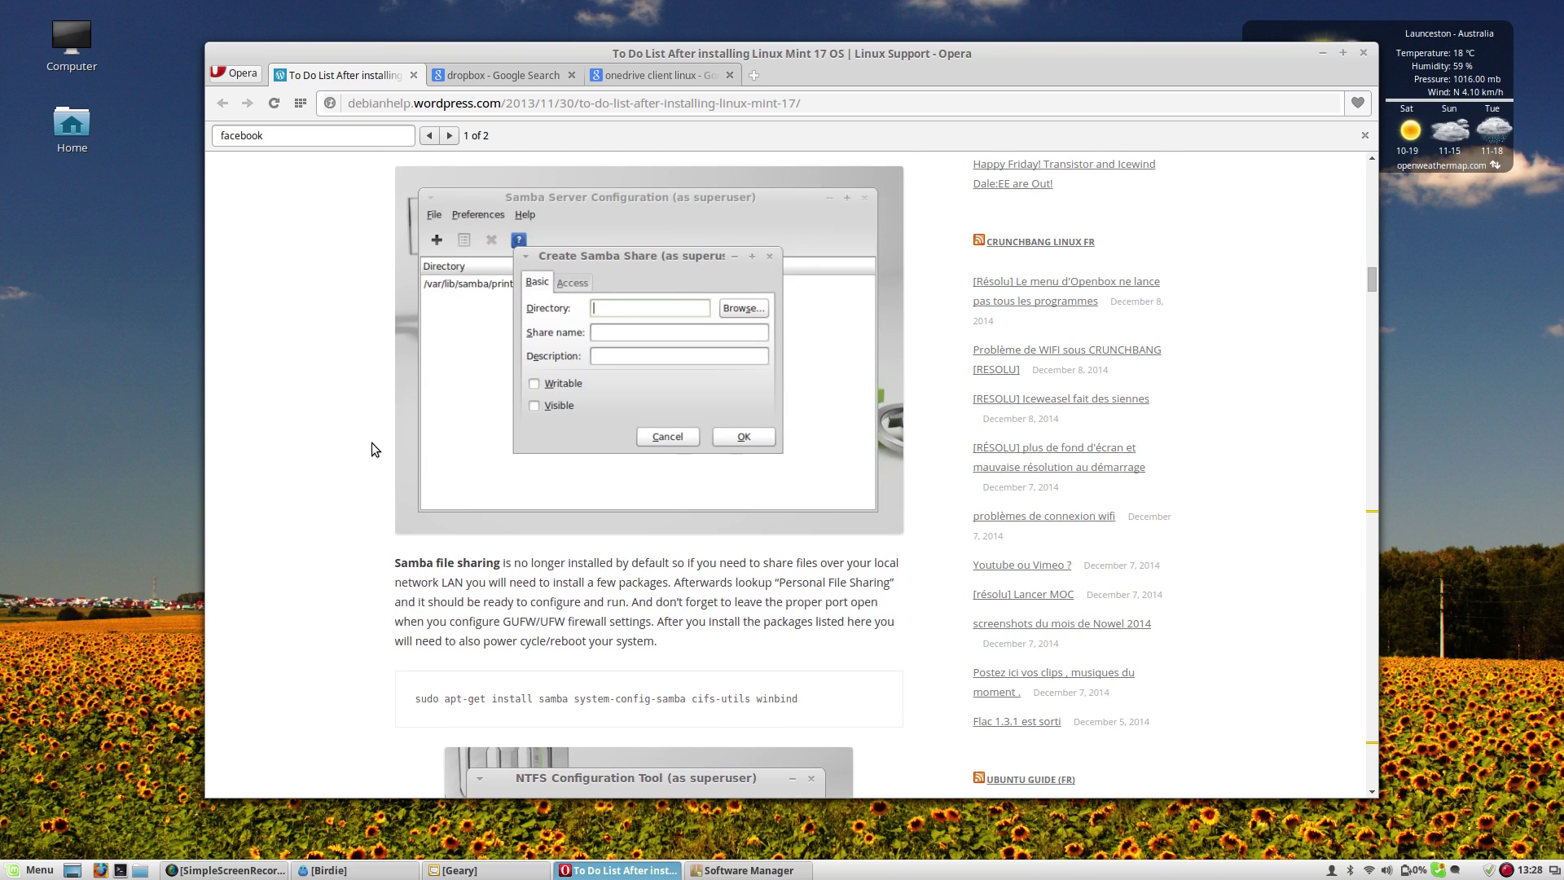
{"action": "scroll", "coordinate": [371, 443], "scroll_direction": "up", "scroll_amount": 6}
{"action": "scroll", "coordinate": [371, 442], "scroll_direction": "up", "scroll_amount": 9}
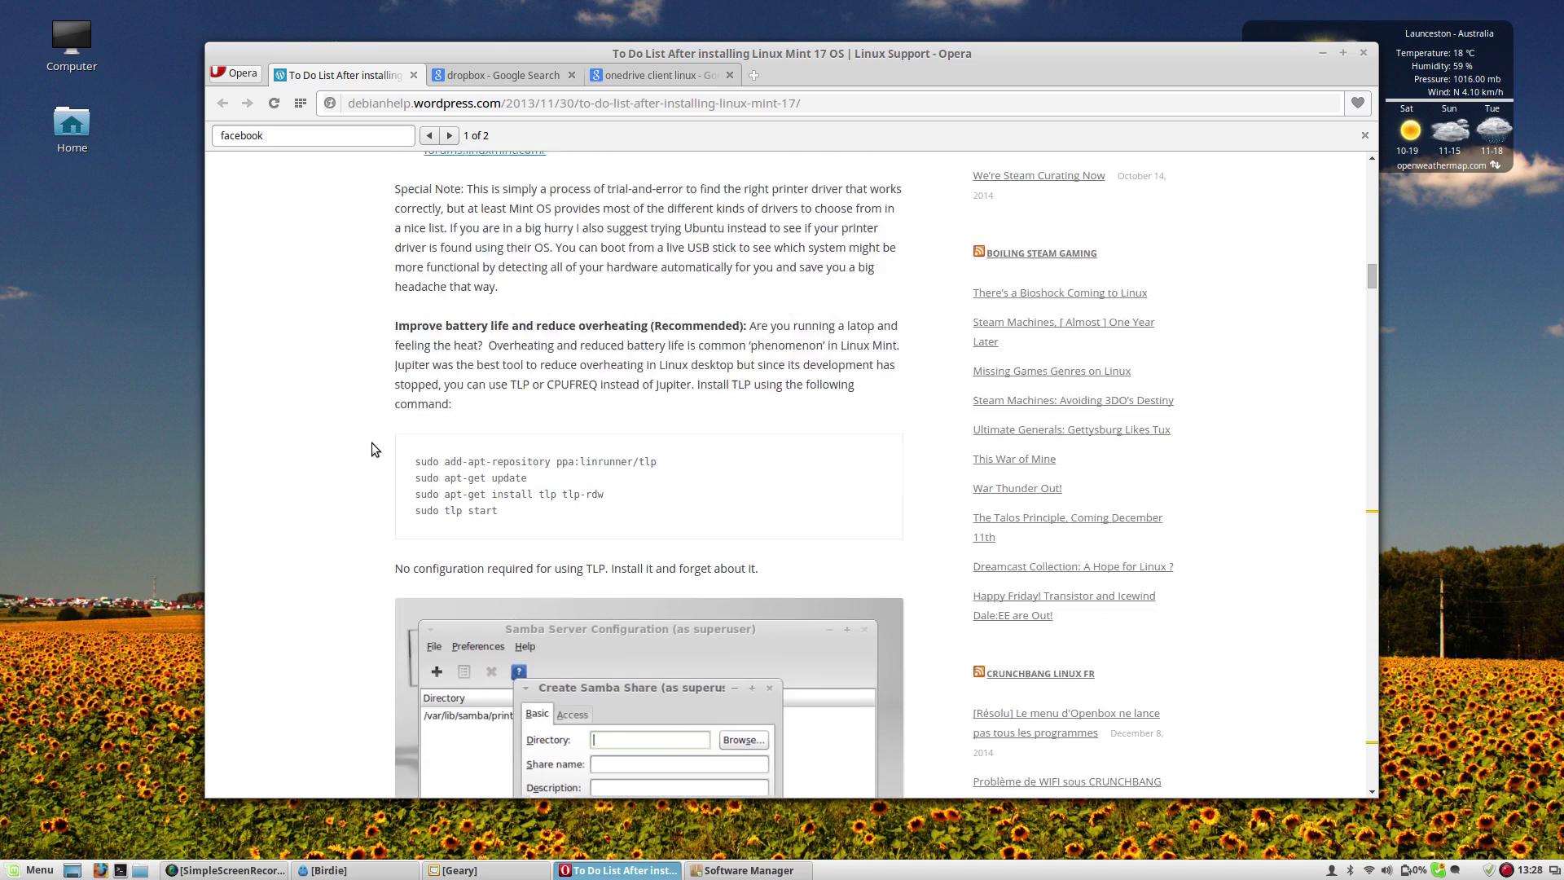
{"action": "scroll", "coordinate": [371, 442], "scroll_direction": "up", "scroll_amount": 10}
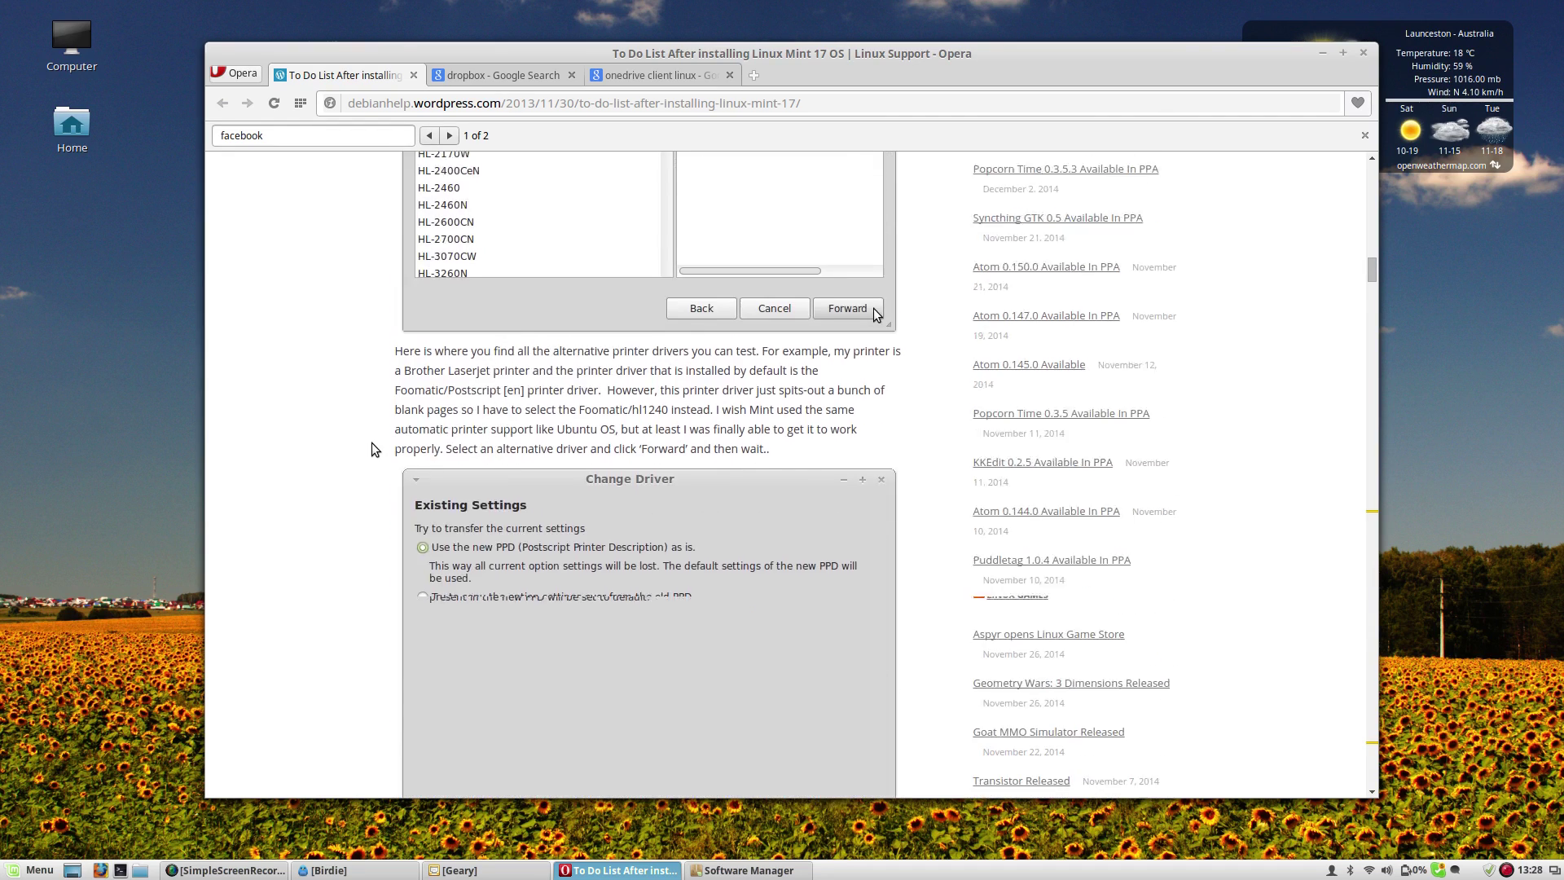
{"action": "scroll", "coordinate": [372, 442], "scroll_direction": "down", "scroll_amount": 6}
{"action": "scroll", "coordinate": [372, 442], "scroll_direction": "up", "scroll_amount": 5}
{"action": "scroll", "coordinate": [372, 443], "scroll_direction": "down", "scroll_amount": 11}
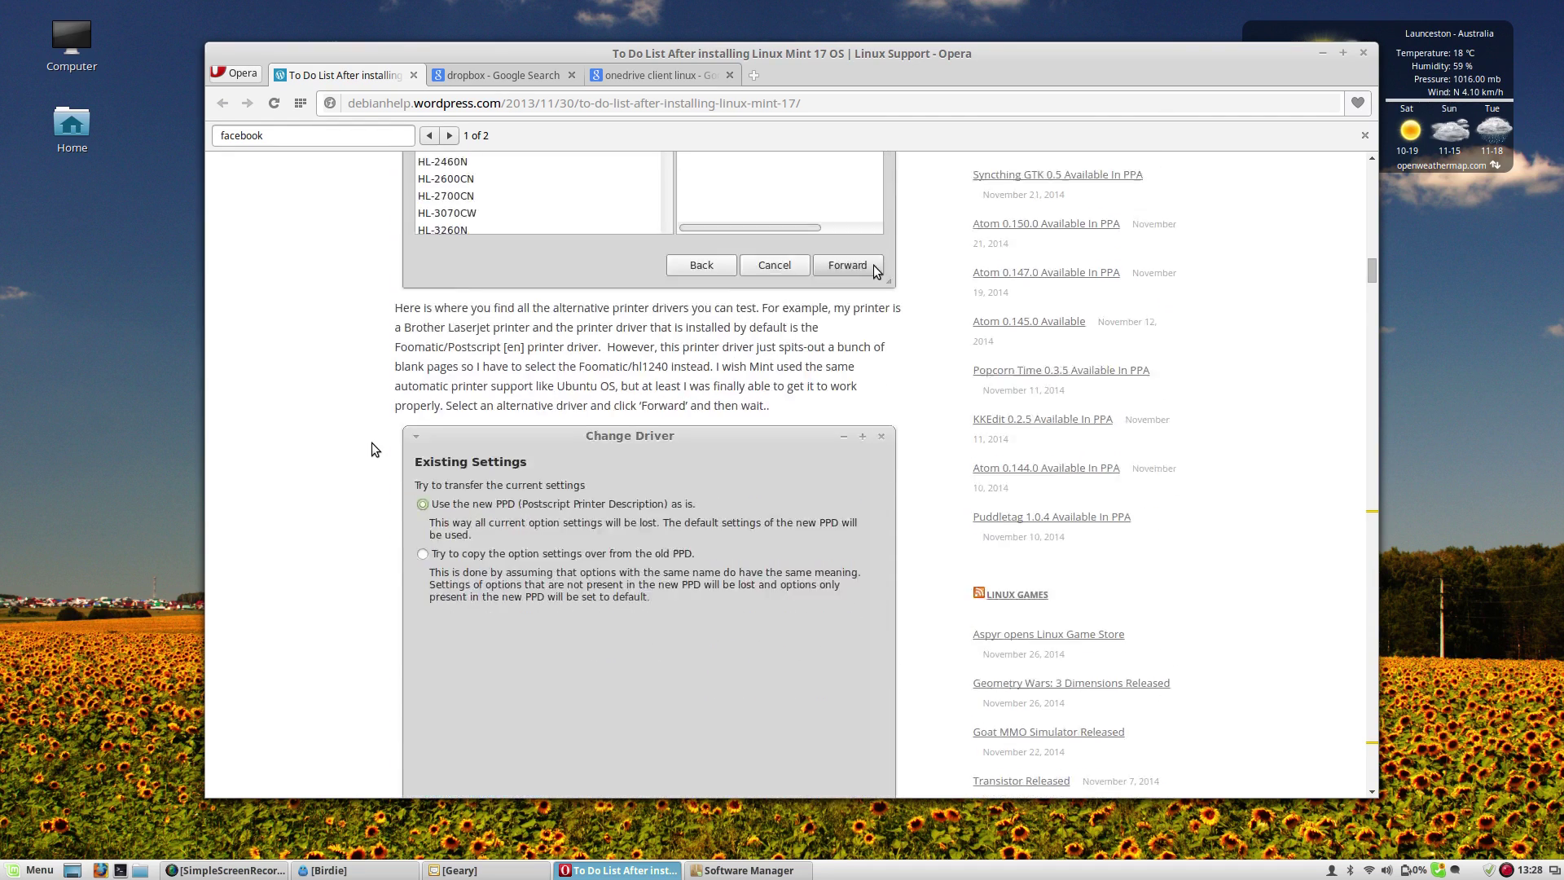
{"action": "scroll", "coordinate": [368, 443], "scroll_direction": "down", "scroll_amount": 3}
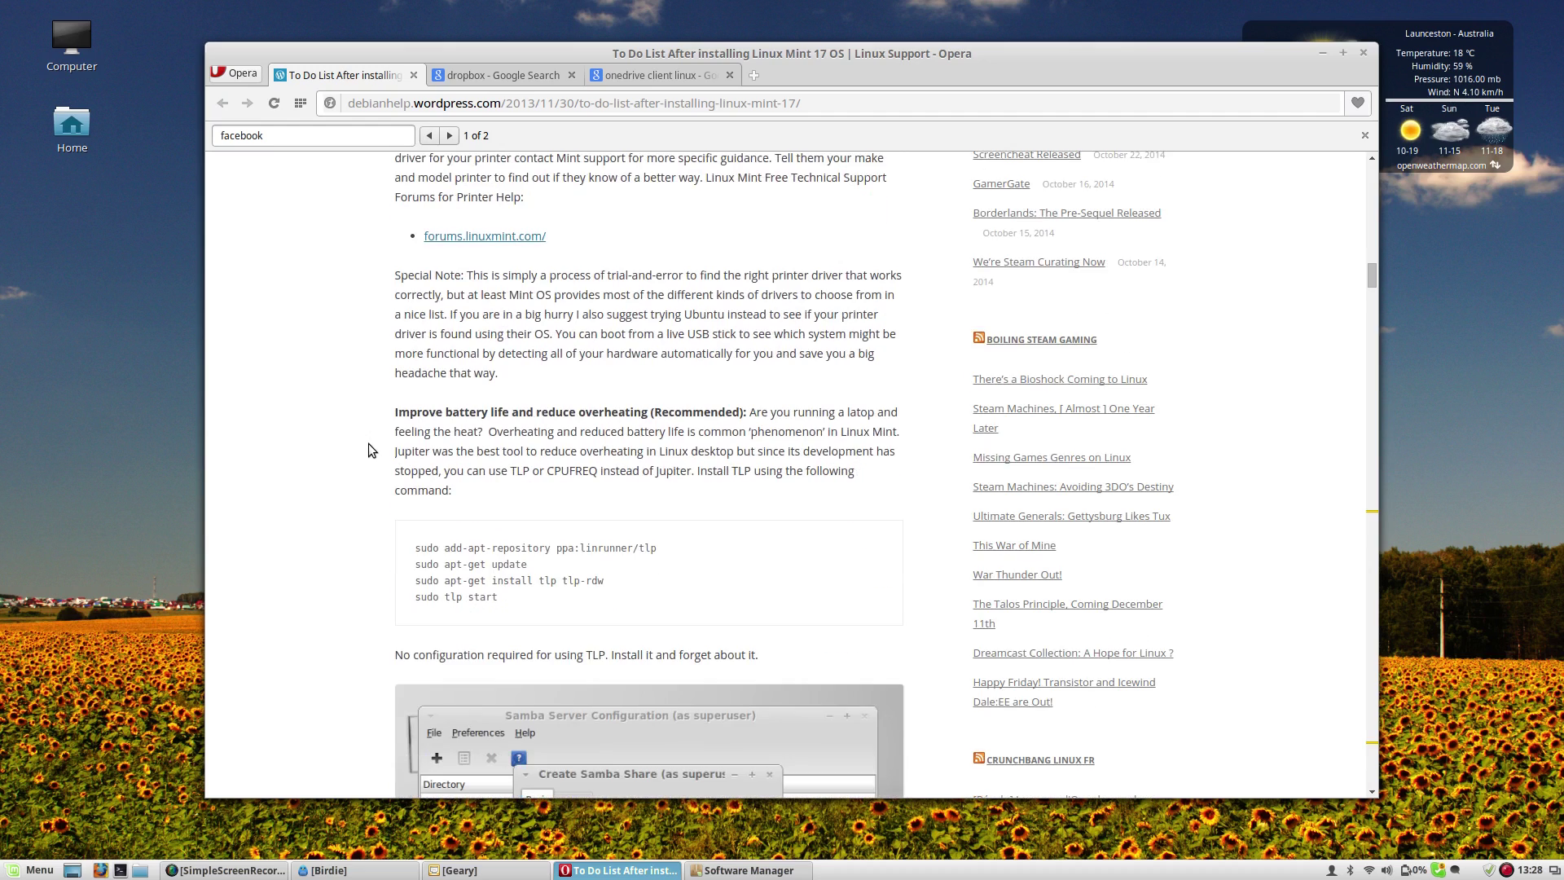
{"action": "scroll", "coordinate": [368, 443], "scroll_direction": "down", "scroll_amount": 12}
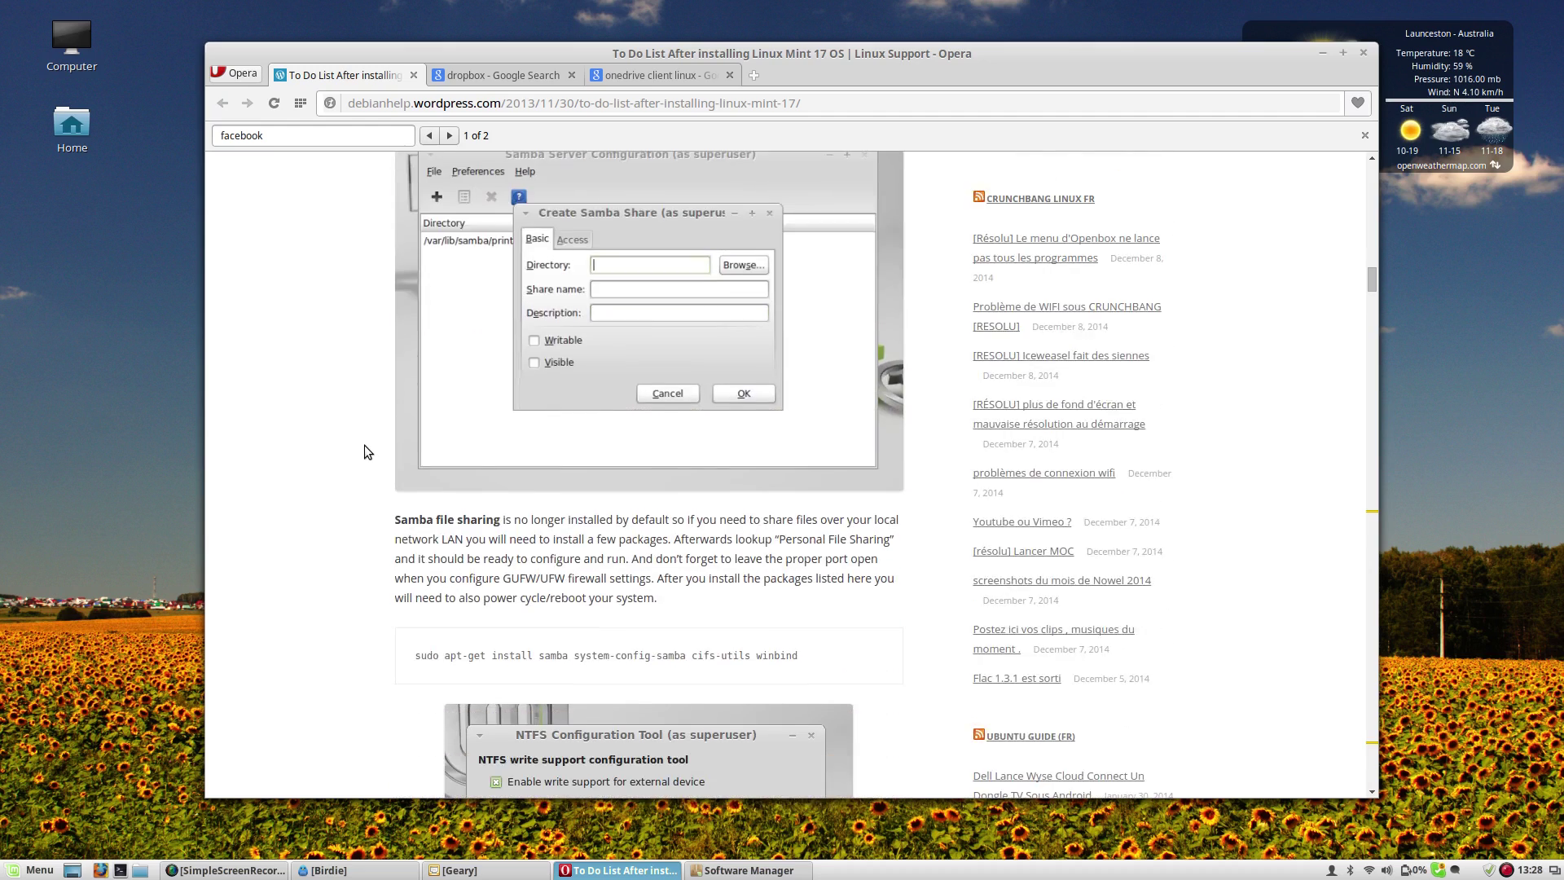
{"action": "scroll", "coordinate": [368, 442], "scroll_direction": "down", "scroll_amount": 7}
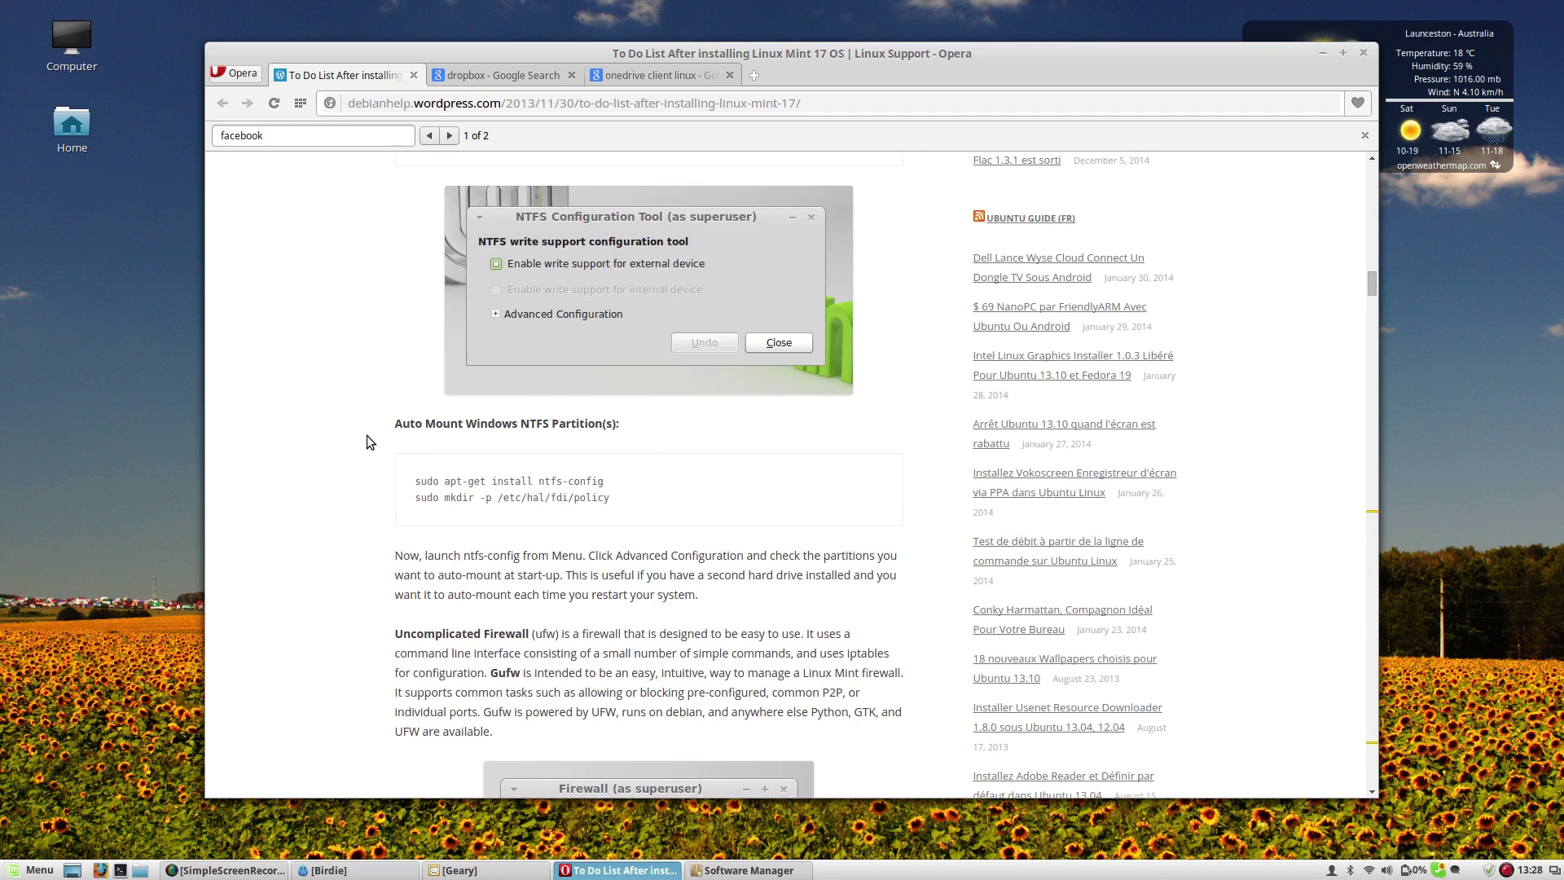
{"action": "scroll", "coordinate": [367, 442], "scroll_direction": "down", "scroll_amount": 7}
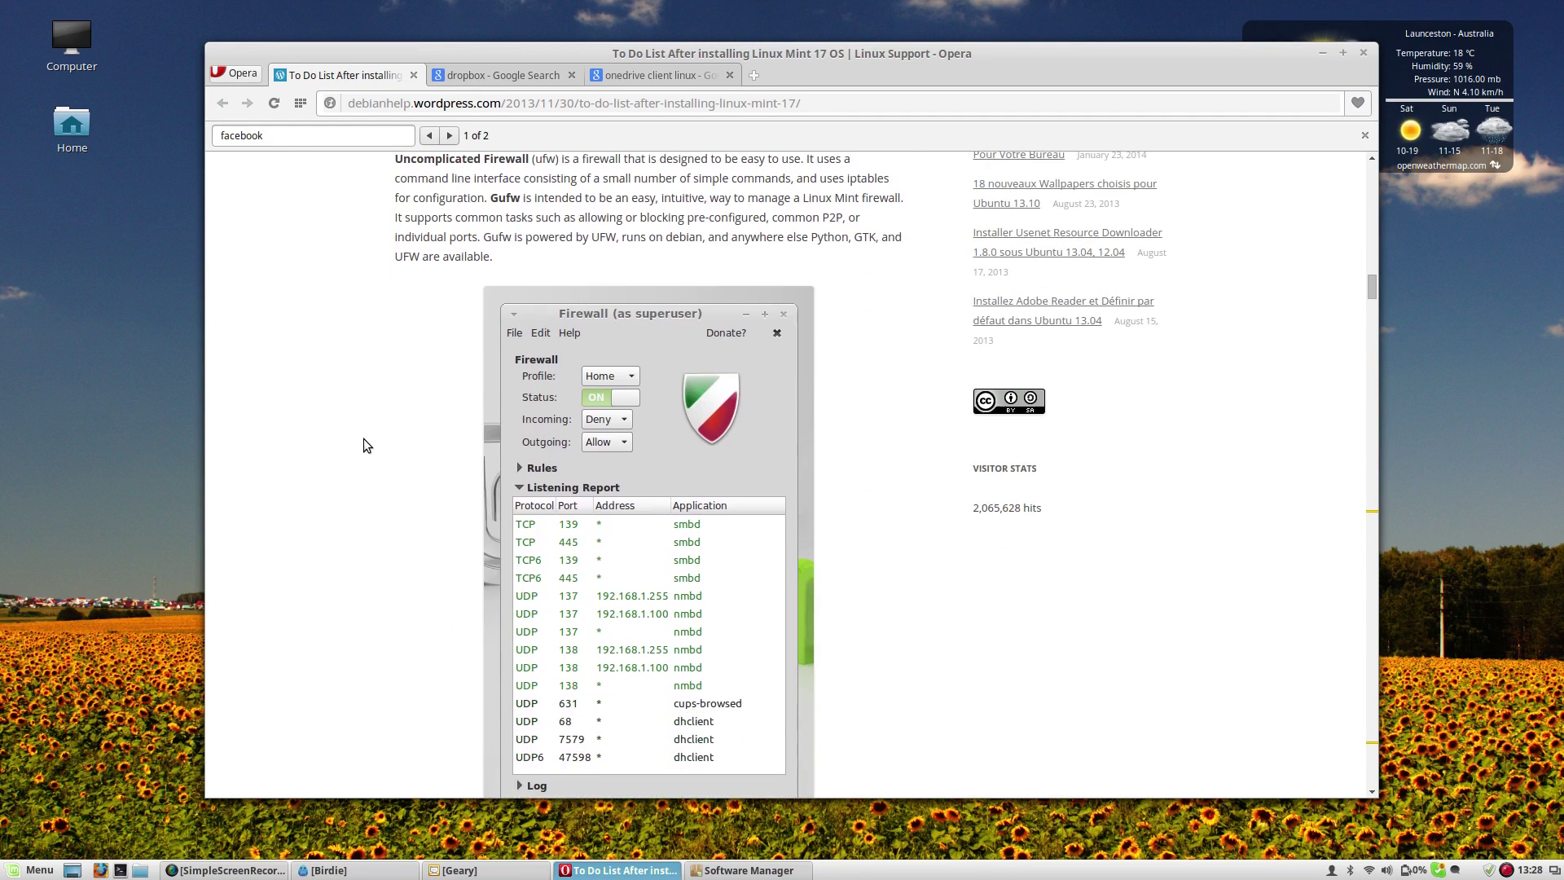
{"action": "scroll", "coordinate": [363, 445], "scroll_direction": "up", "scroll_amount": 8}
{"action": "scroll", "coordinate": [364, 444], "scroll_direction": "up", "scroll_amount": 4}
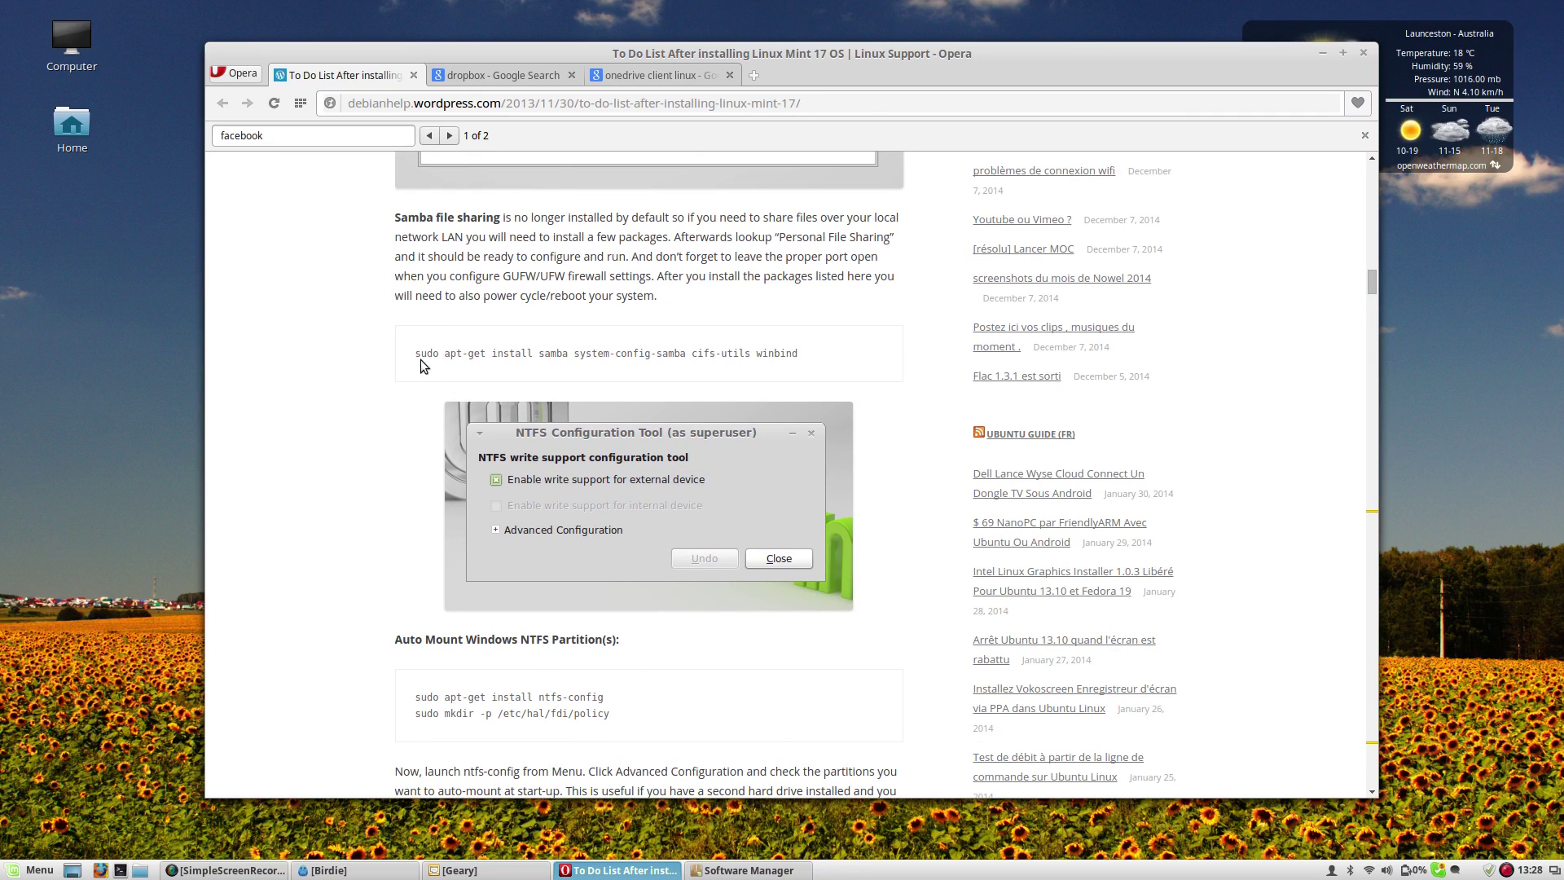
- Select the 'sudo apt-get install ntfs-config' command line for copying
{"action": "left_click_drag", "start_coordinate": [416, 358], "coordinate": [229, 370]}
{"action": "scroll", "coordinate": [346, 420], "scroll_direction": "down", "scroll_amount": 4}
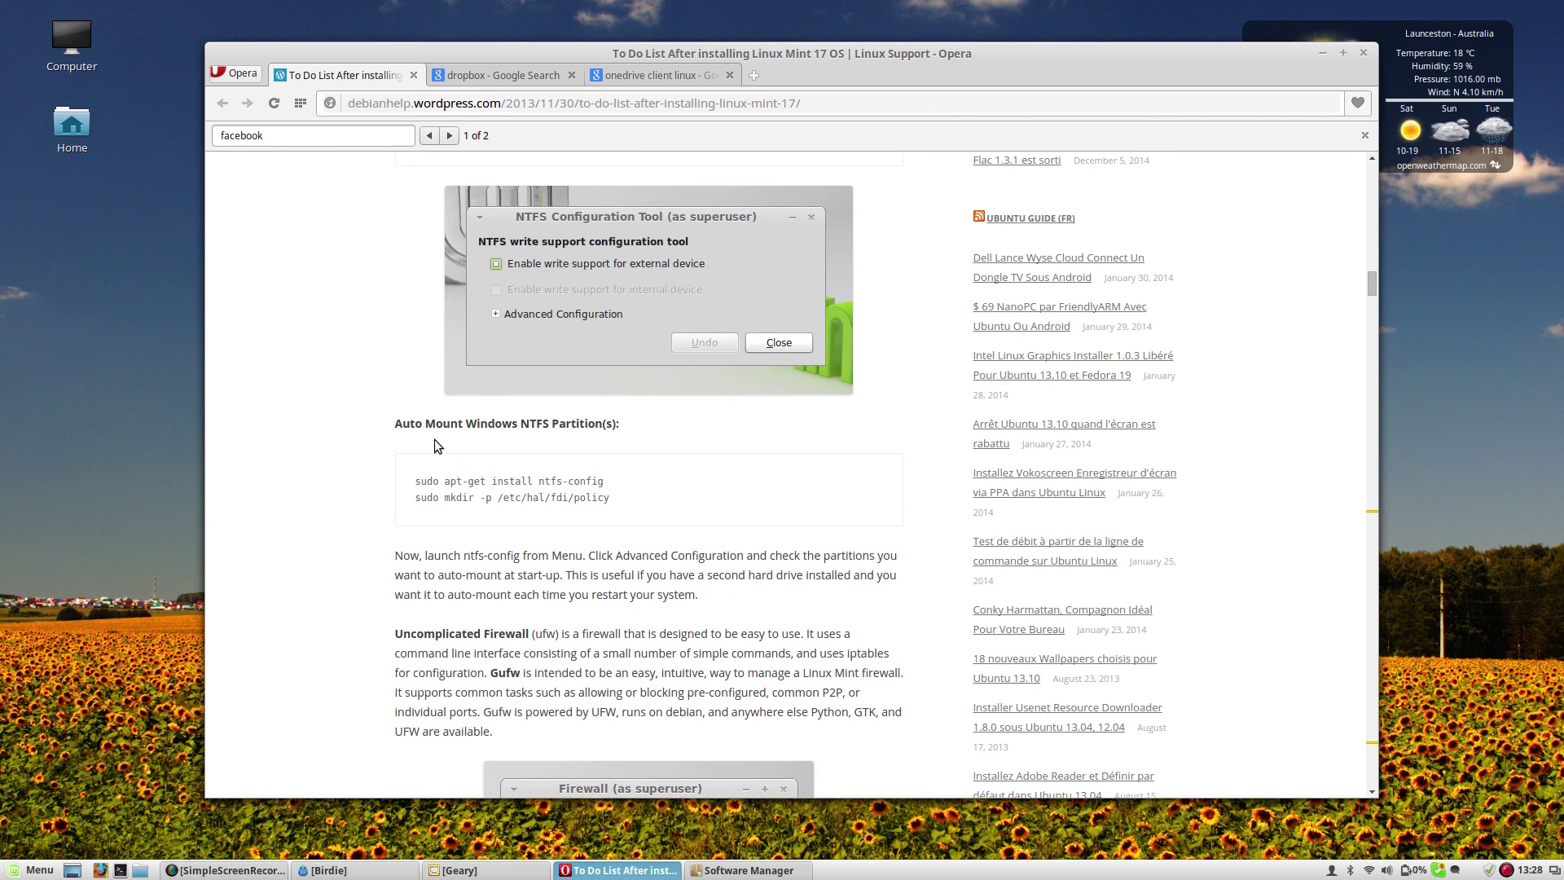
{"action": "mouse_move", "coordinate": [405, 485]}
{"action": "left_mouse_down"}
{"action": "mouse_move", "coordinate": [613, 482]}
{"action": "mouse_move", "coordinate": [420, 494]}
{"action": "mouse_move", "coordinate": [405, 478]}
{"action": "left_mouse_up"}
{"action": "key", "text": "super+c"}
- In a new terminal, install ntfs-config with sudo apt-get install ntfs-config, entering the account password
{"action": "left_click", "coordinate": [619, 482]}
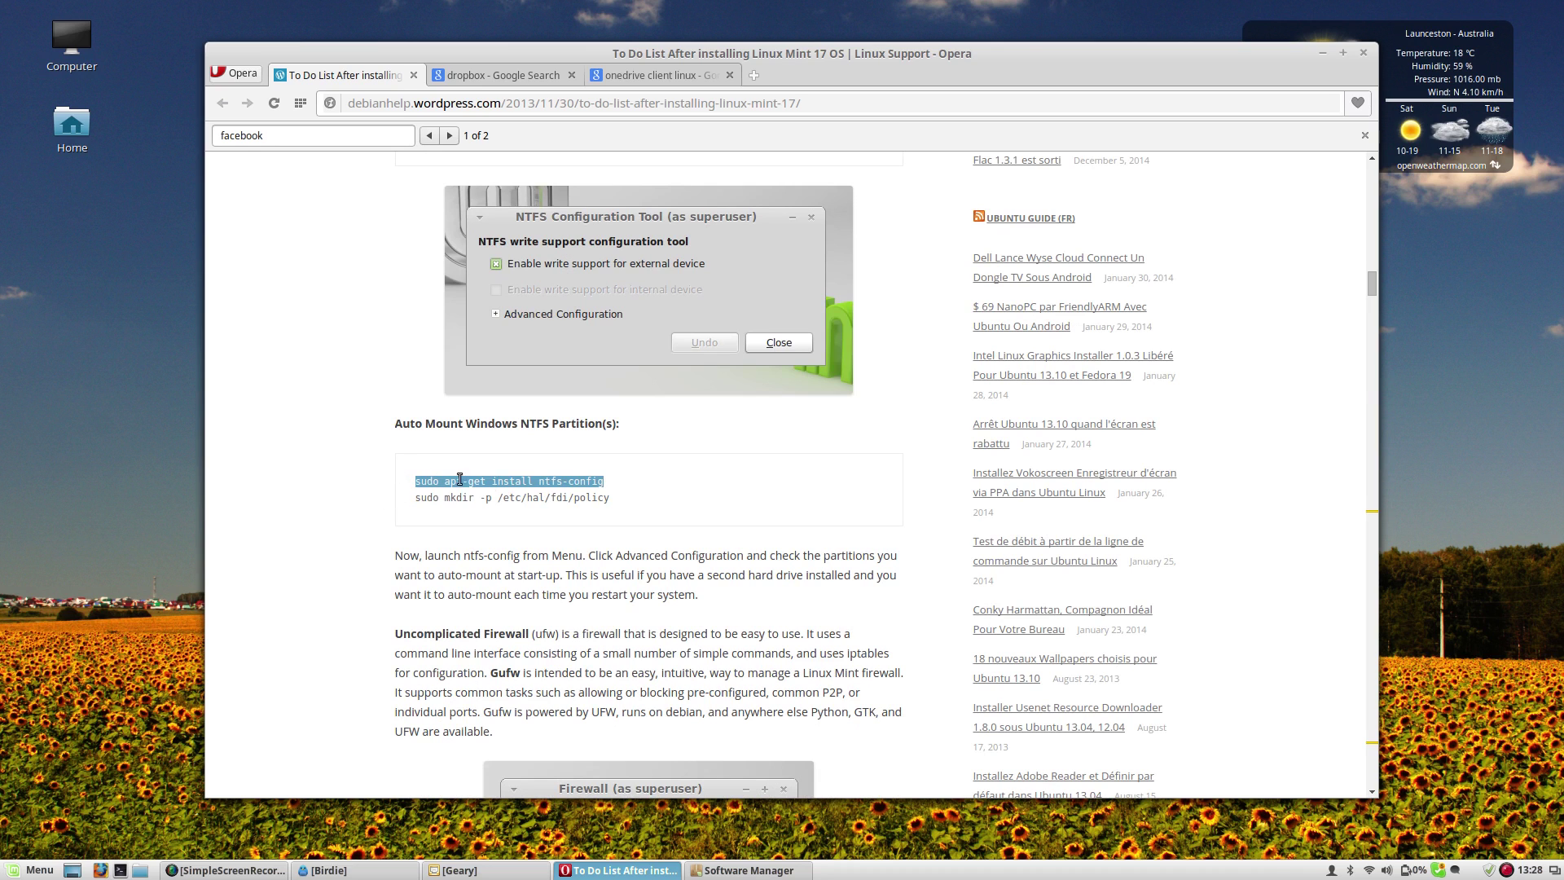
{"action": "key", "text": "ctrl+alt+t"}
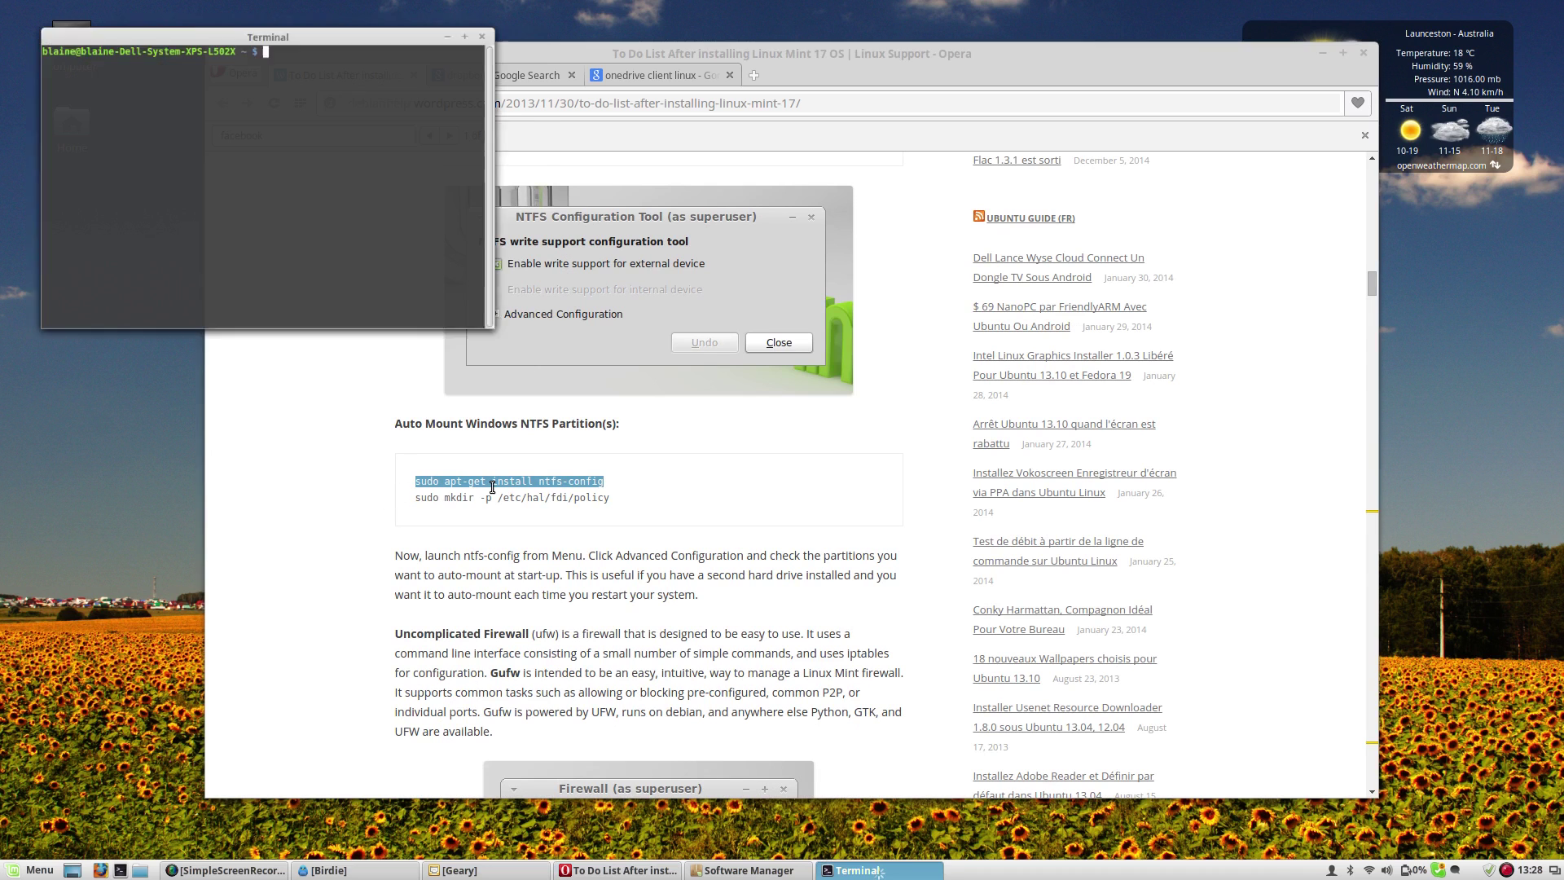
{"action": "left_click_drag", "start_coordinate": [348, 9], "coordinate": [1198, 216]}
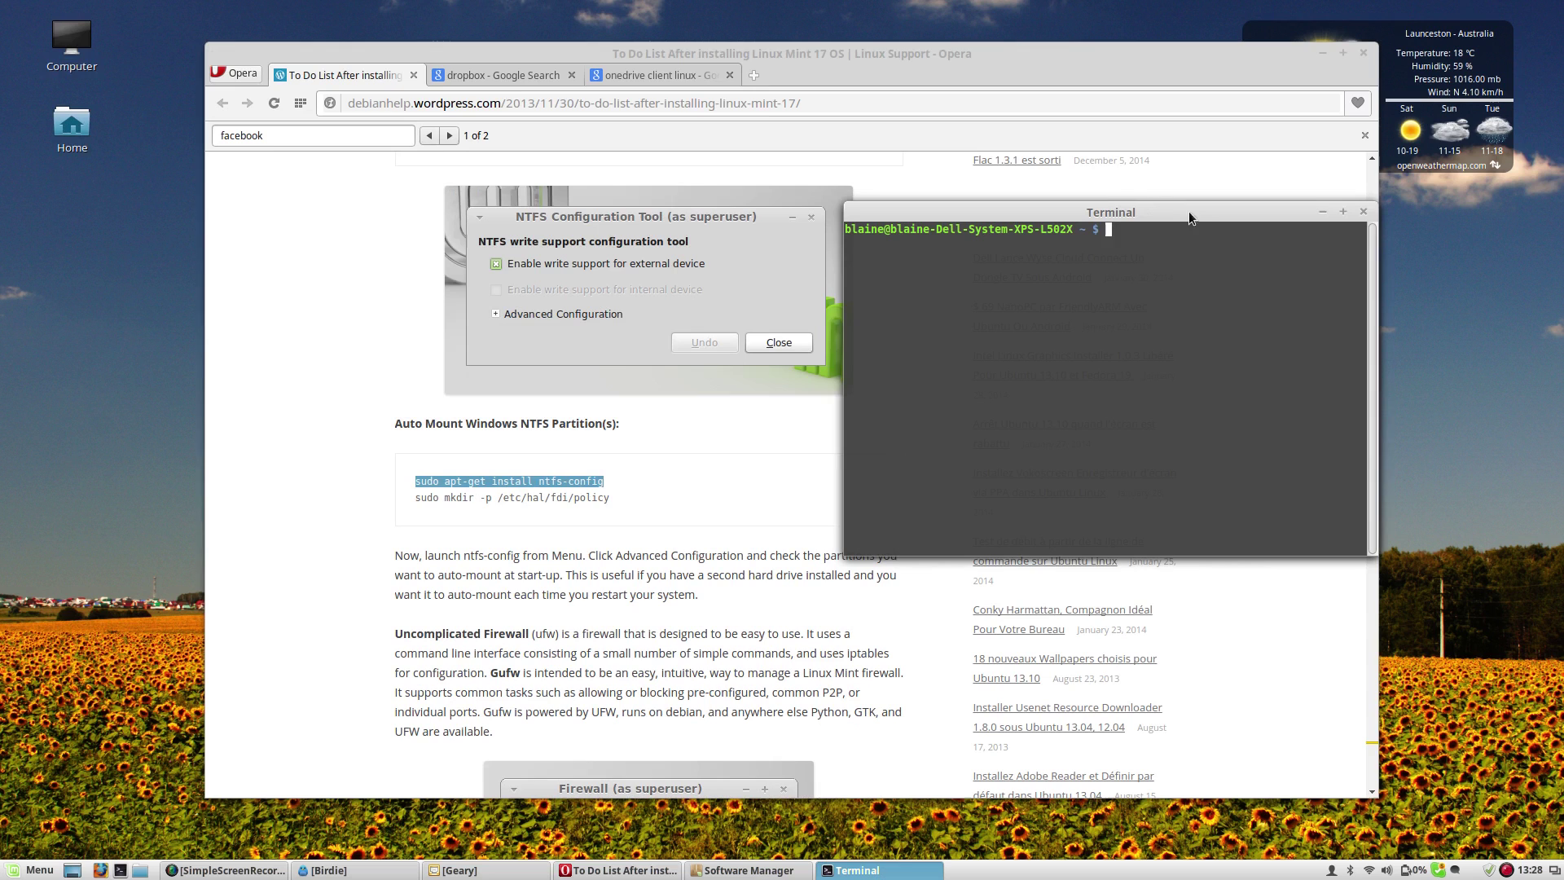
{"action": "left_click_drag", "start_coordinate": [1100, 211], "coordinate": [1173, 195]}
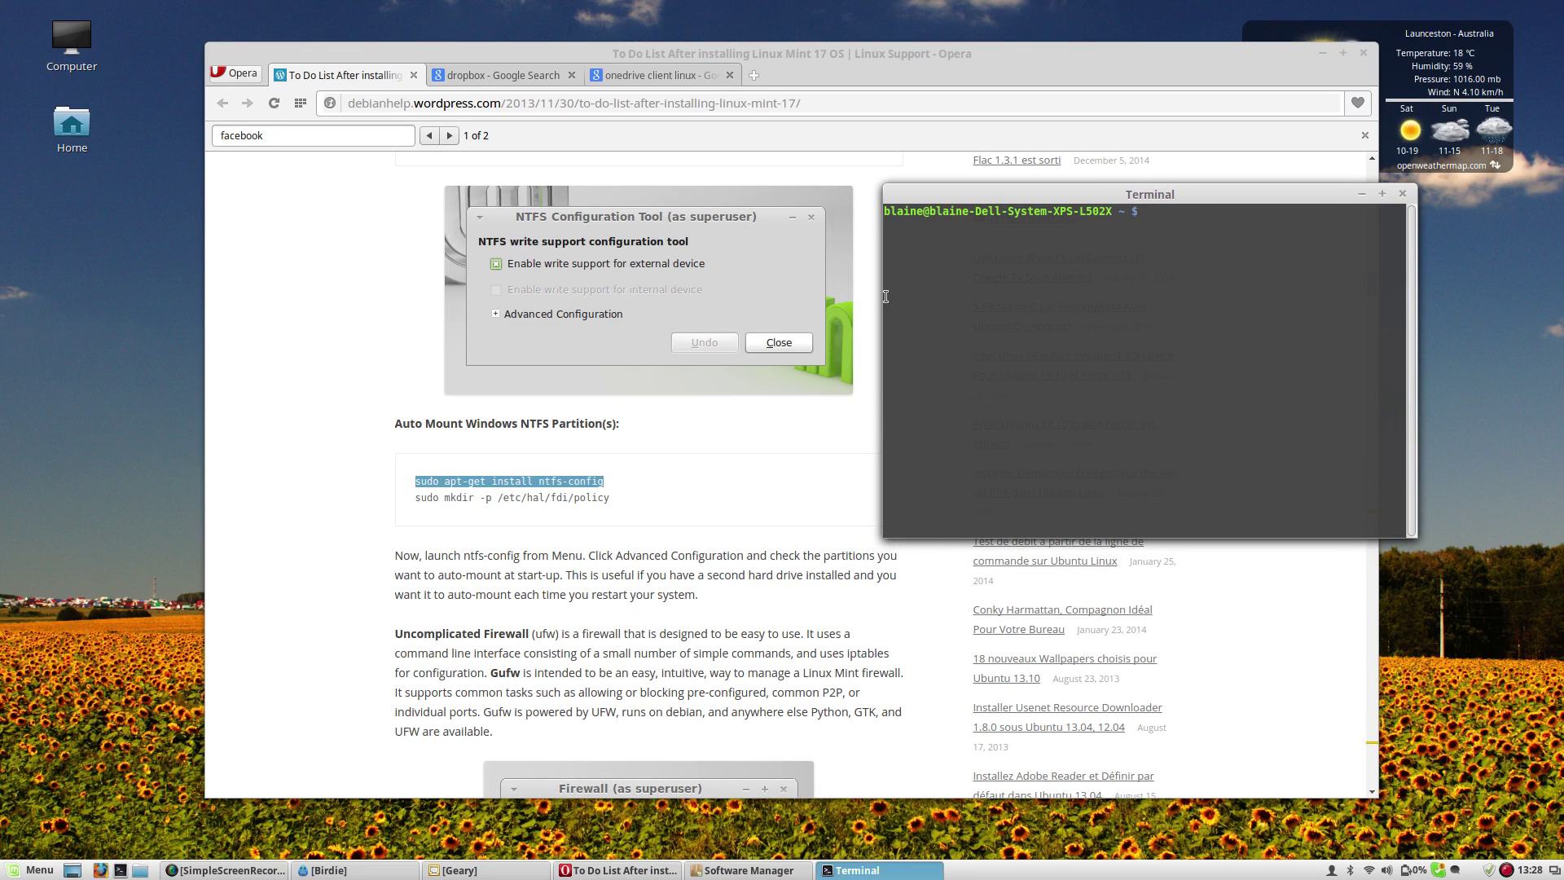
{"action": "middle_click", "coordinate": [1169, 219]}
{"action": "key", "text": "Return"}
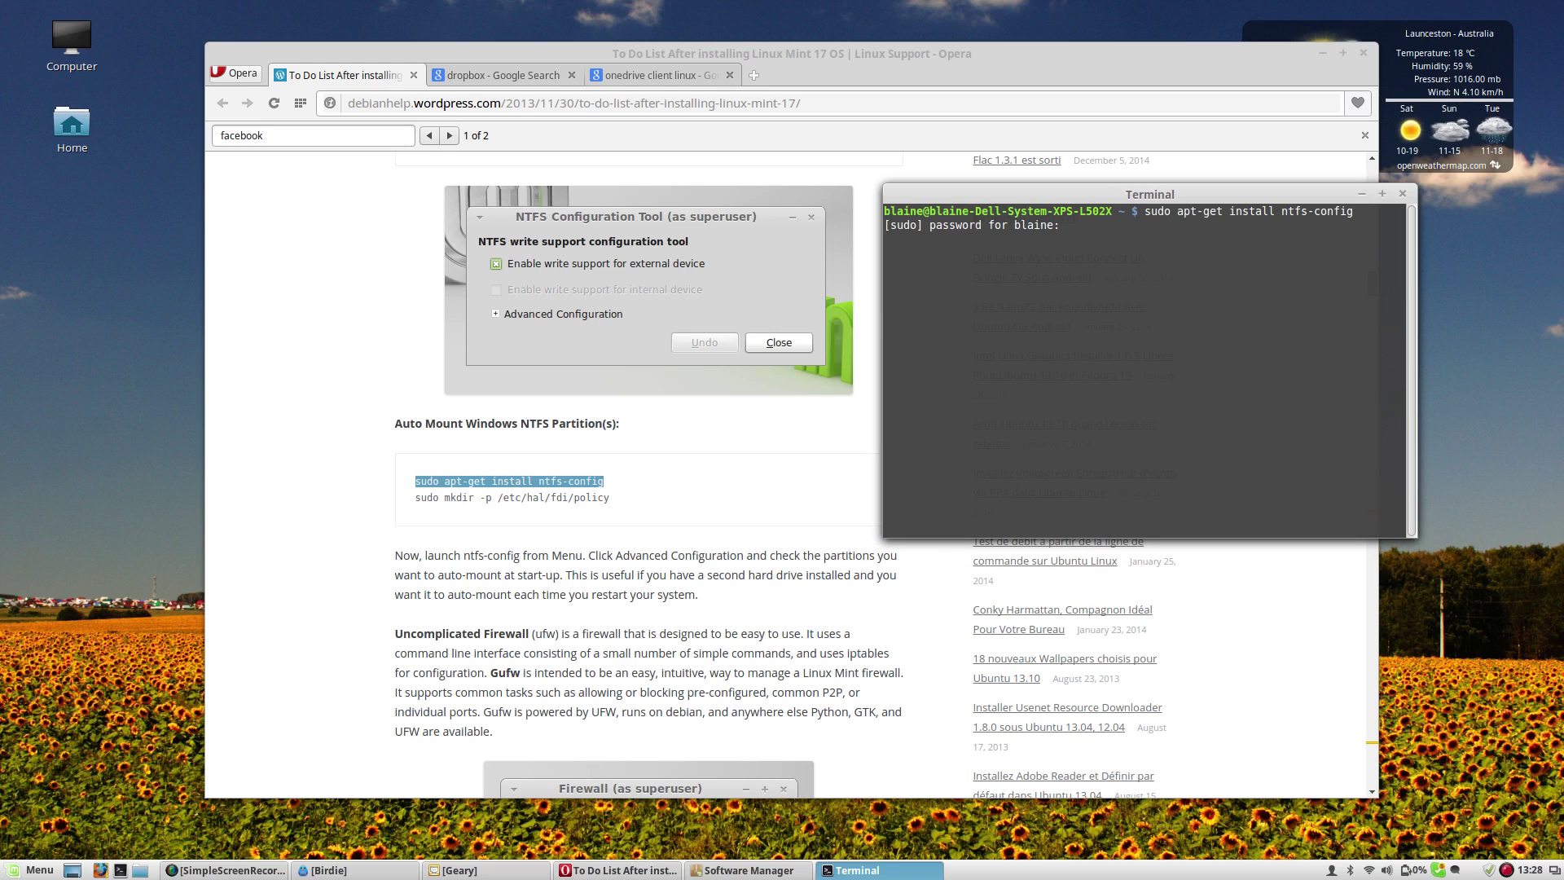
{"action": "key", "text": "Return"}
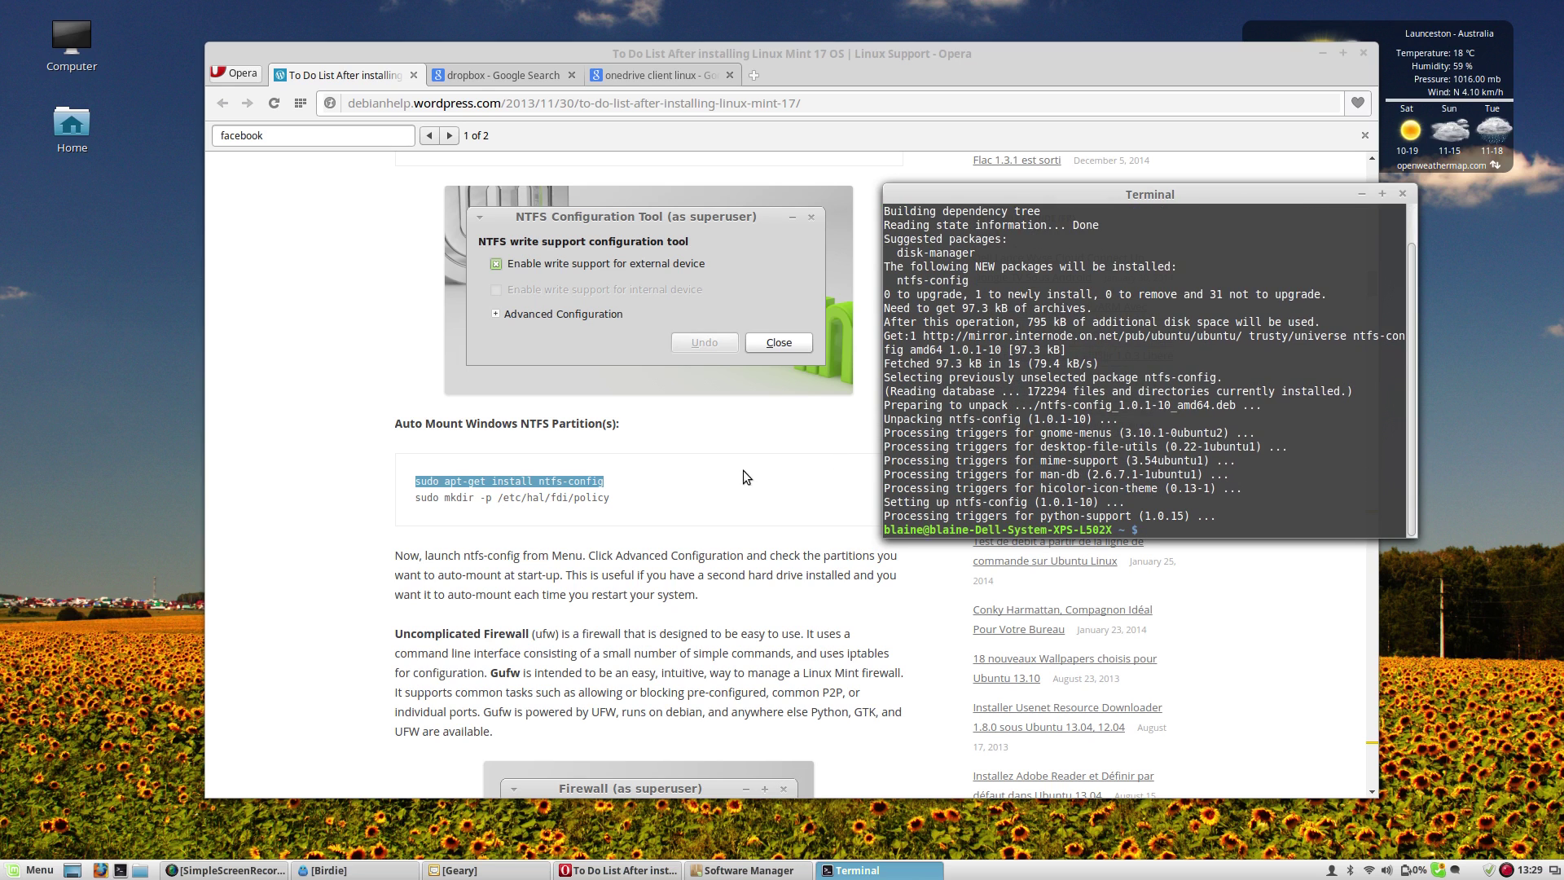
- Copy the mkdir command from the article and create /etc/hal/fdi/policy with sudo mkdir -p
{"action": "left_click", "coordinate": [621, 504]}
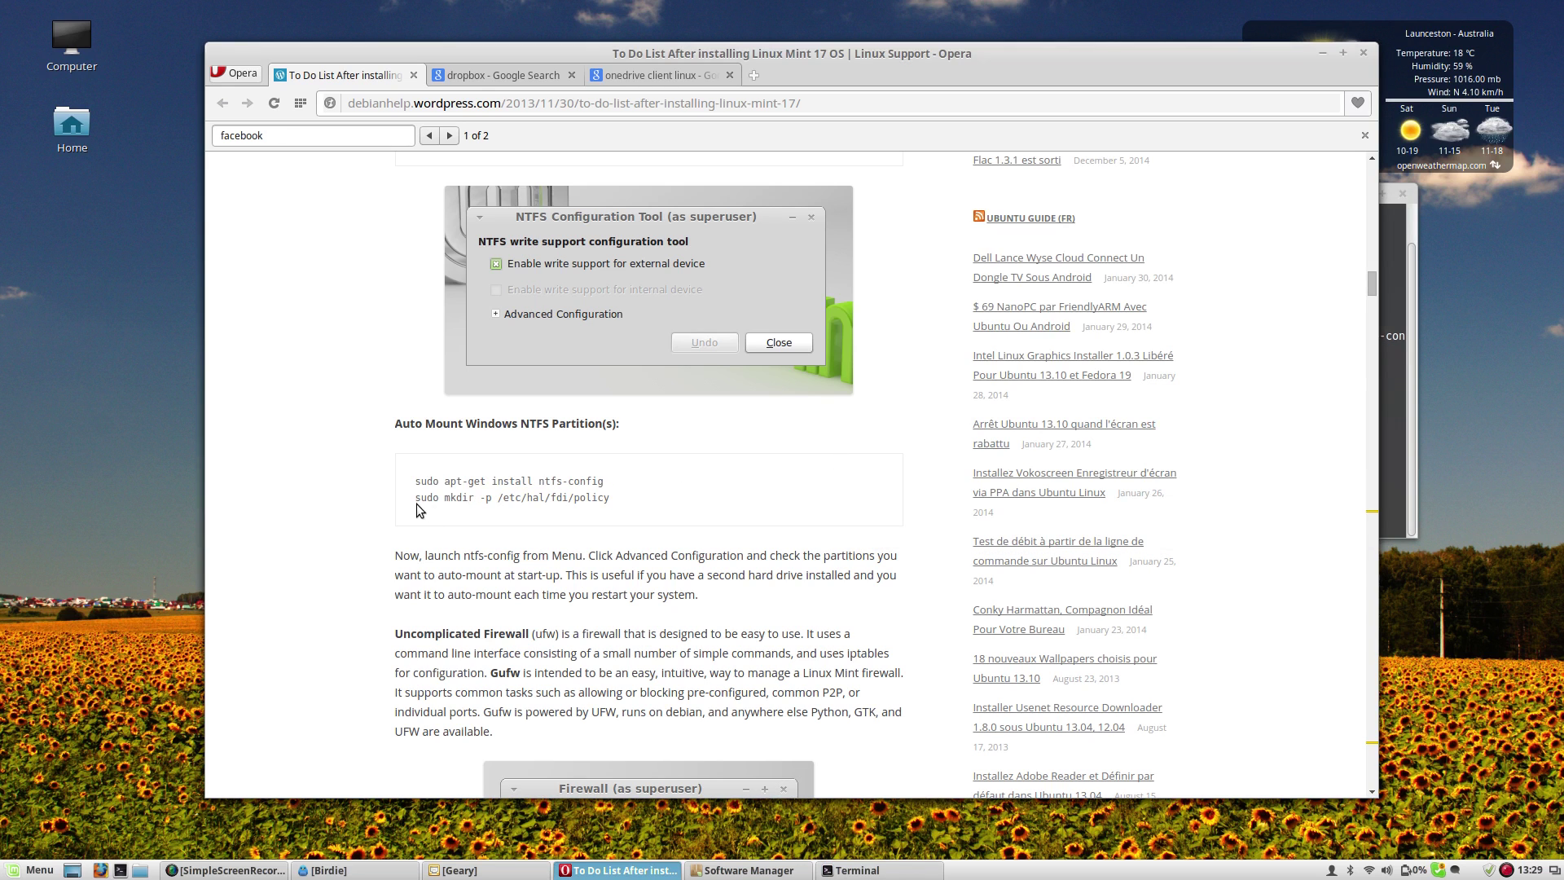
{"action": "left_click_drag", "start_coordinate": [416, 502], "coordinate": [652, 494]}
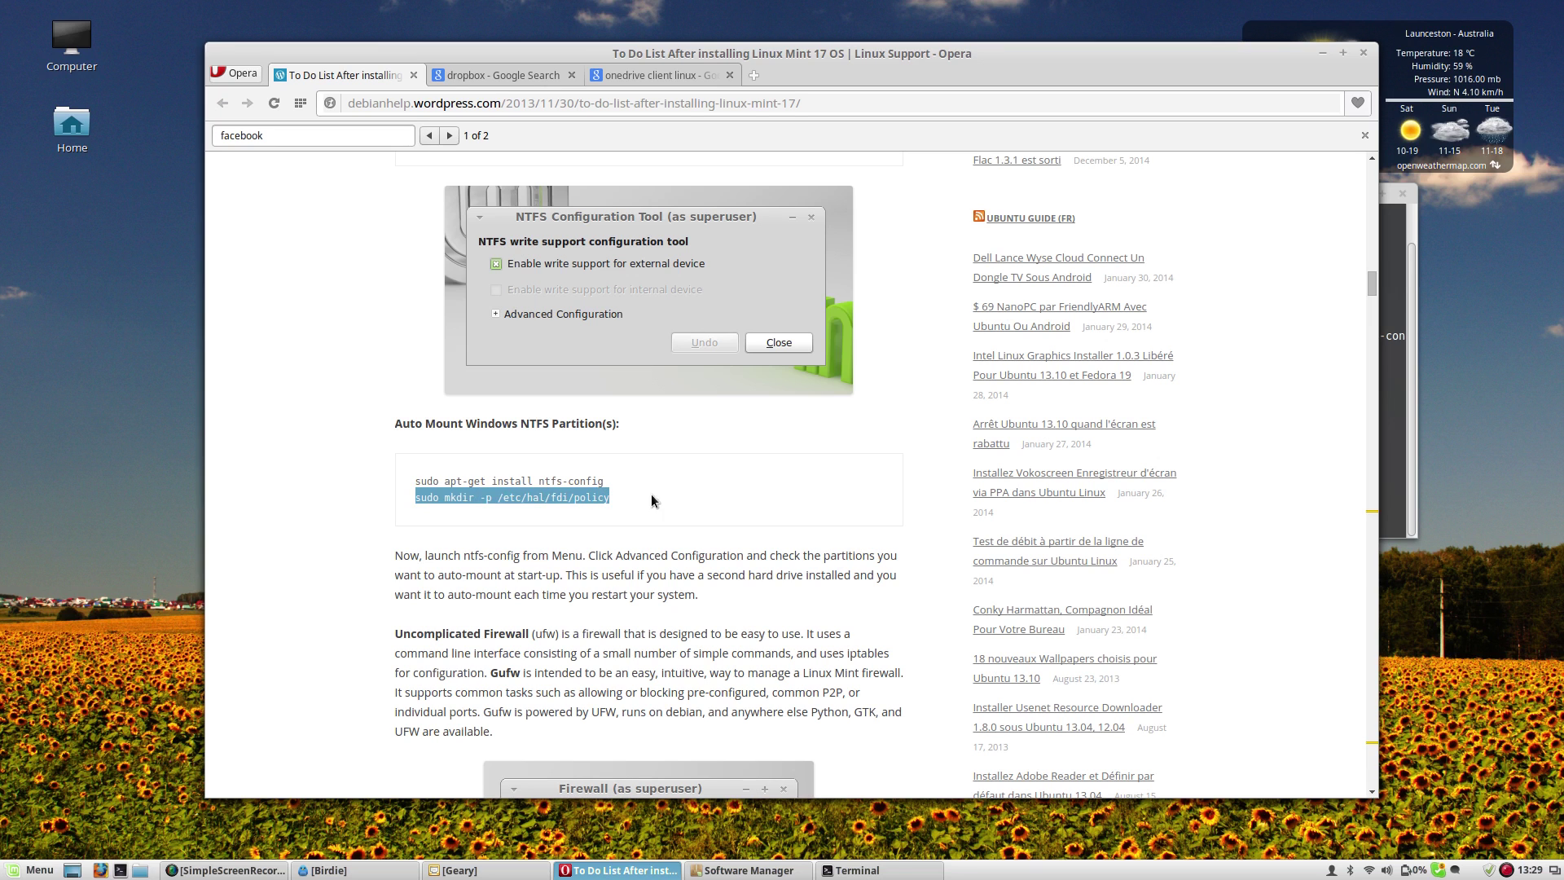
{"action": "left_click", "coordinate": [1396, 438]}
{"action": "middle_click", "coordinate": [1192, 528]}
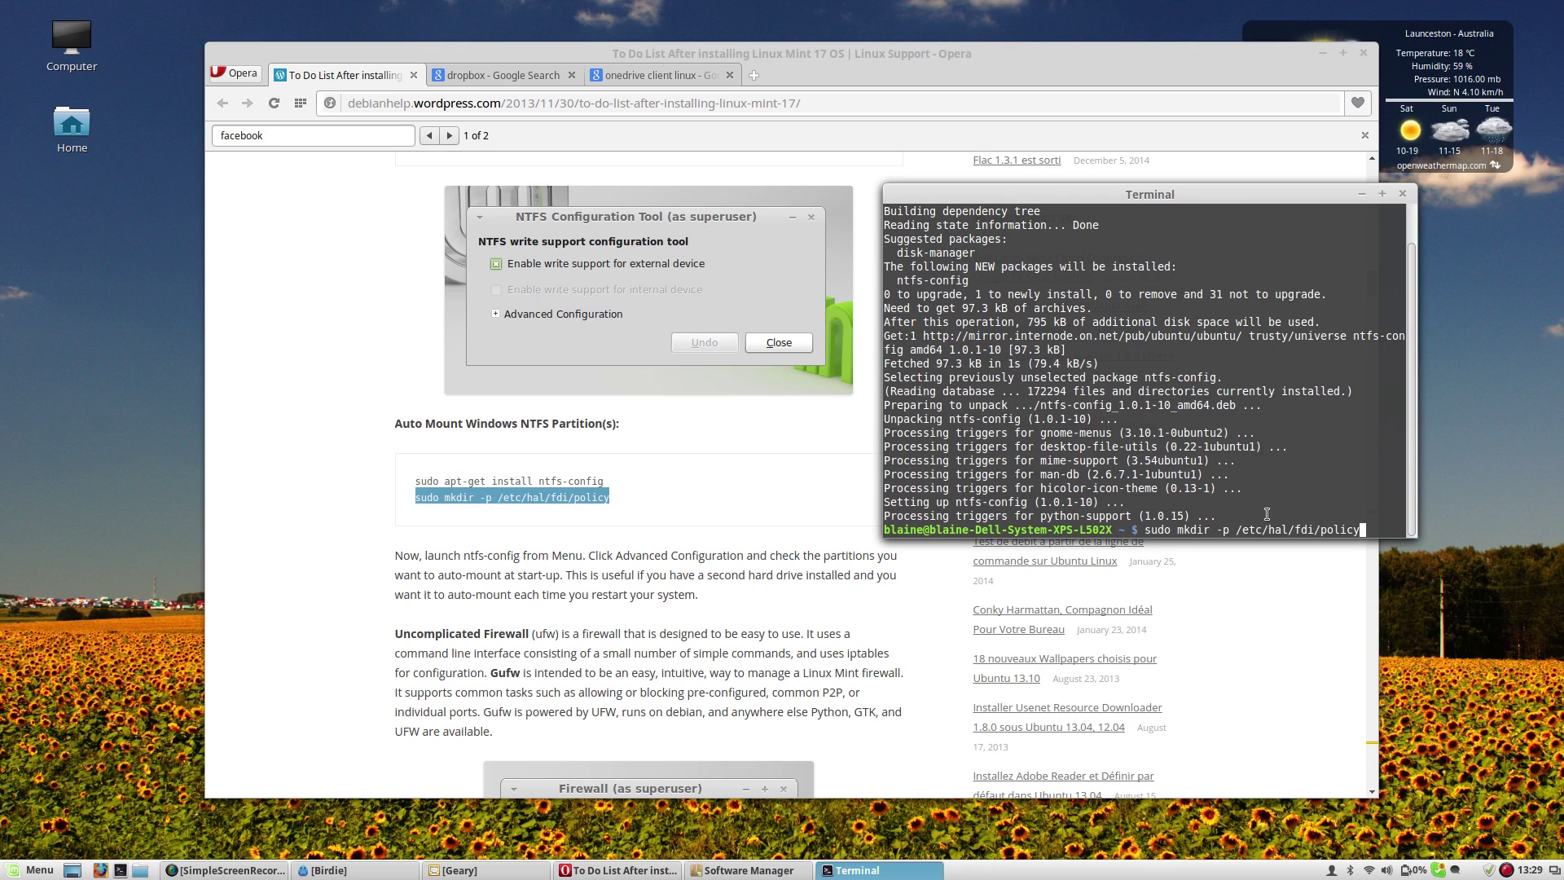
{"action": "key", "text": "Return"}
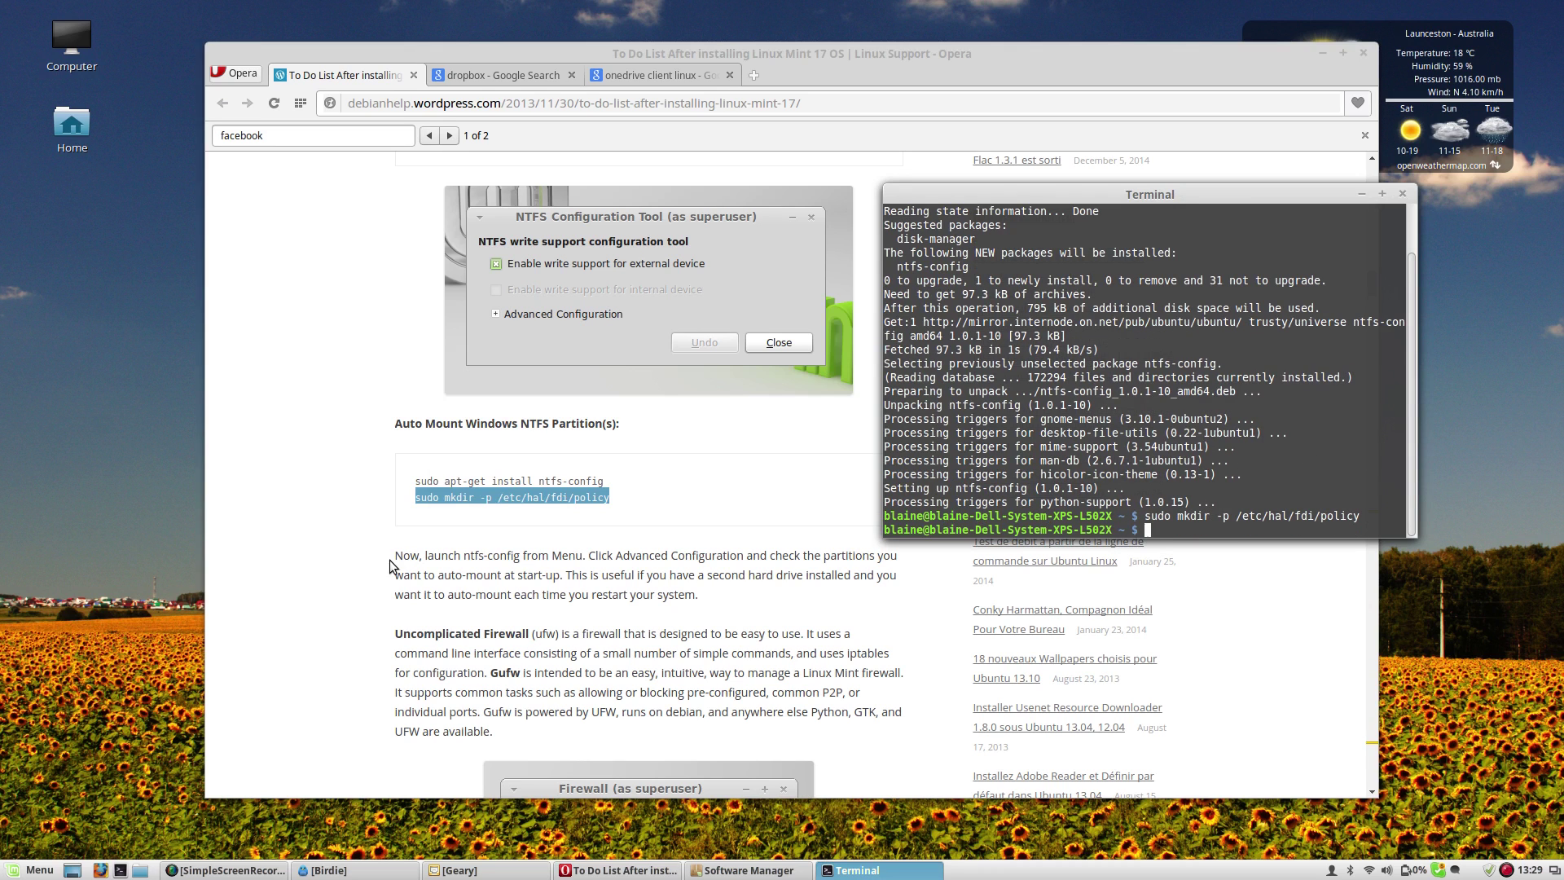
{"action": "left_click", "coordinate": [421, 566]}
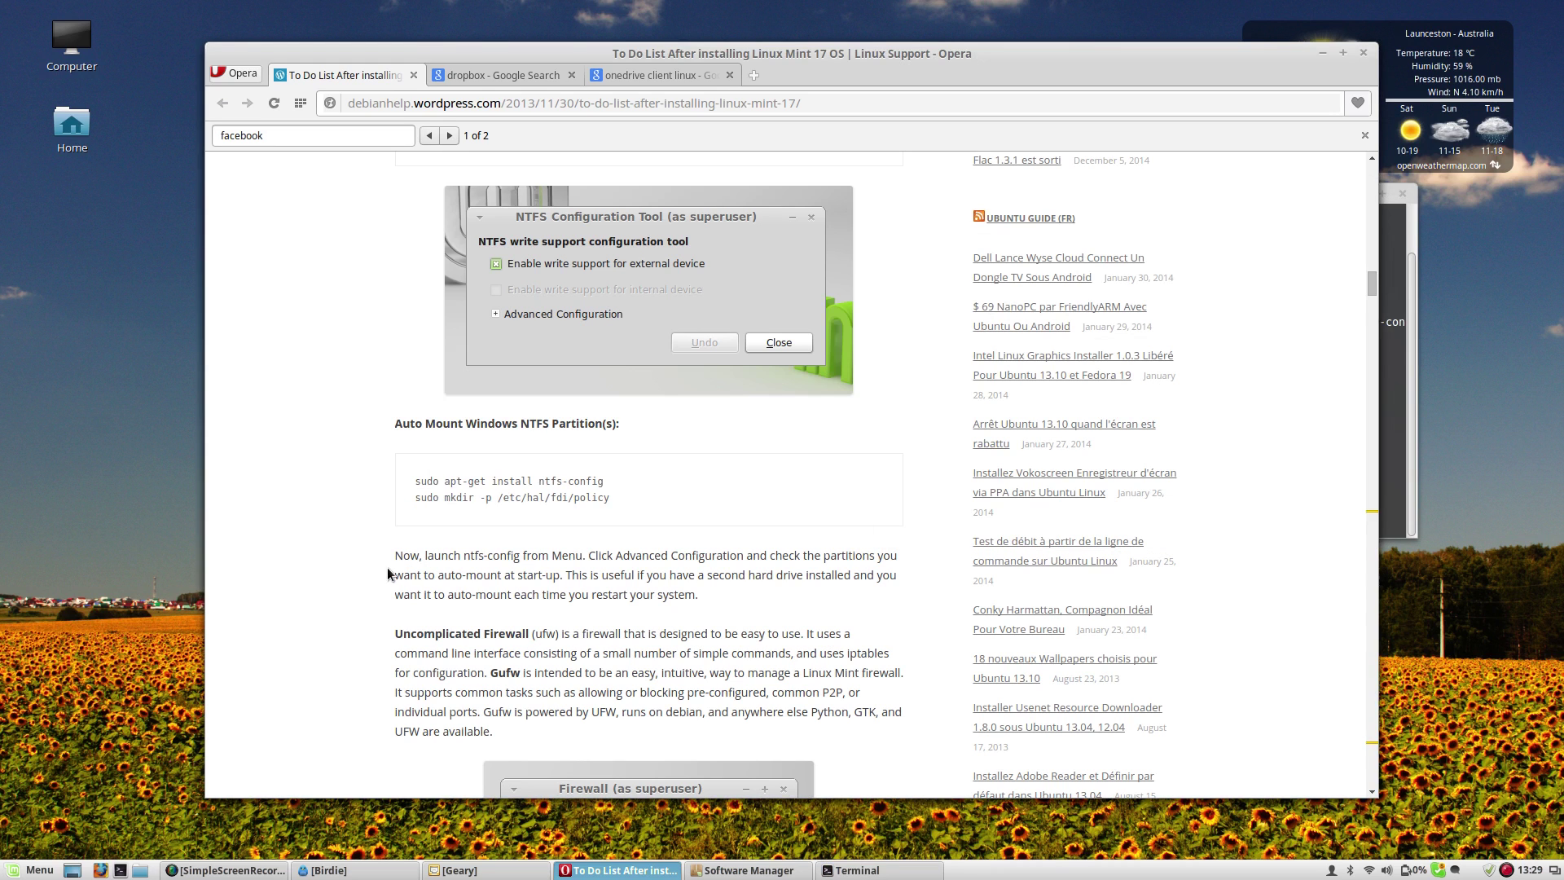
- Launch the NTFS Configuration Tool from the menu and authenticate with the administrator password
{"action": "key", "text": "super"}
{"action": "type", "text": "ntfs"}
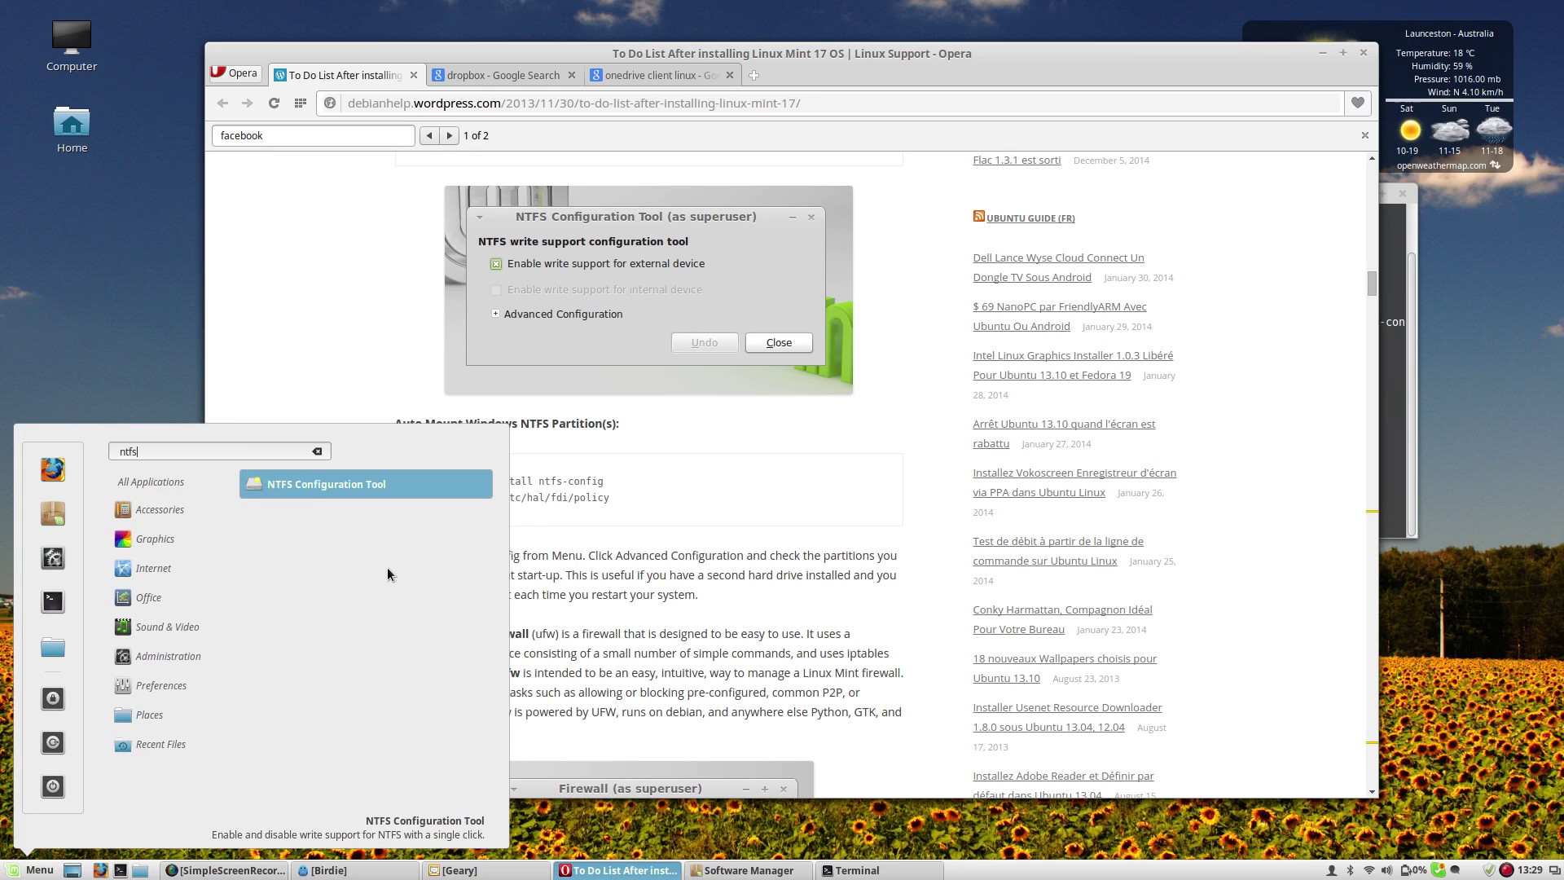
{"action": "key", "text": "Return"}
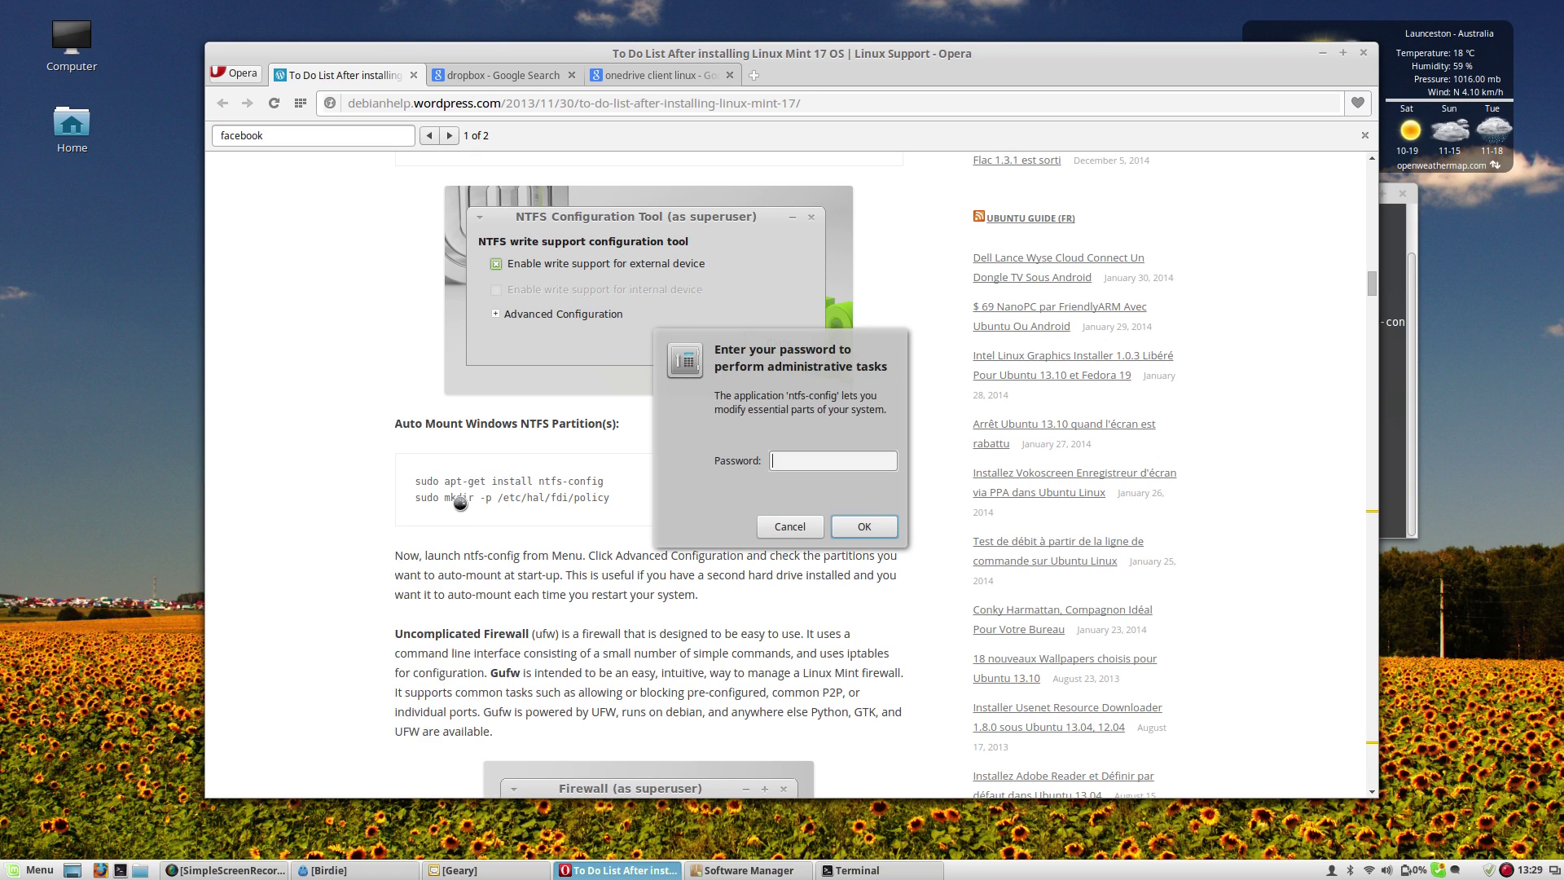
{"action": "type", "text": "********"}
{"action": "key", "text": "Return"}
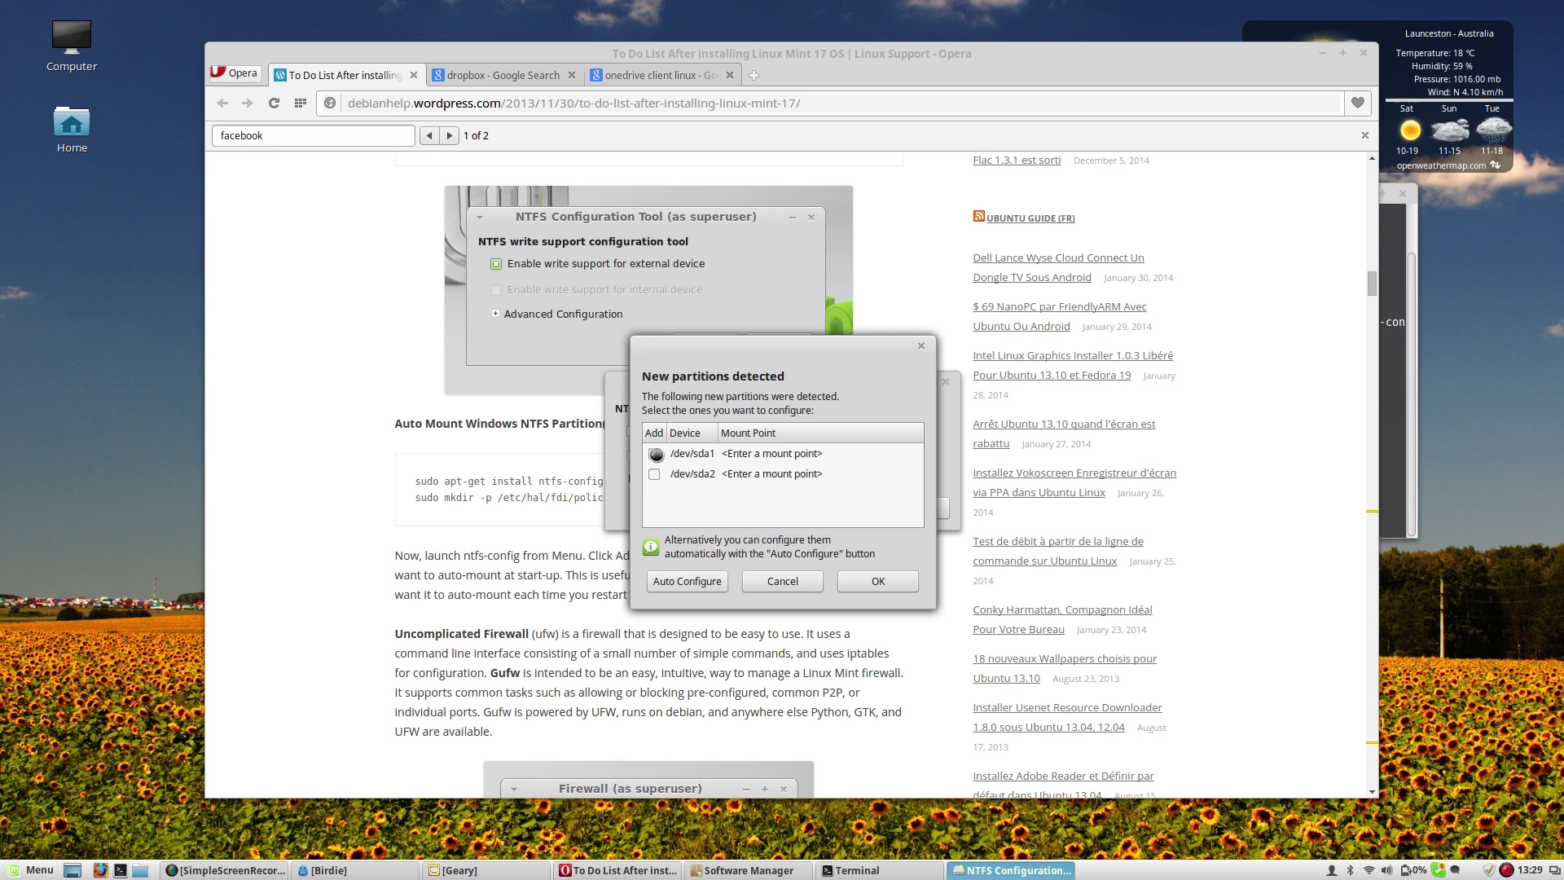
- Mark /dev/sda2 for auto-mounting at /media/Data and confirm
{"action": "left_click", "coordinate": [654, 475]}
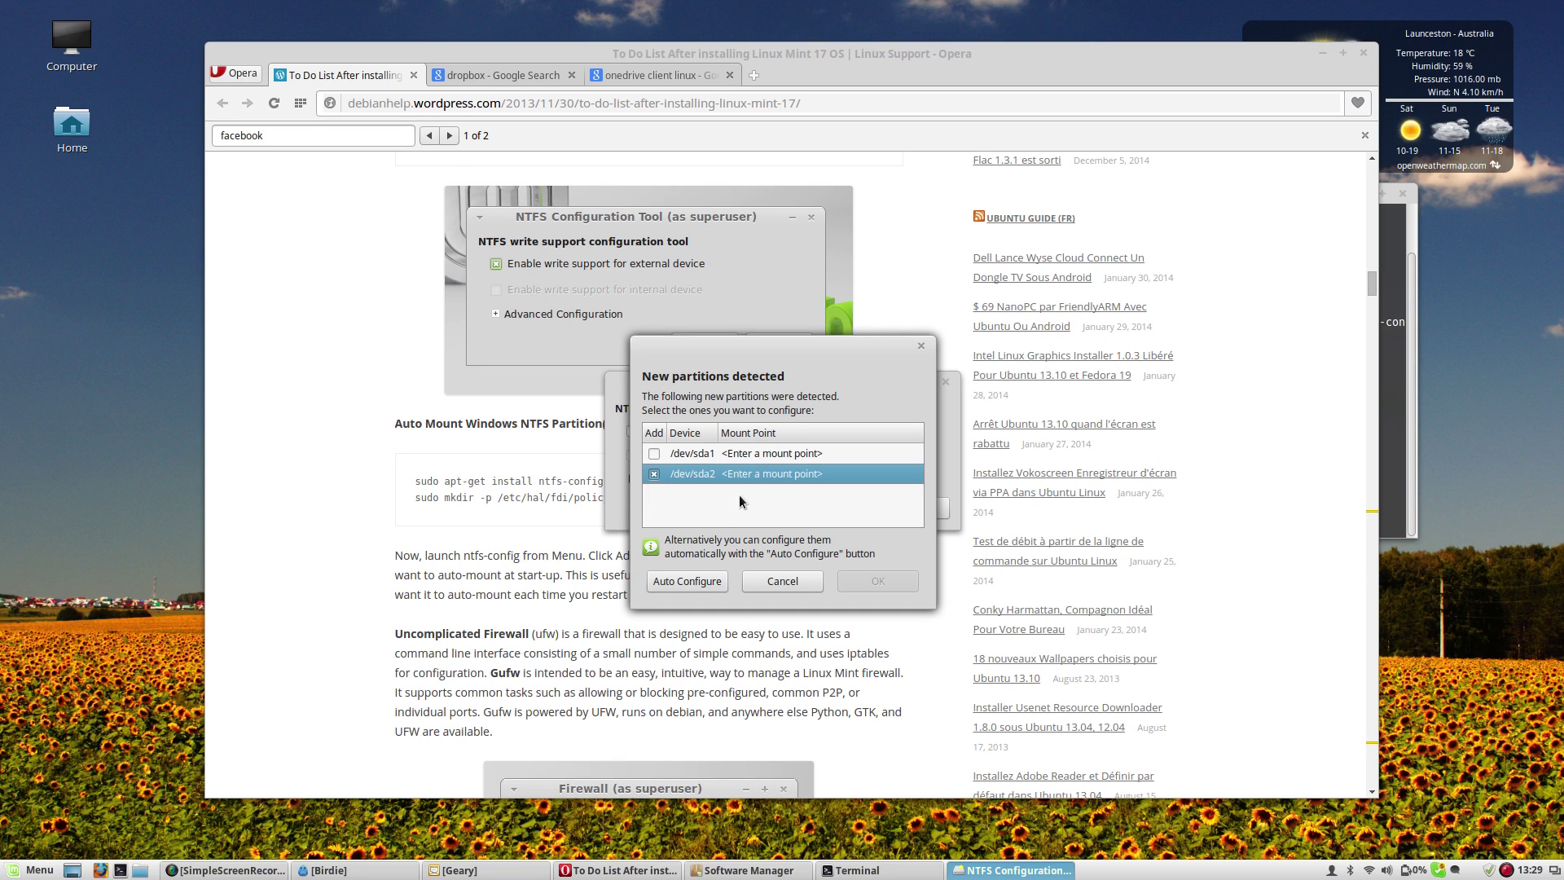
{"action": "left_click", "coordinate": [756, 474]}
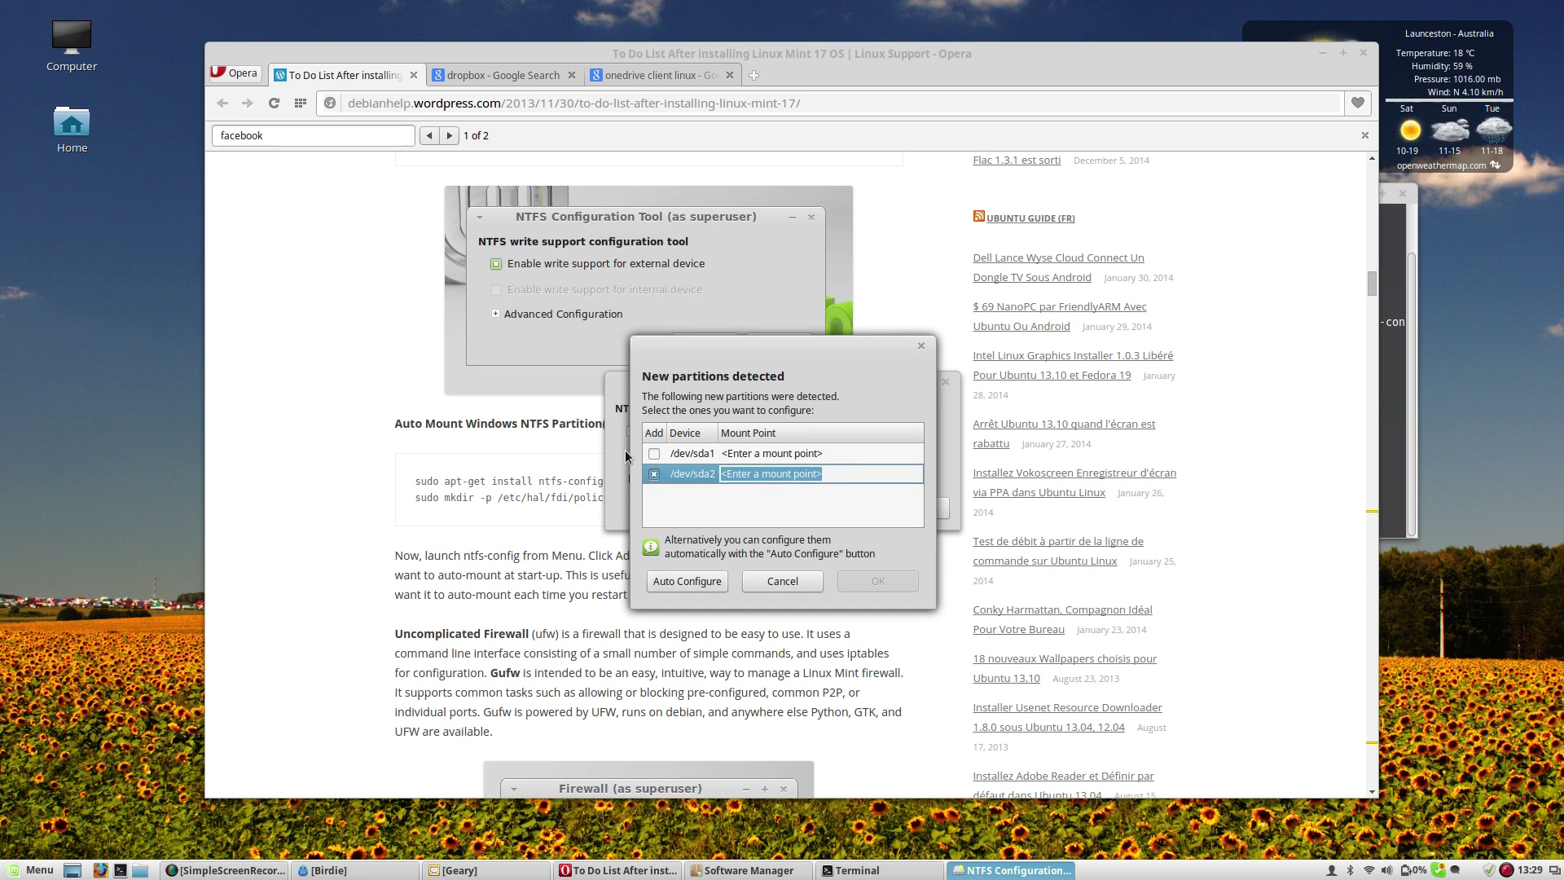
{"action": "type", "text": "/media/"}
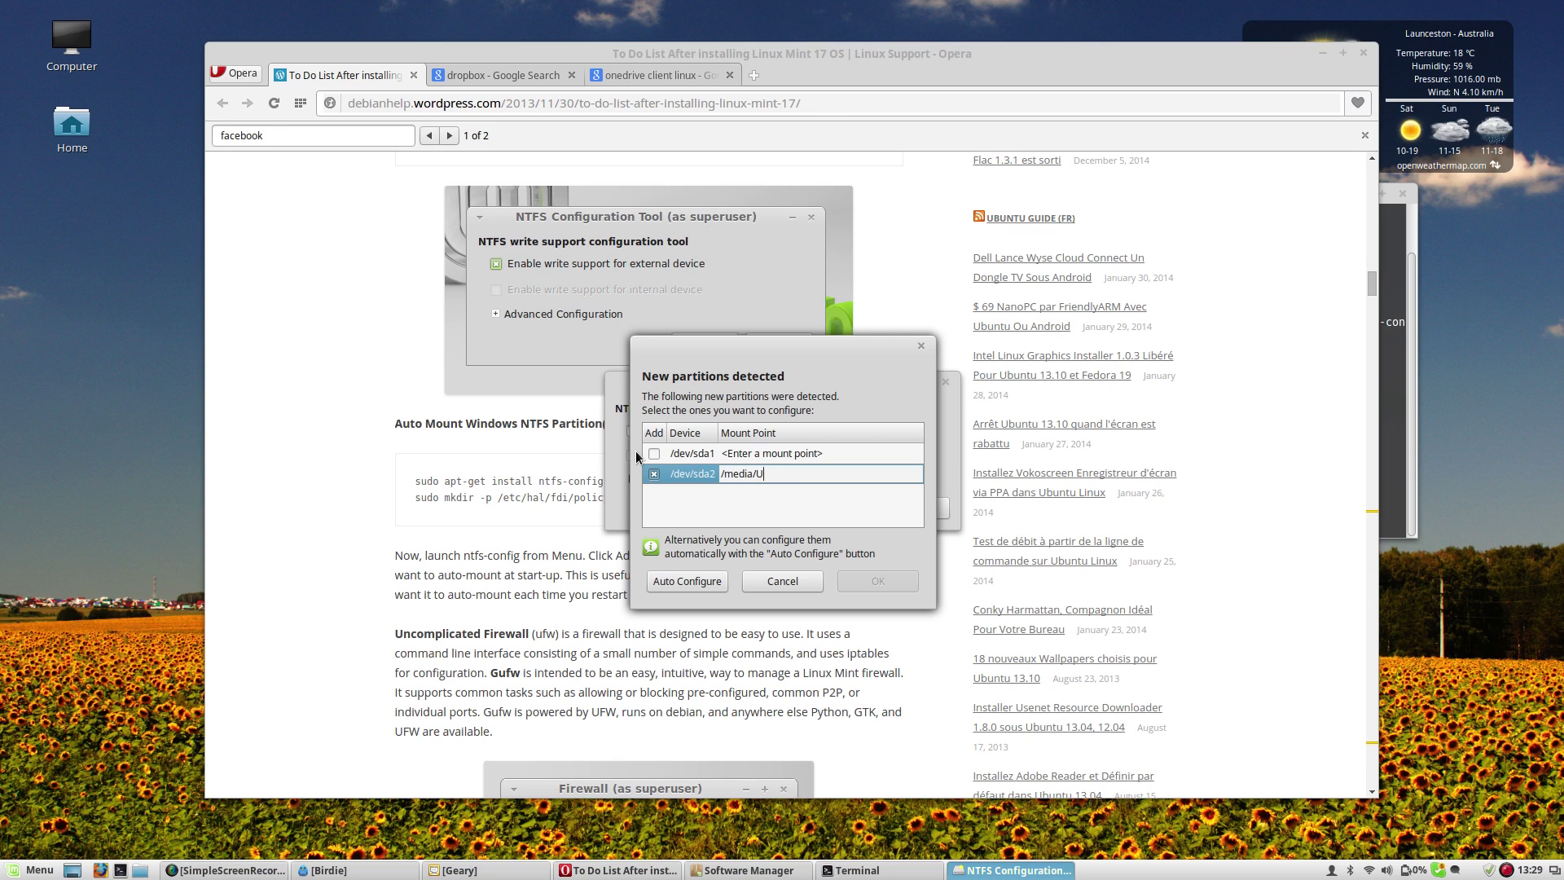
{"action": "type", "text": "Data"}
{"action": "left_click", "coordinate": [802, 502]}
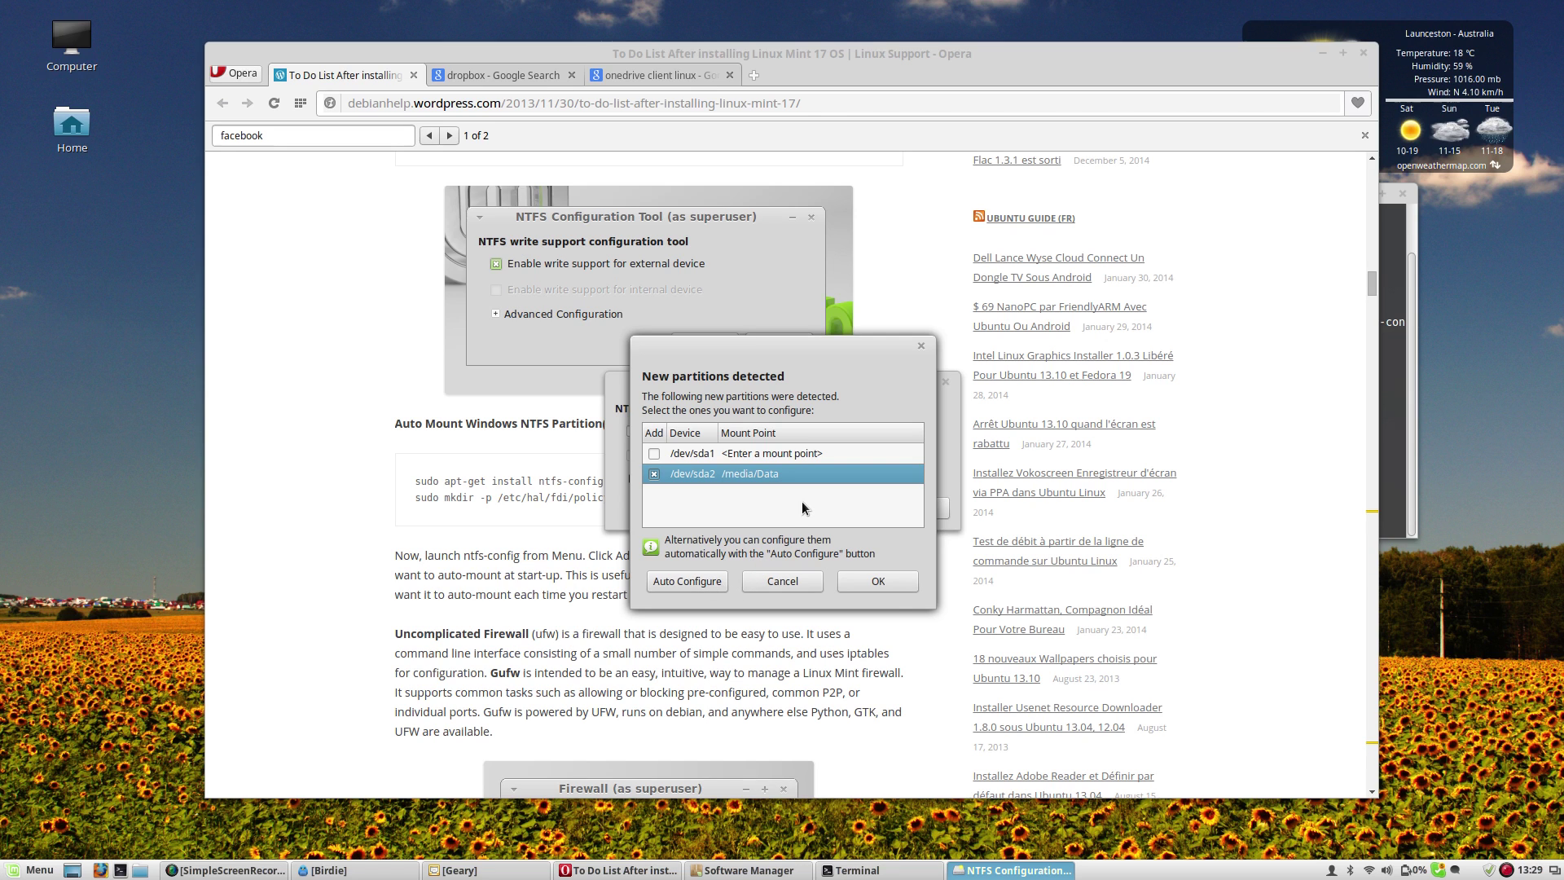
{"action": "left_click", "coordinate": [864, 581]}
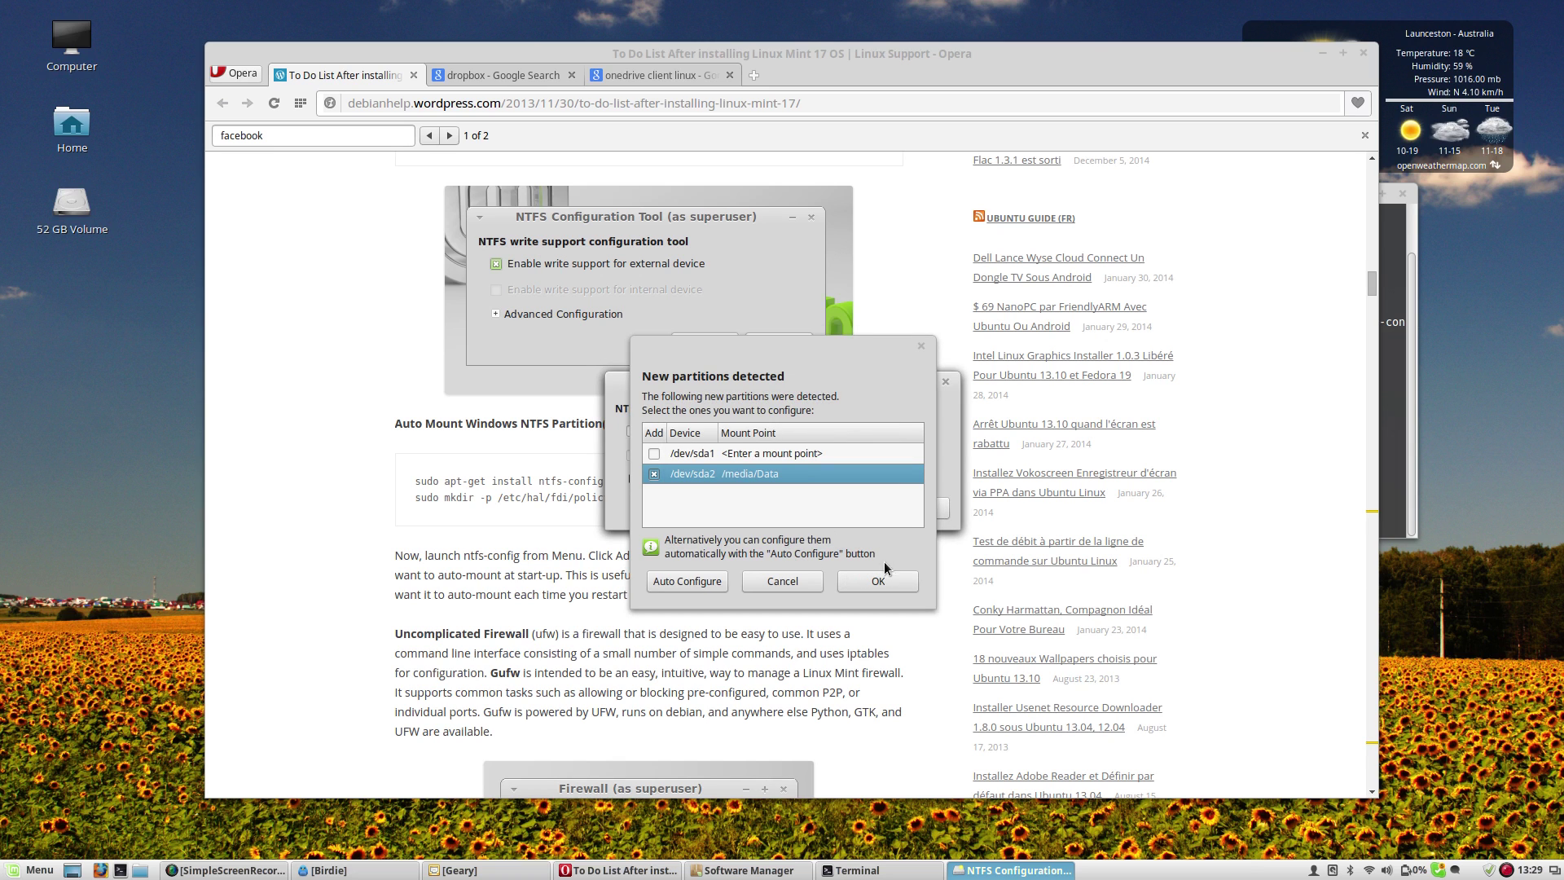
- Enable write support for both internal drives and external devices, then close the tool
{"action": "left_click", "coordinate": [886, 577]}
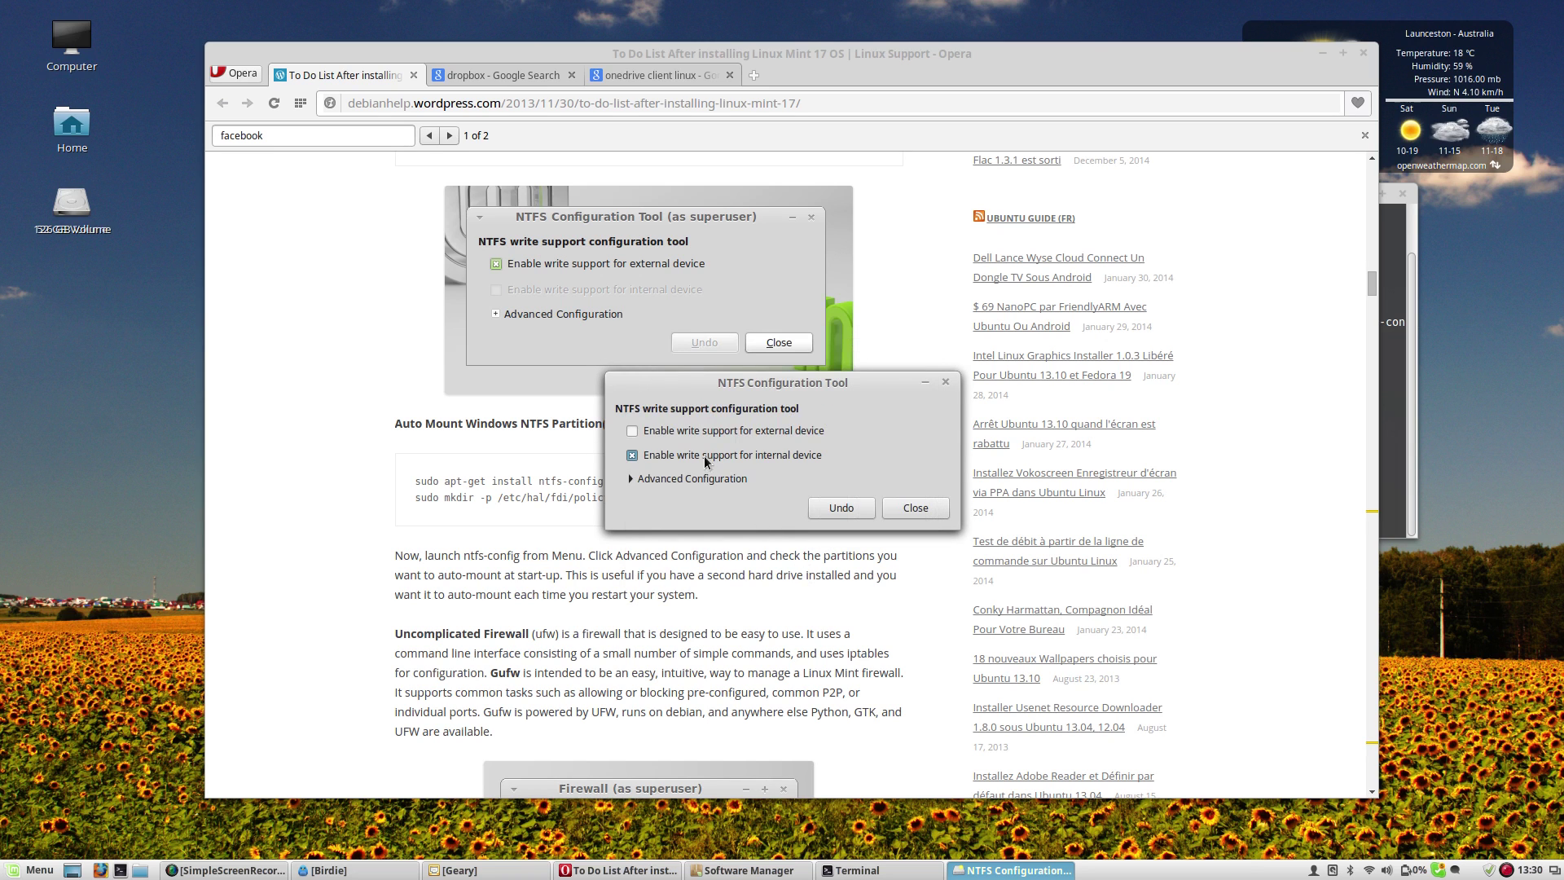
{"action": "left_click", "coordinate": [689, 436]}
{"action": "left_click", "coordinate": [707, 478]}
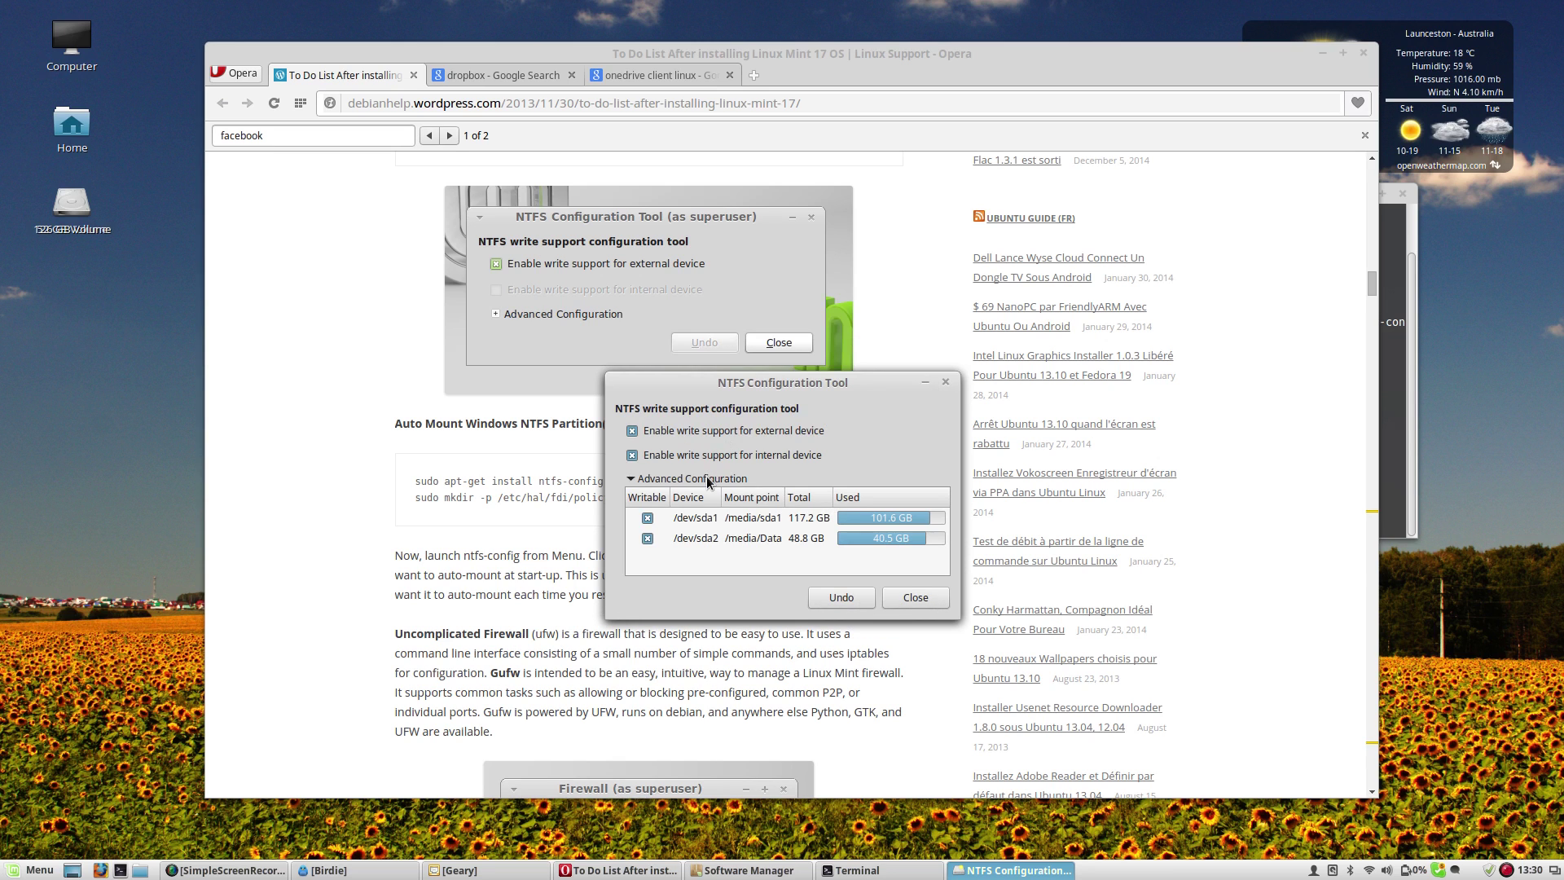
{"action": "left_click", "coordinate": [688, 480]}
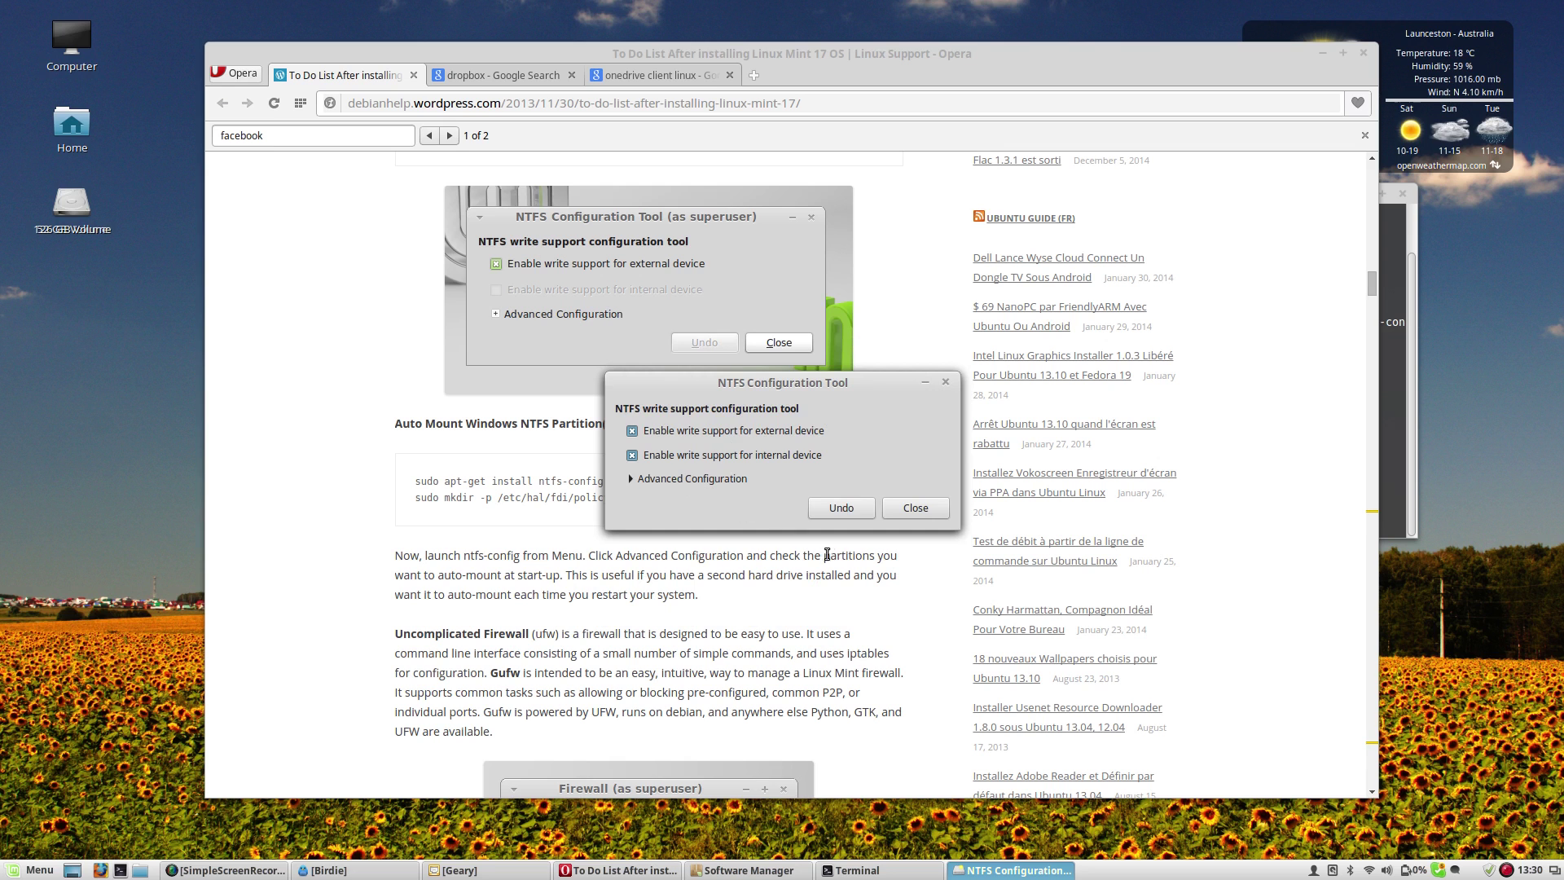
{"action": "left_click", "coordinate": [906, 510]}
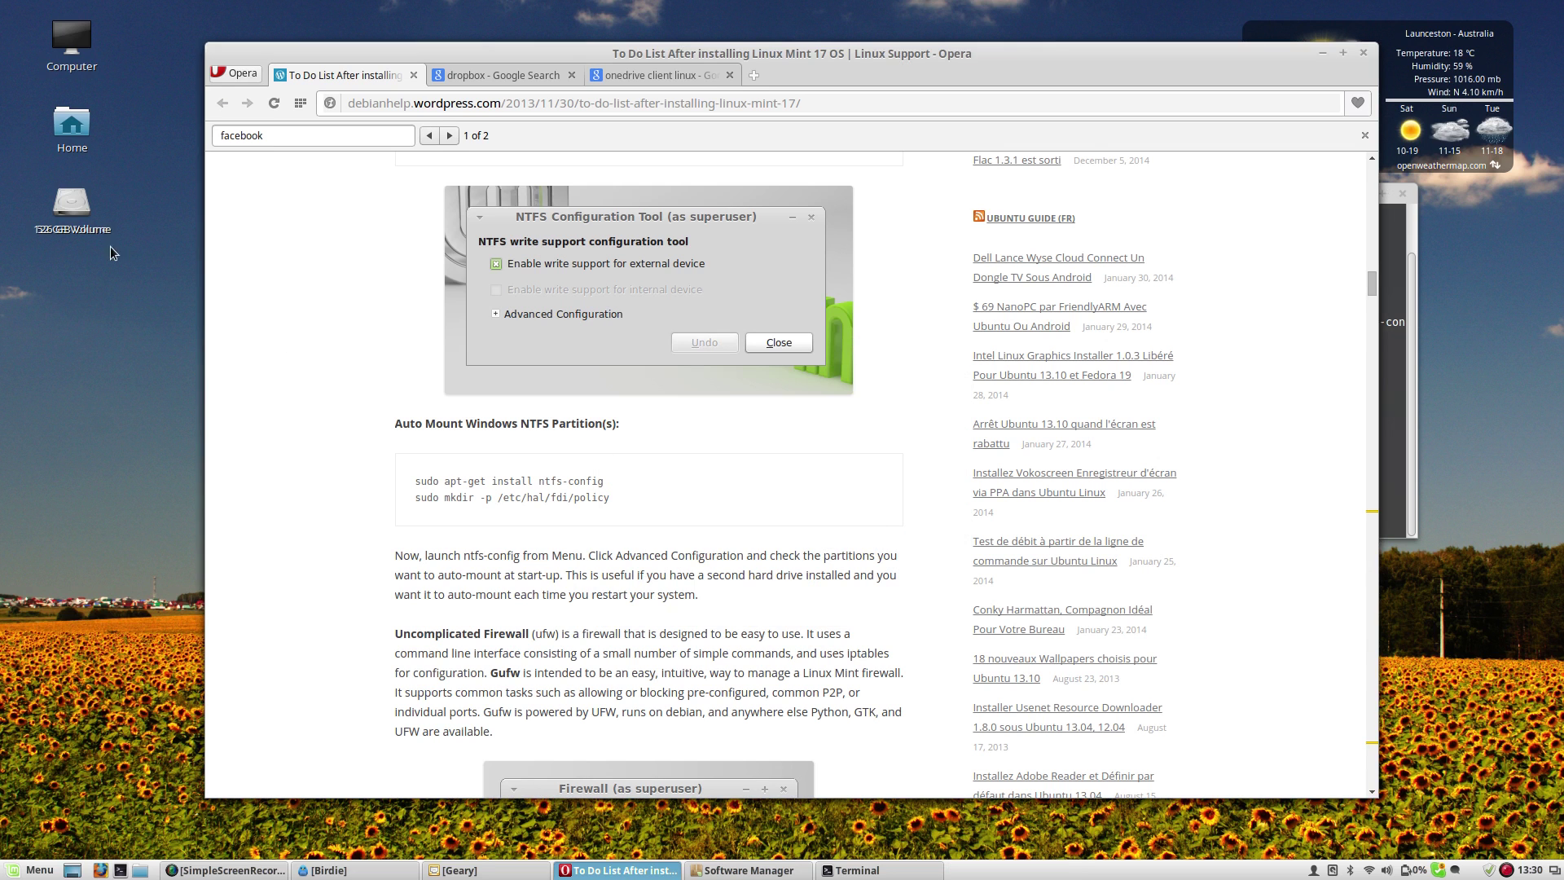
- Search Software Manager for 'docky', install it, and close the window once finished
{"action": "left_click", "coordinate": [79, 226]}
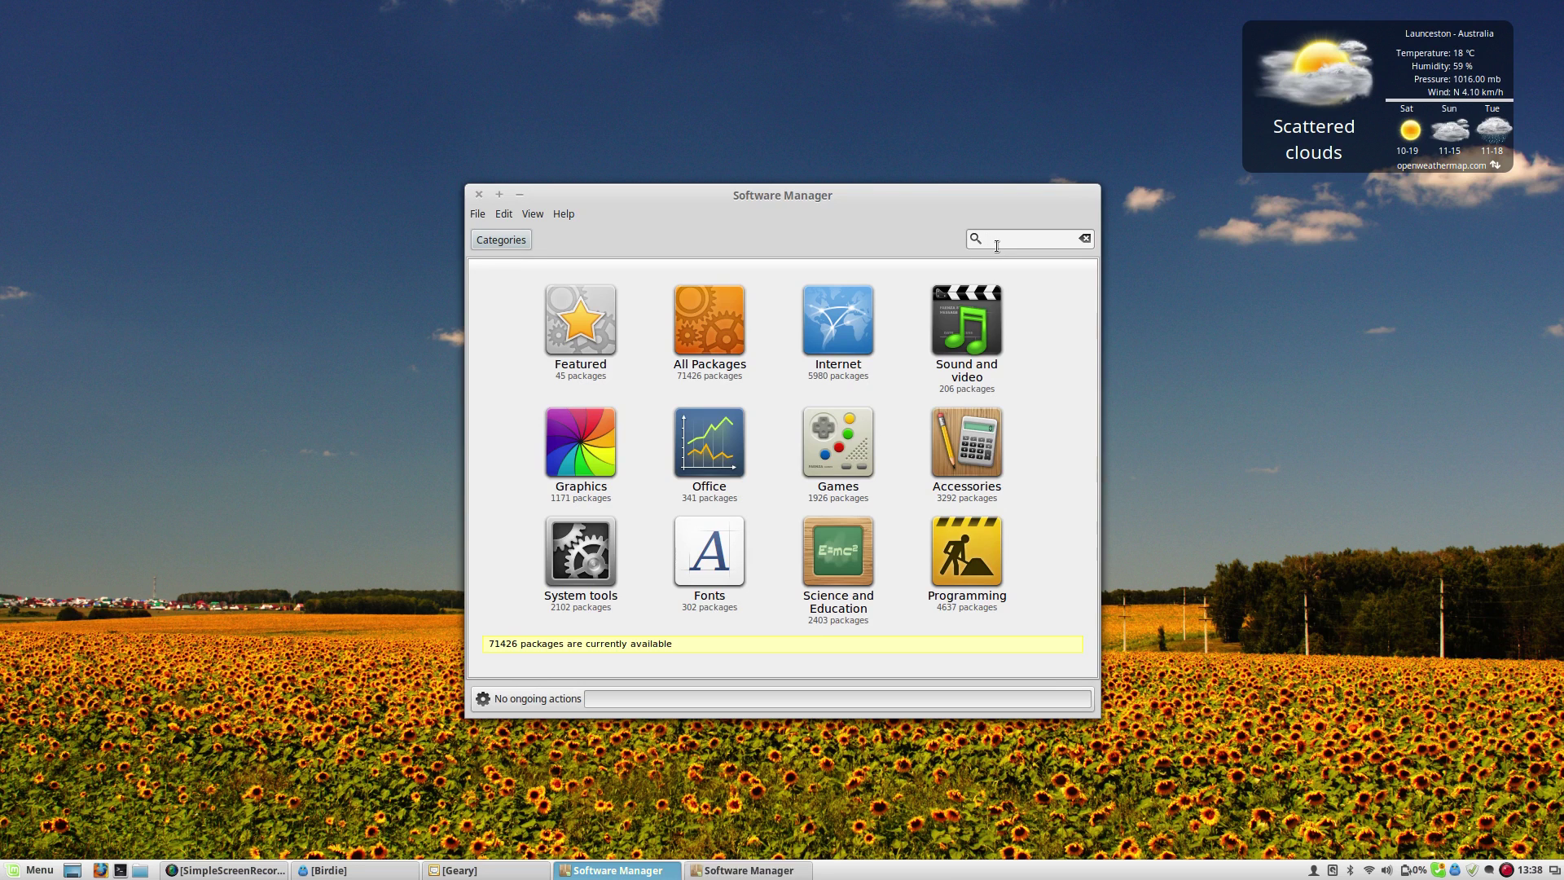
{"action": "left_click", "coordinate": [479, 194]}
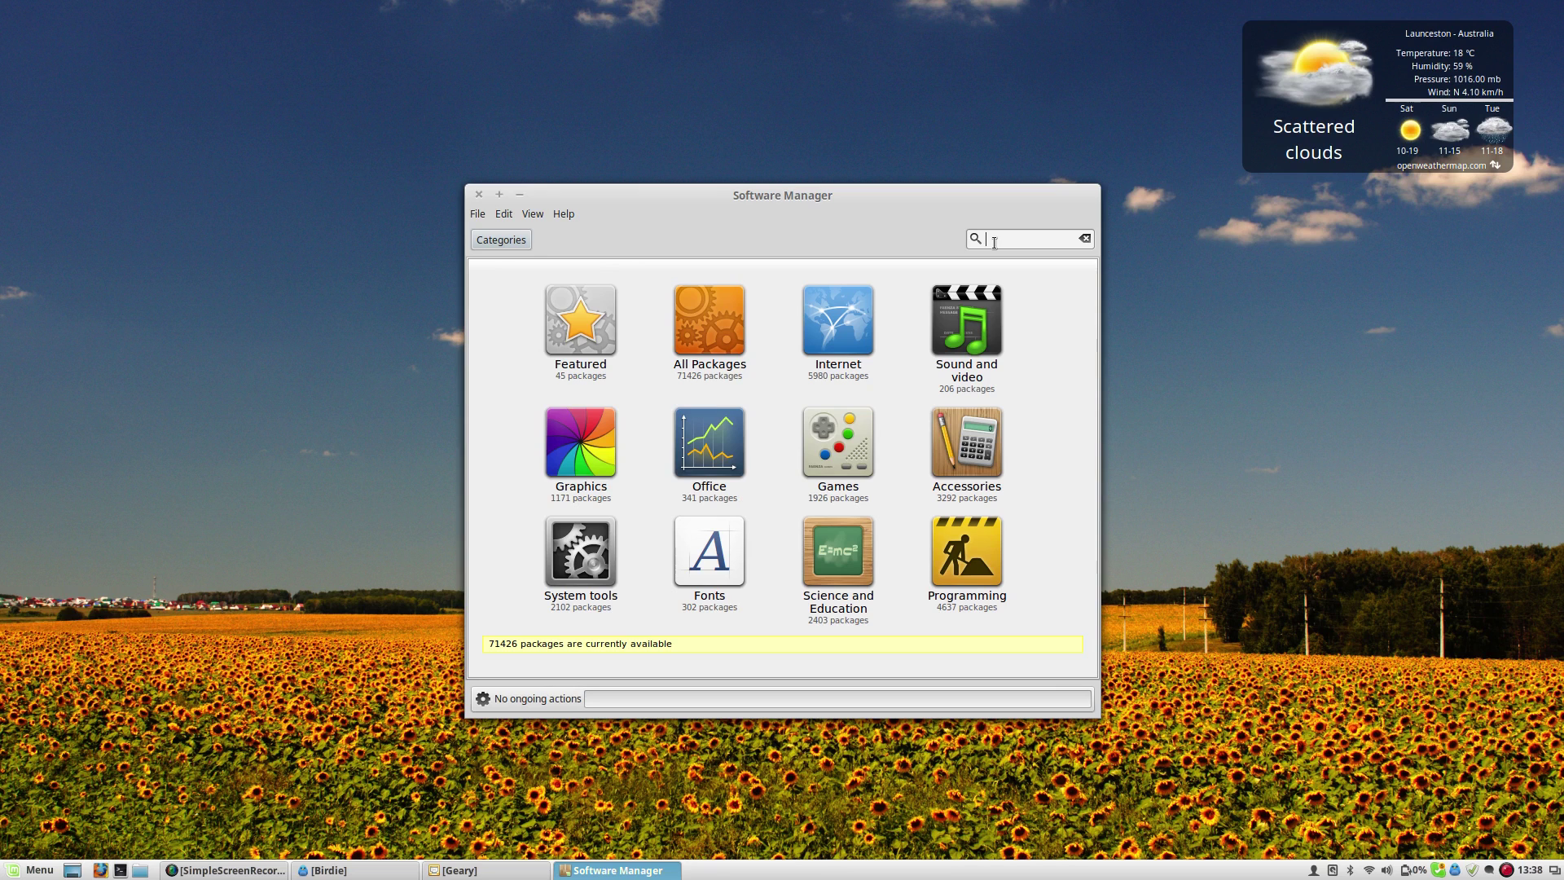
{"action": "type", "text": "docky"}
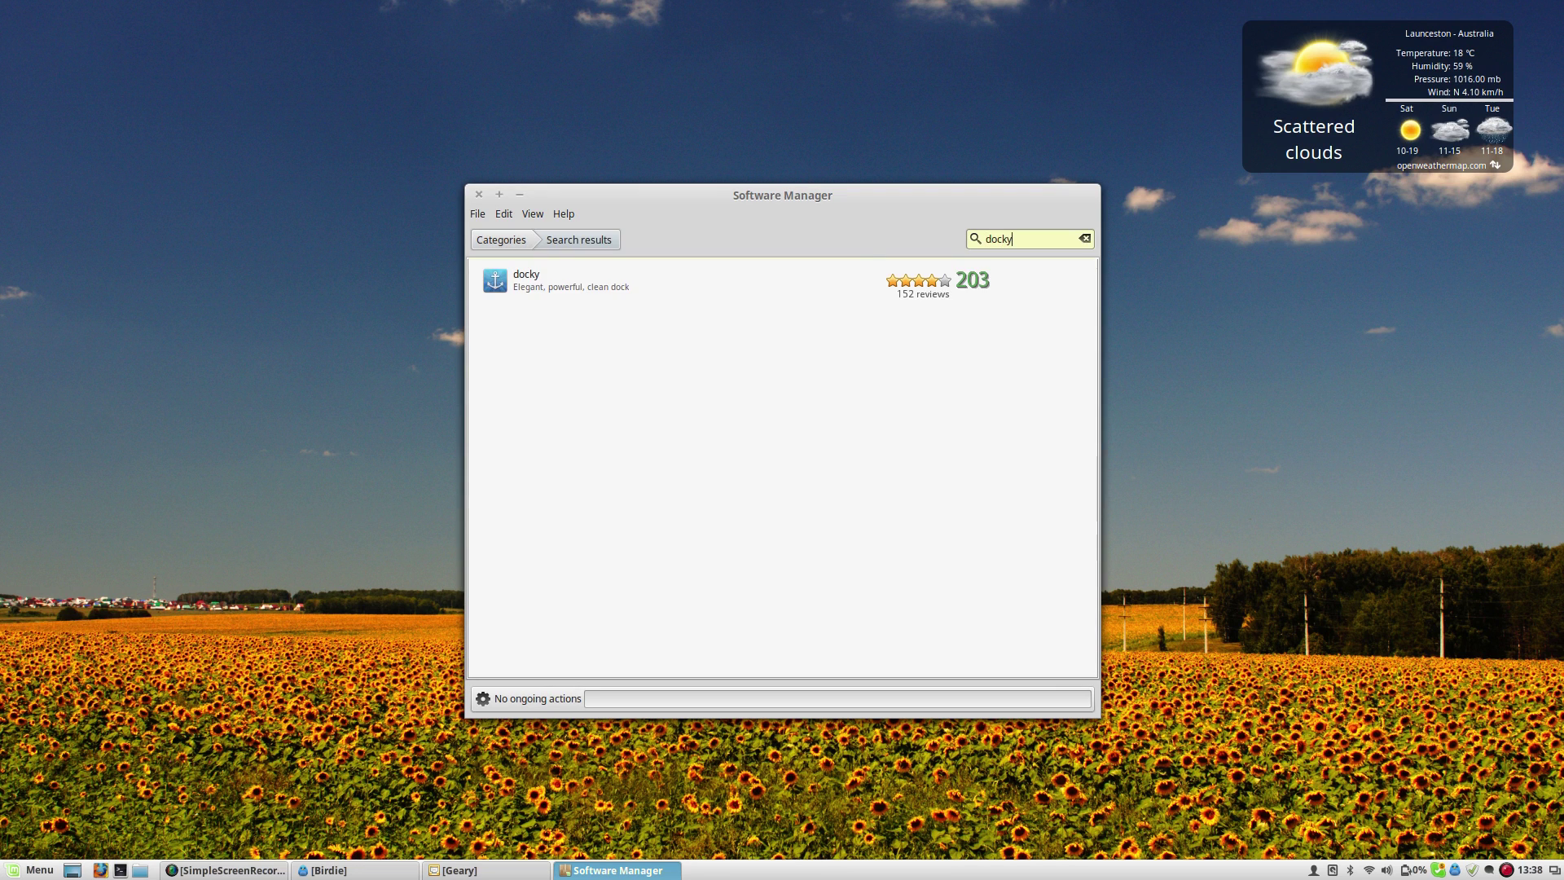
{"action": "left_click", "coordinate": [835, 277]}
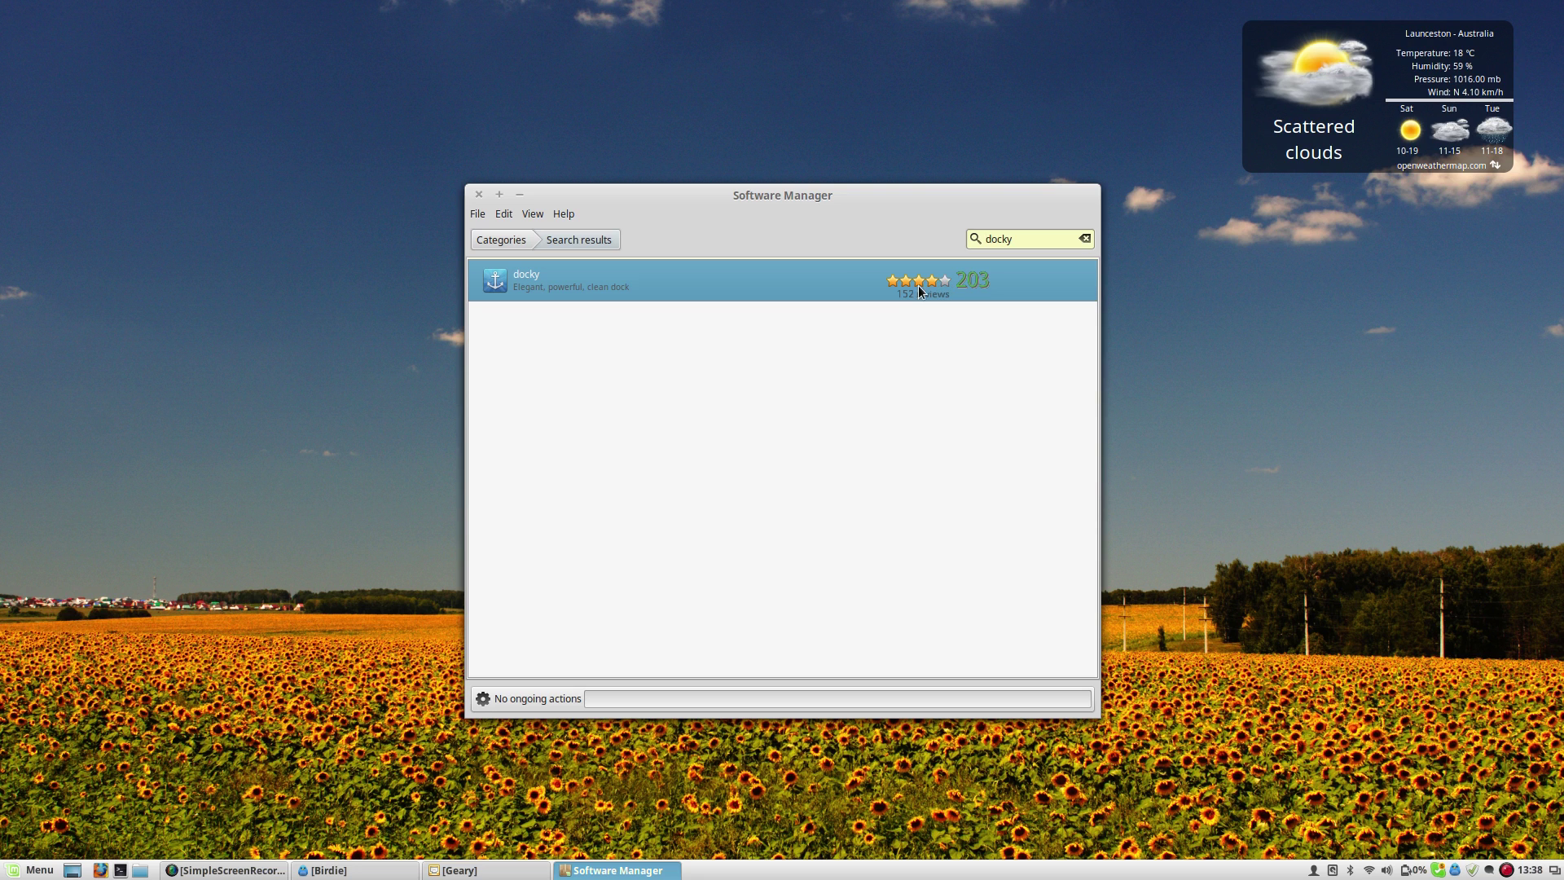
{"action": "key", "text": "Return"}
{"action": "left_click", "coordinate": [1032, 415]}
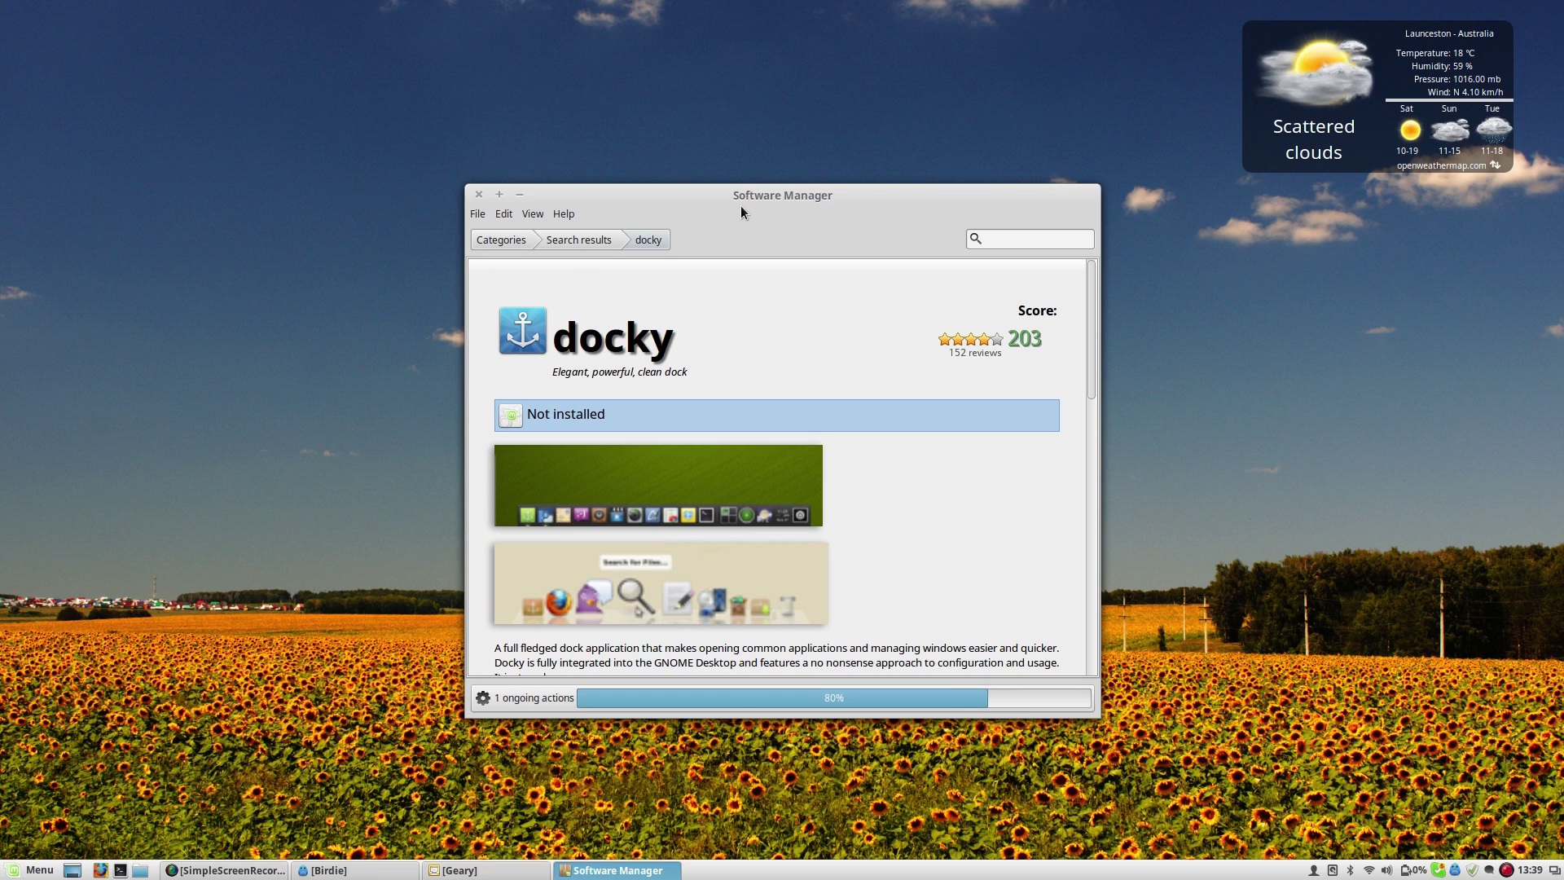
{"action": "left_click_drag", "start_coordinate": [741, 212], "coordinate": [734, 167]}
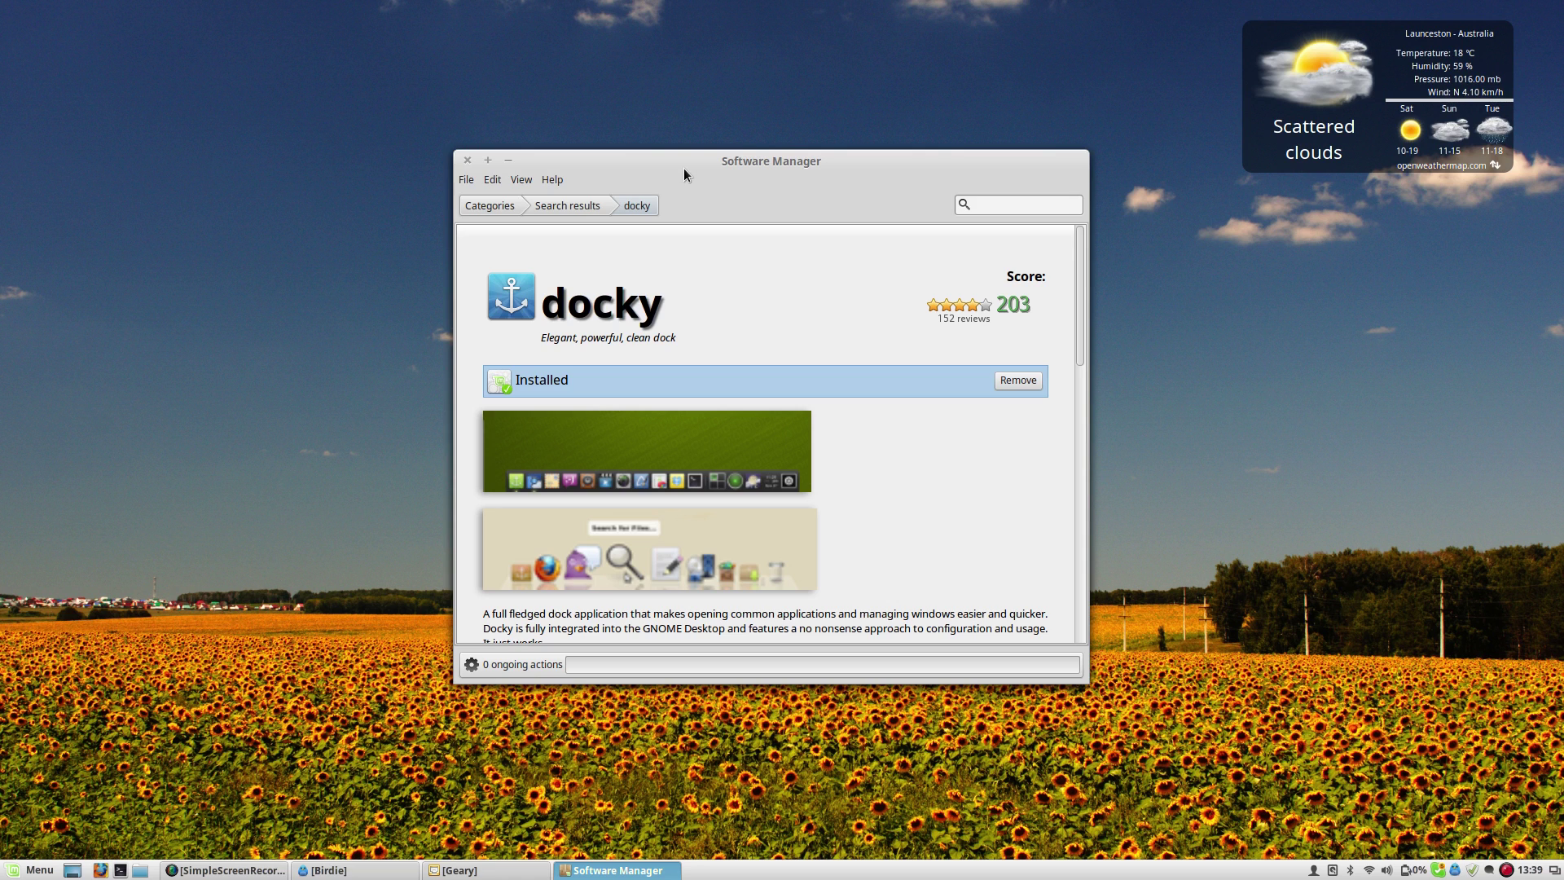
{"action": "left_click_drag", "start_coordinate": [683, 168], "coordinate": [681, 168]}
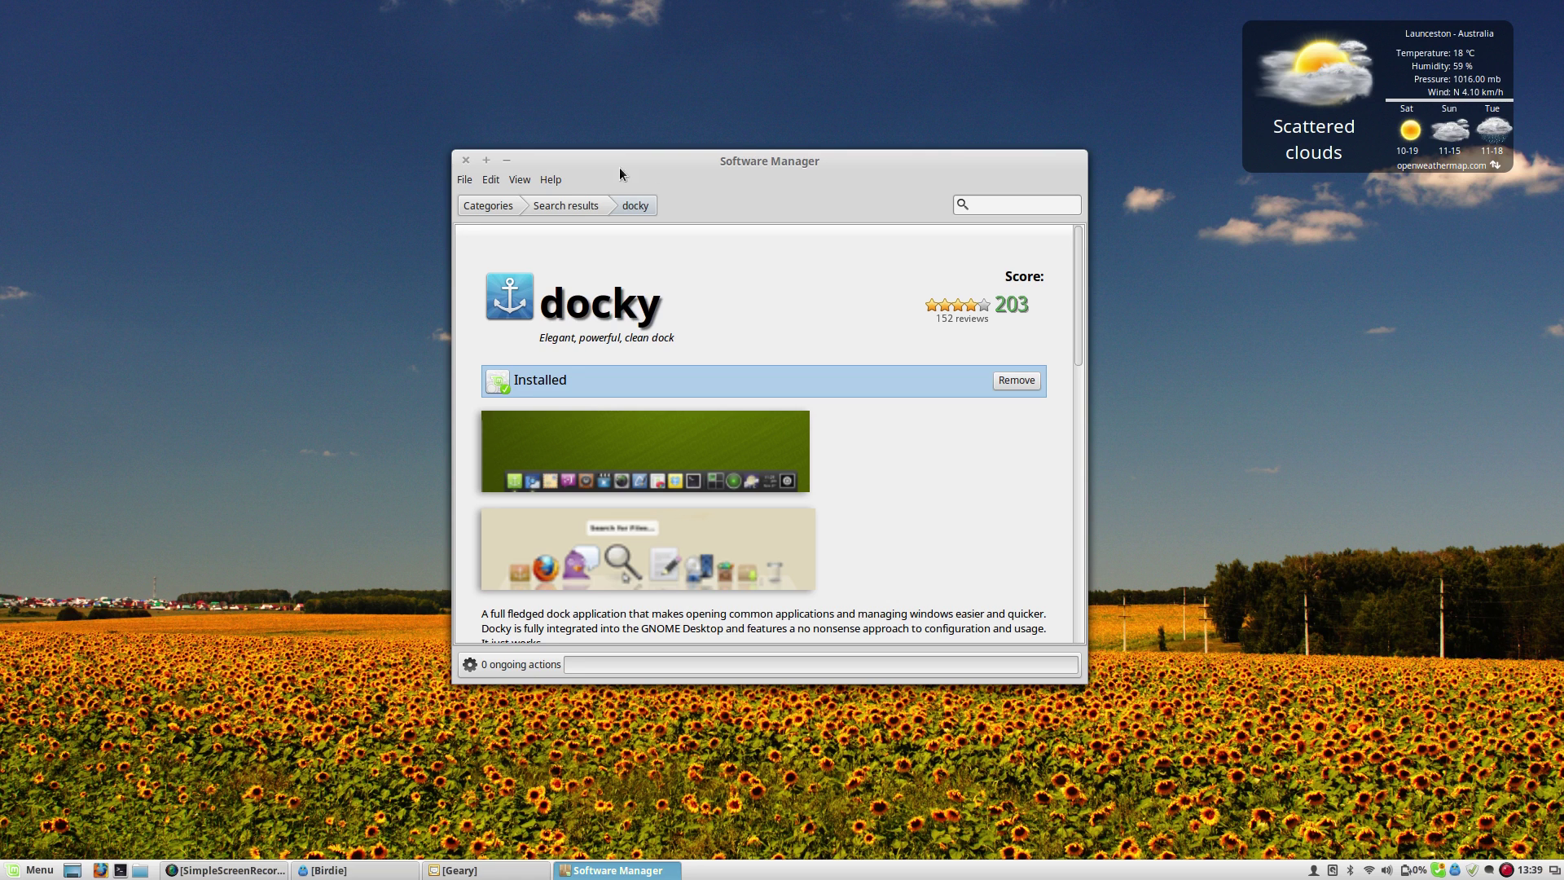
{"action": "left_click", "coordinate": [486, 161]}
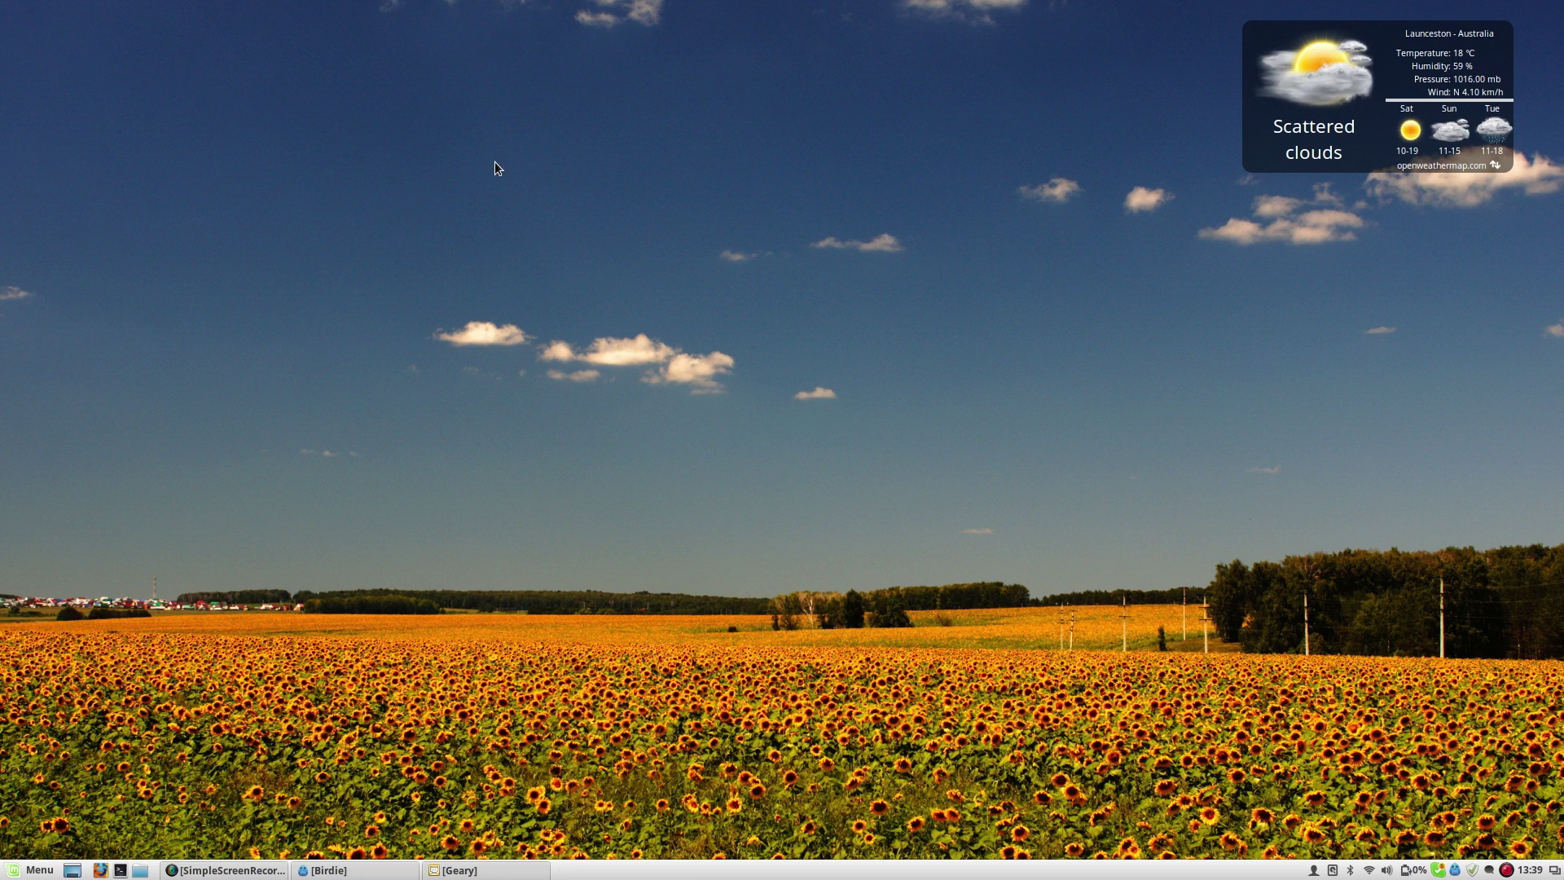
- Set the Panel layout in System Settings to 'Flipped (panel at the top)' and close settings
{"action": "key", "text": "super"}
{"action": "type", "text": "lib"}
{"action": "left_click", "coordinate": [10, 791]}
{"action": "mouse_move", "coordinate": [766, 848]}
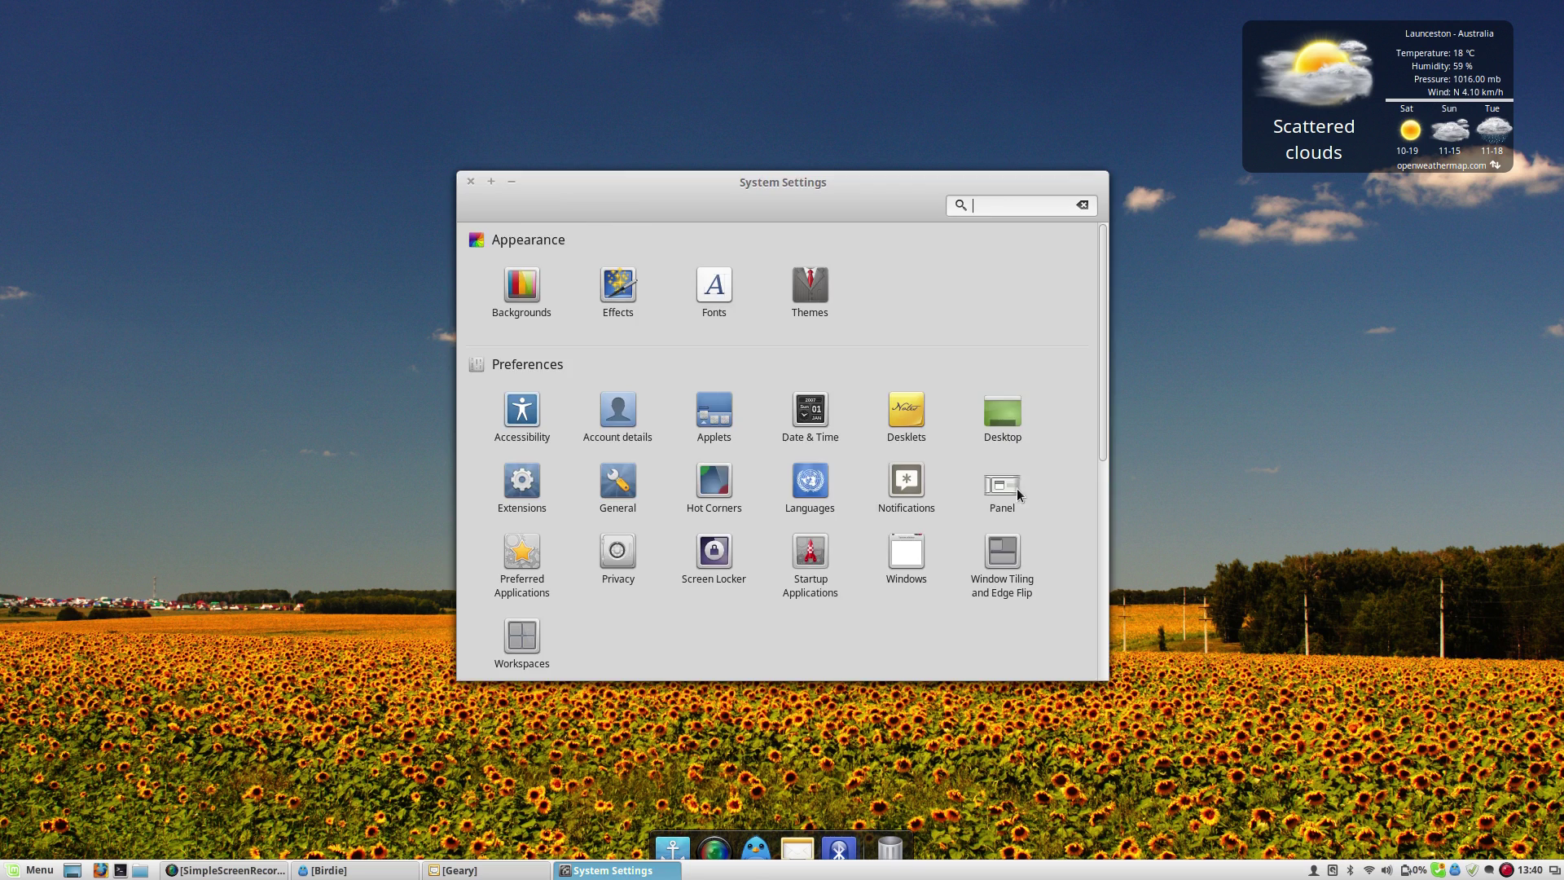
{"action": "left_click", "coordinate": [1017, 493]}
{"action": "left_click", "coordinate": [648, 274]}
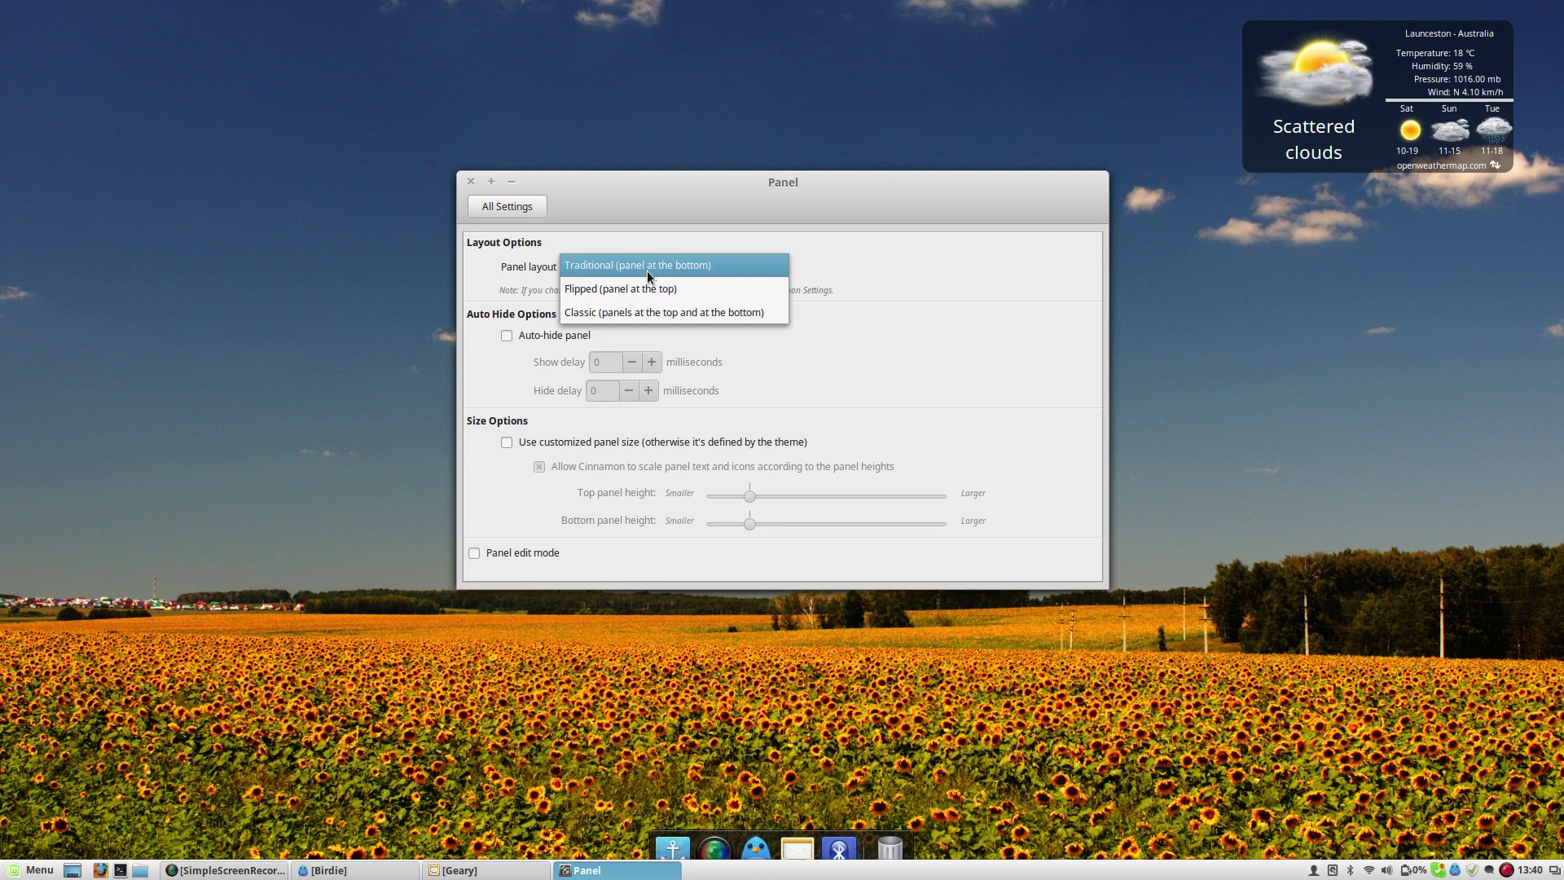
{"action": "left_click", "coordinate": [653, 289]}
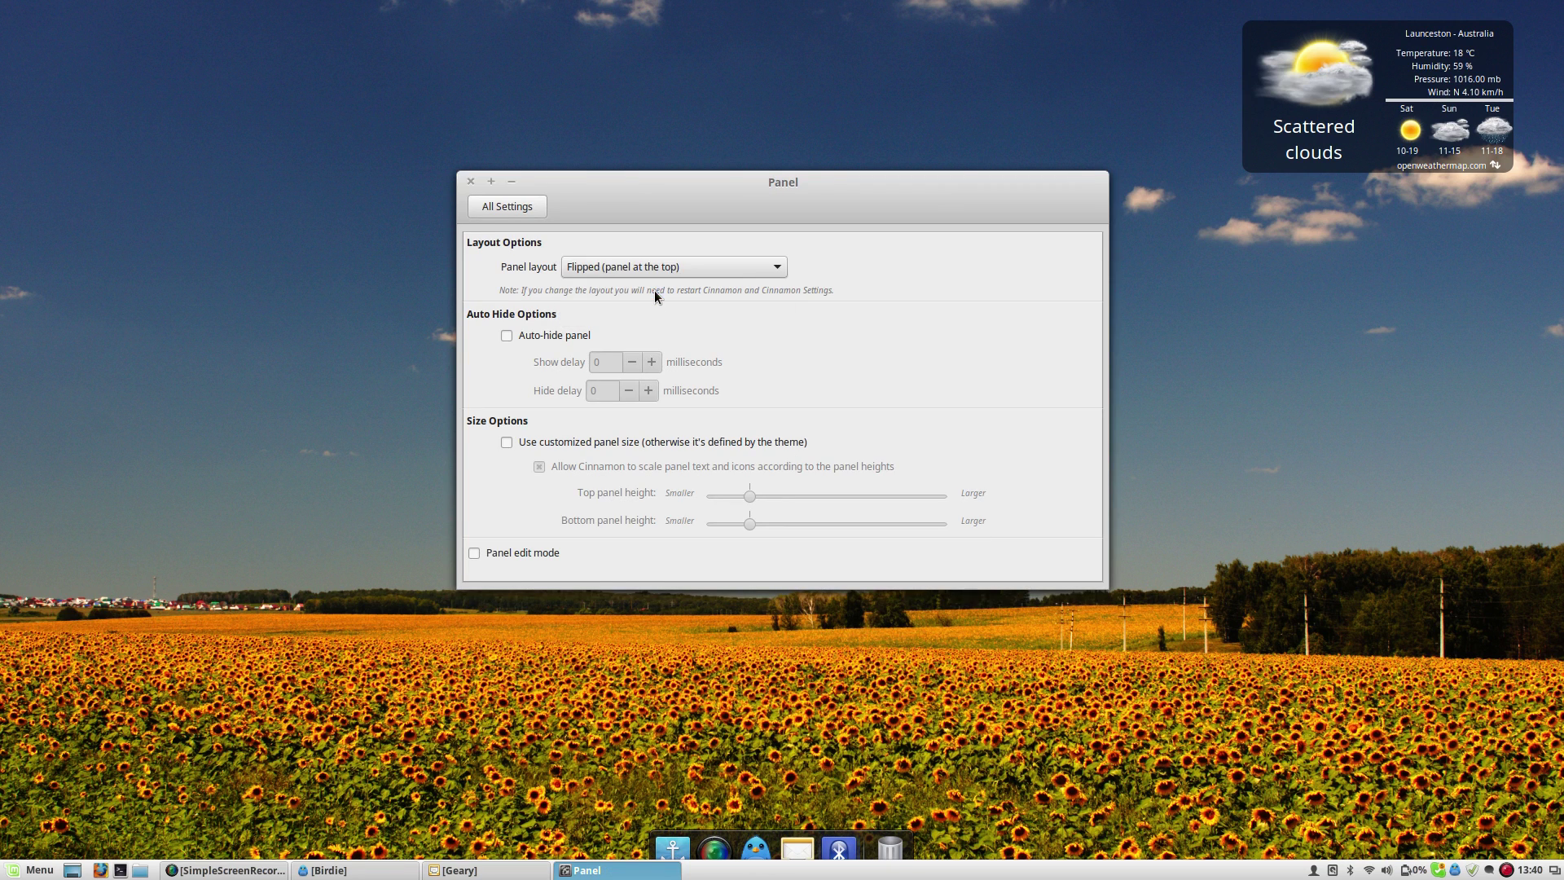
{"action": "left_click", "coordinate": [507, 206]}
{"action": "left_click", "coordinate": [471, 181]}
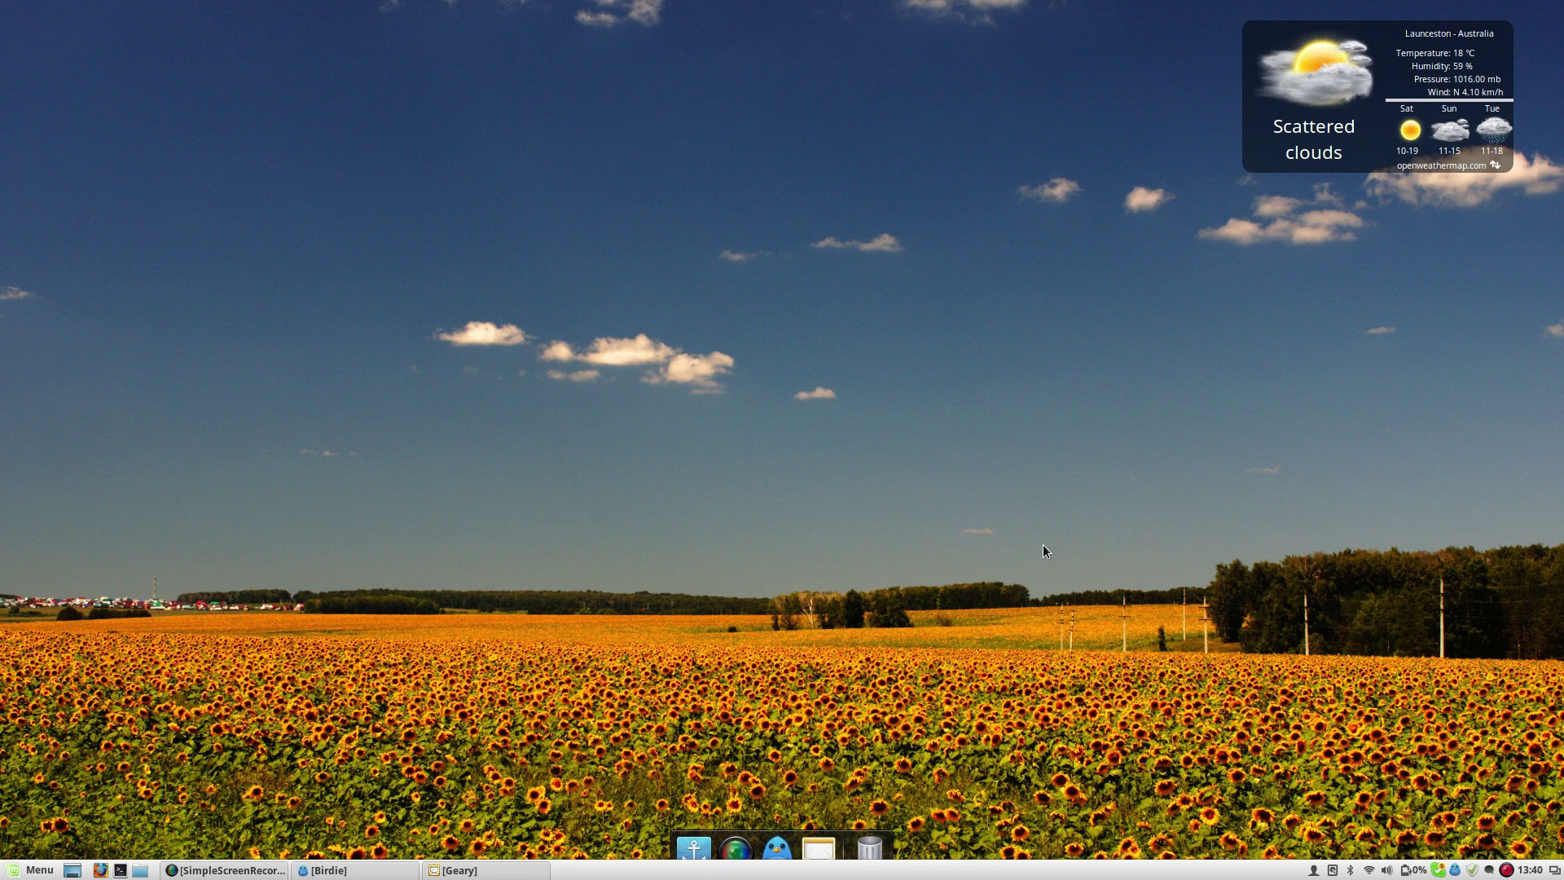